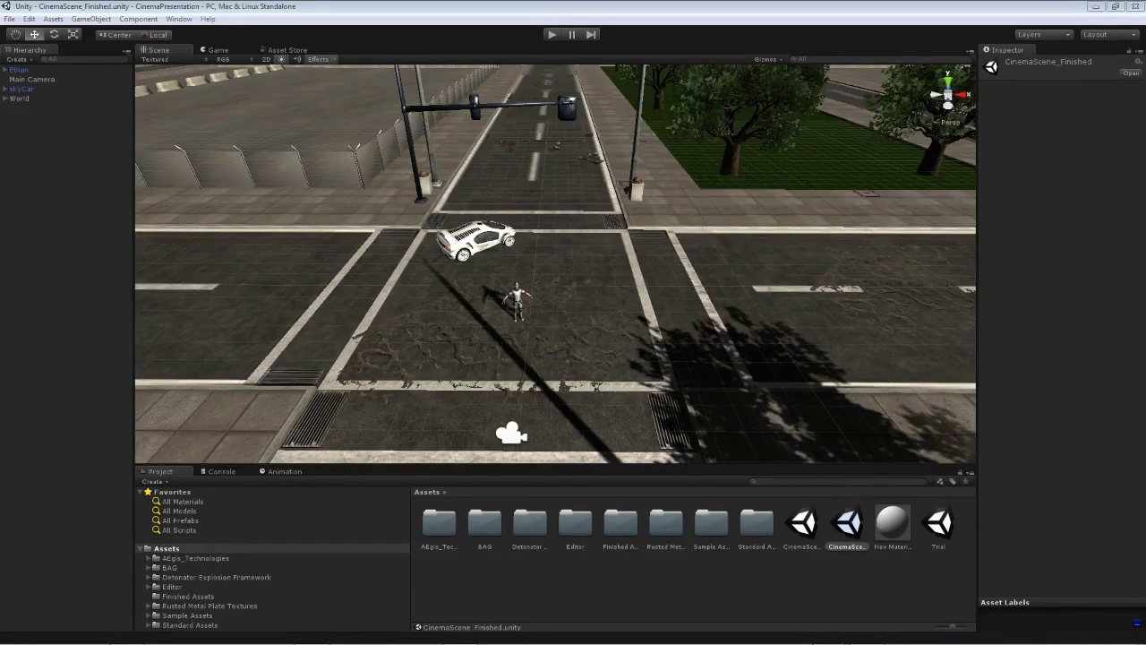
- Play the finished scene to preview the cinematic with the exploding car, and stop playback
{"action": "left_click", "coordinate": [552, 34]}
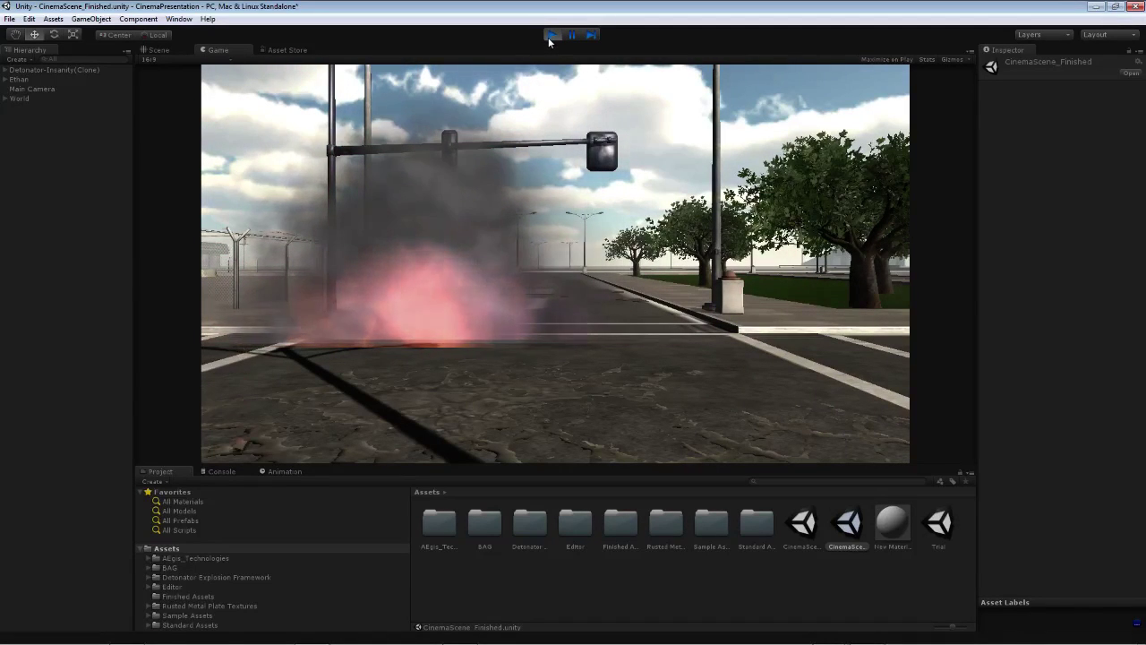
{"action": "left_click", "coordinate": [548, 37]}
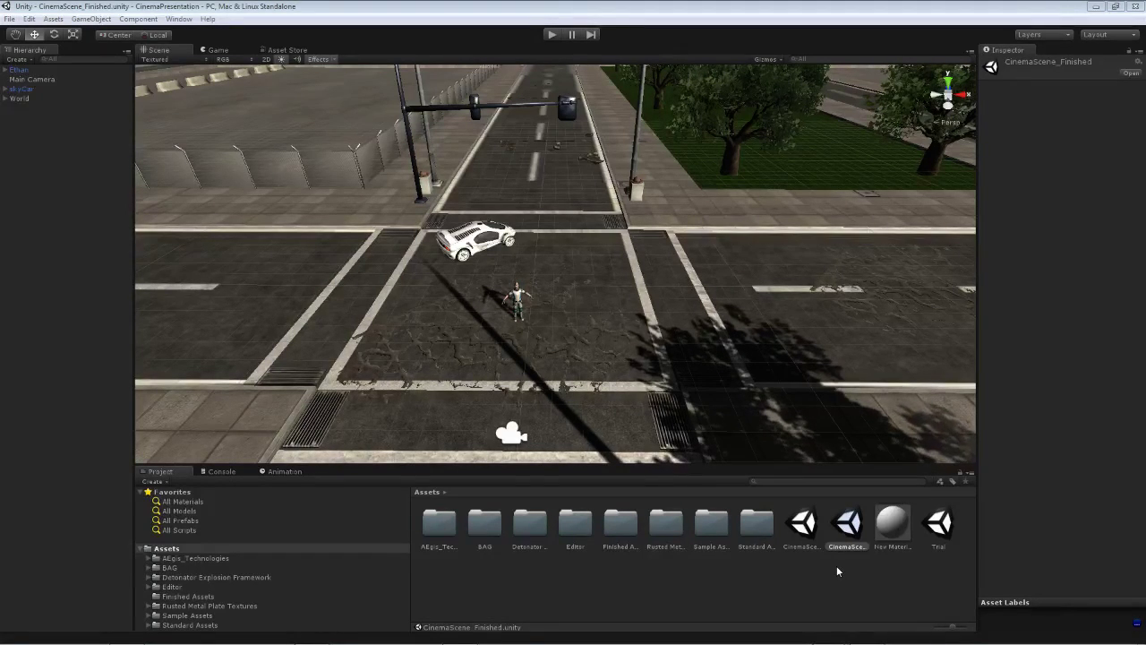
- Open the CinemaScene_Beginning scene and look over the street intersection with the car
{"action": "double_click", "coordinate": [803, 524]}
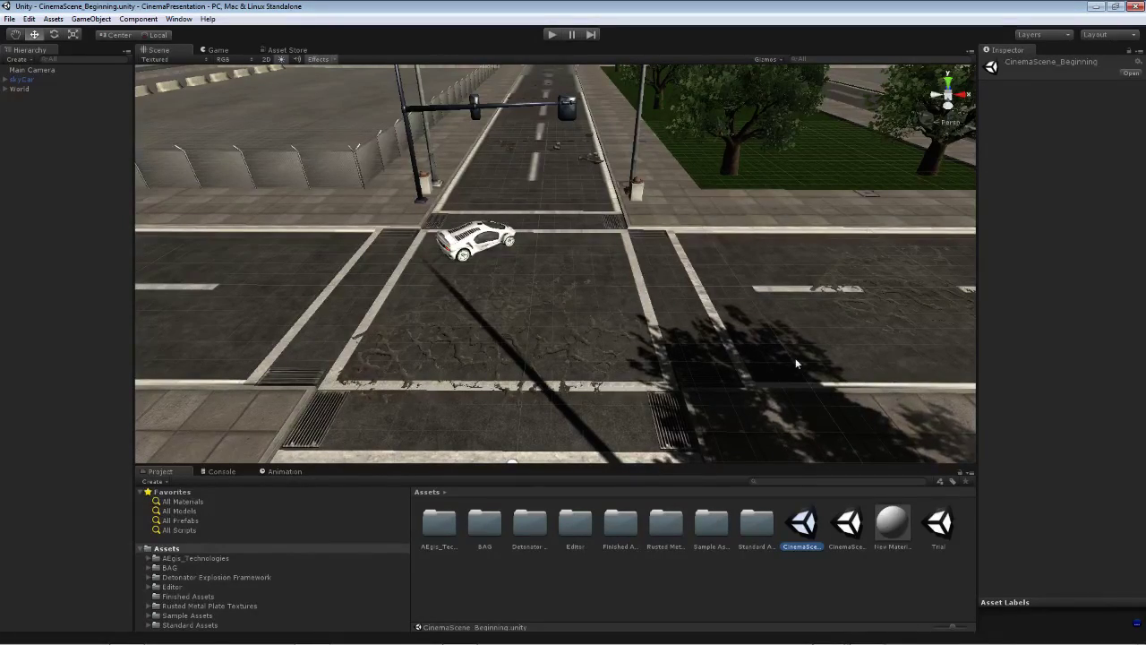
{"action": "left_click_drag", "start_coordinate": [796, 357], "coordinate": [186, 217], "text": "alt"}
{"action": "right_click_drag", "start_coordinate": [186, 218], "coordinate": [550, 358]}
{"action": "key", "text": "s"}
{"action": "key", "text": "w"}
- Search the Asset Store for "city" and open the Modular City Street Pack page
{"action": "left_click", "coordinate": [279, 50]}
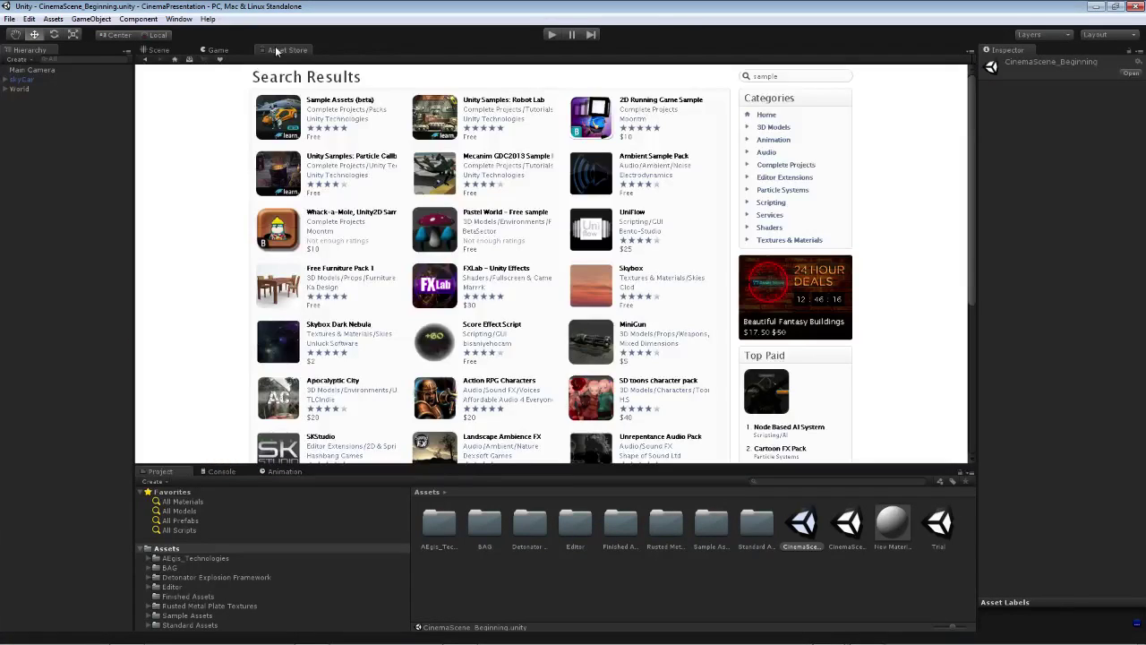
{"action": "left_click_drag", "start_coordinate": [798, 75], "coordinate": [715, 84]}
{"action": "type", "text": "city"}
{"action": "key", "text": "Return"}
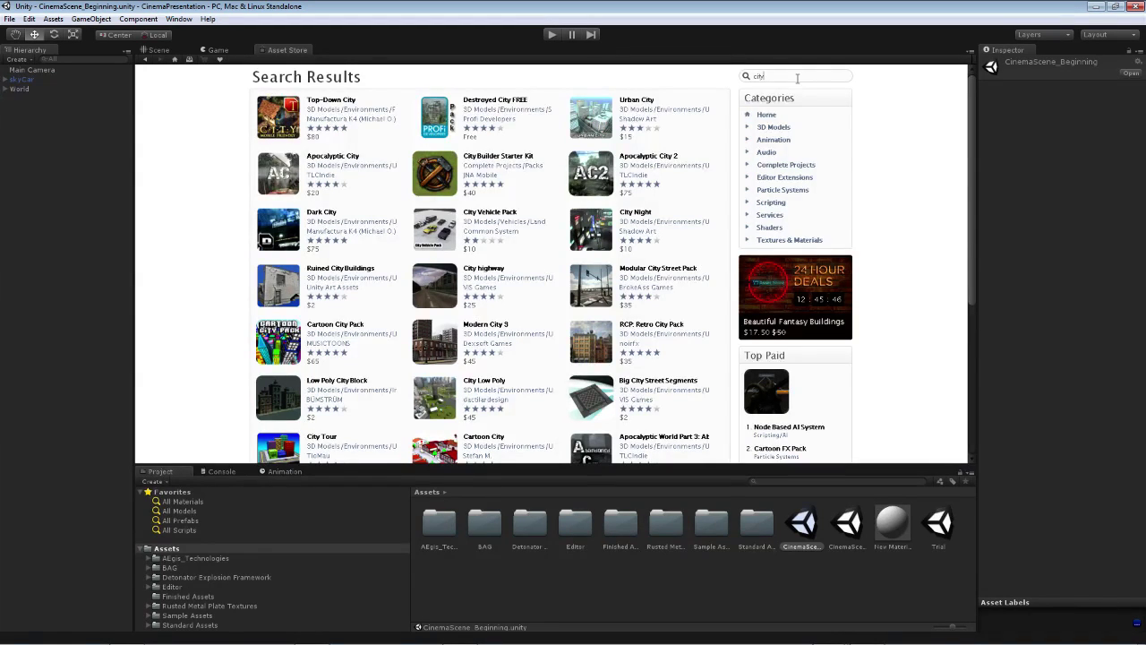
{"action": "left_click", "coordinate": [656, 272]}
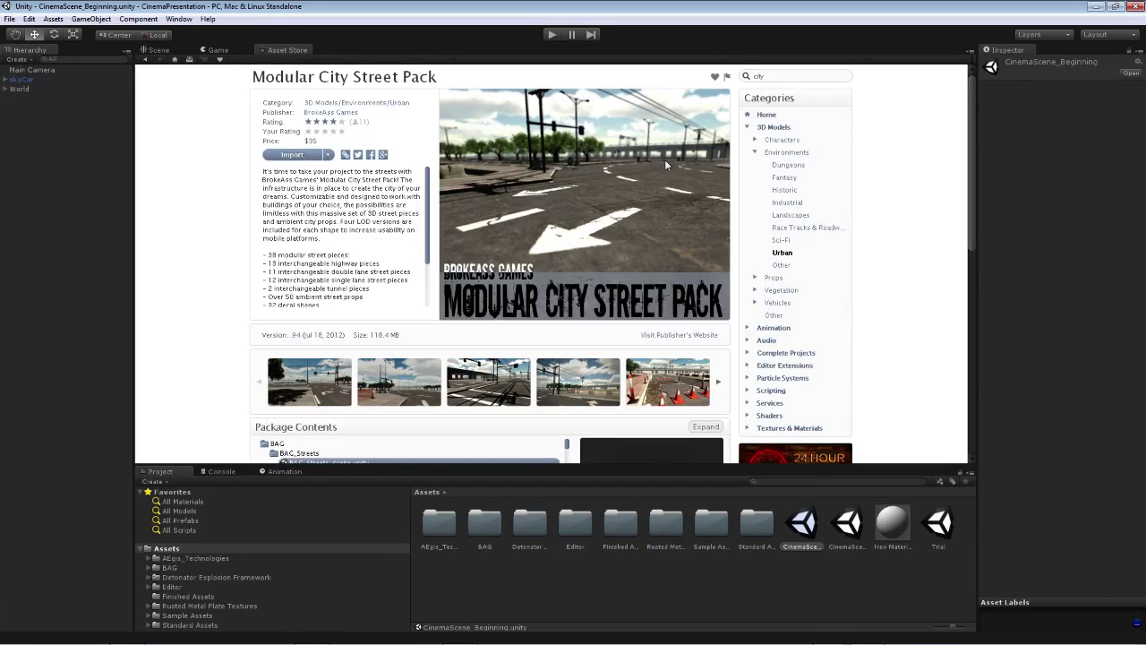
- Search the Asset Store for "explosion" and open the Detonator Explosion Framework page
{"action": "left_click_drag", "start_coordinate": [854, 77], "coordinate": [737, 77]}
{"action": "type", "text": "explosion"}
{"action": "key", "text": "Return"}
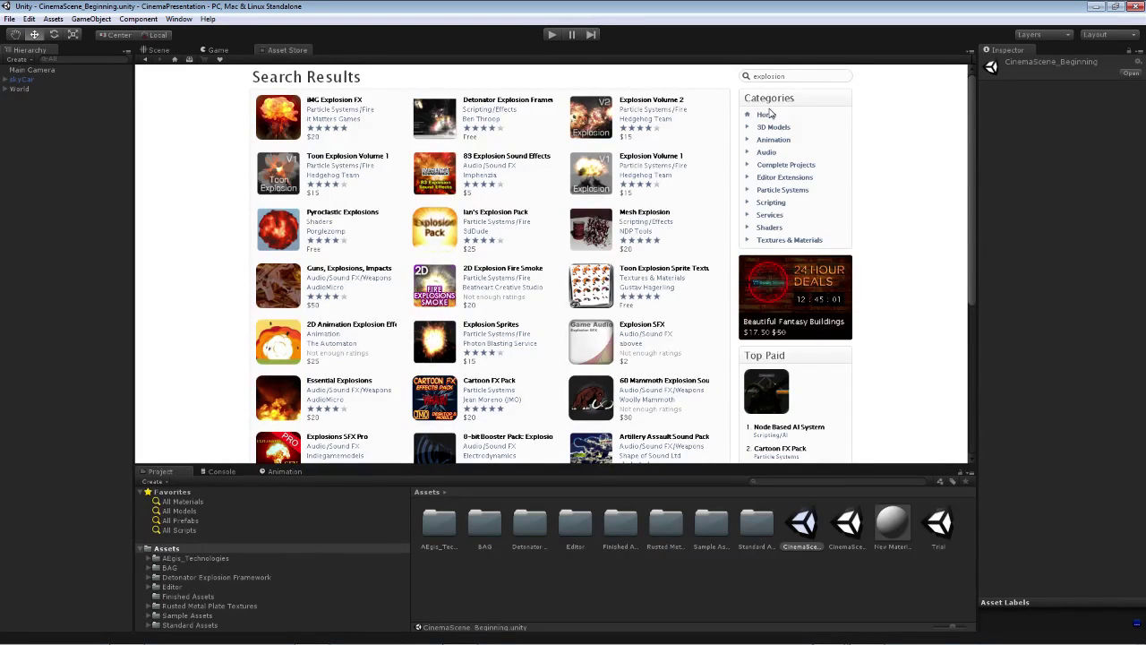
{"action": "left_click", "coordinate": [480, 105]}
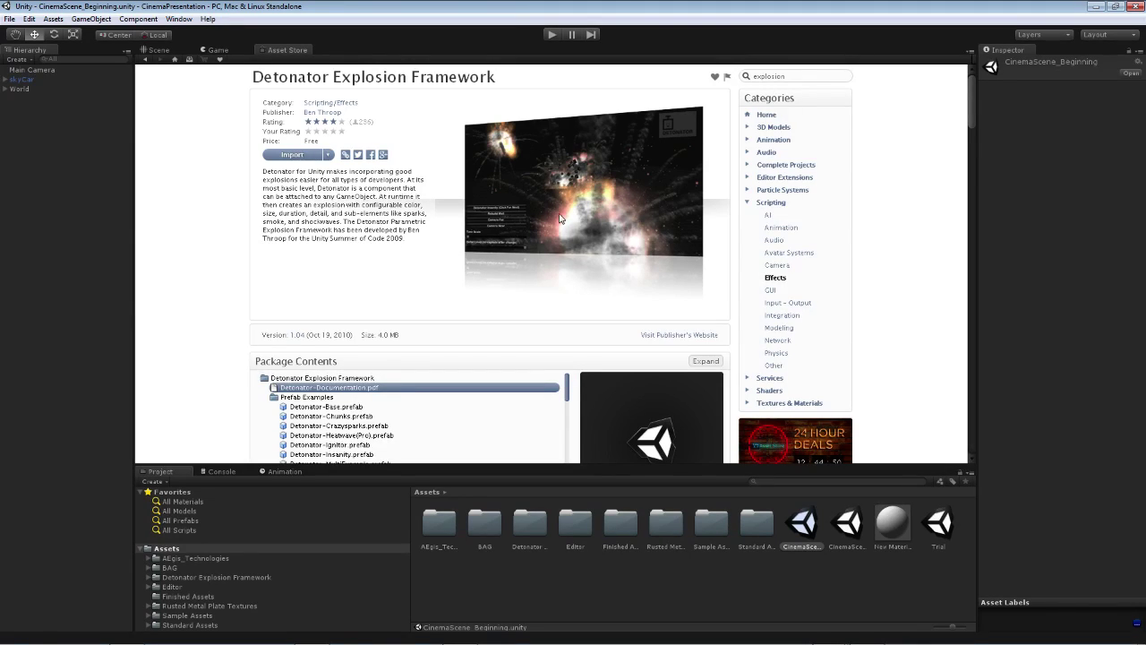
- Search the Asset Store for "sample" and open the Sample Assets (beta) page
{"action": "double_click", "coordinate": [776, 75]}
{"action": "type", "text": "sample"}
{"action": "key", "text": "Return"}
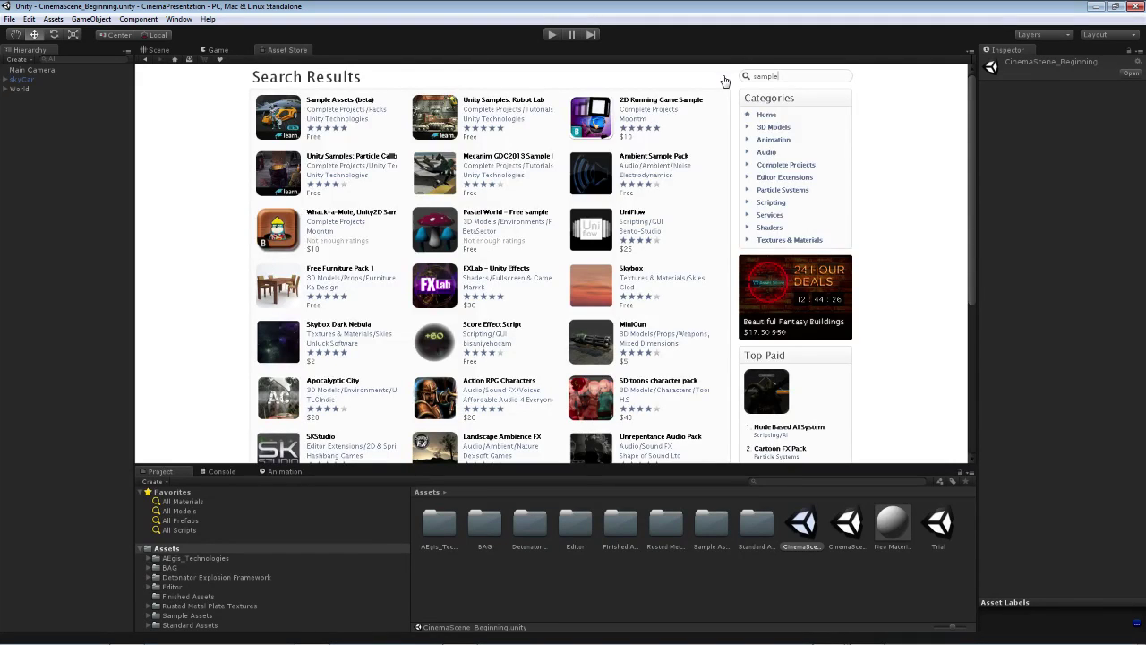
{"action": "left_click", "coordinate": [322, 102]}
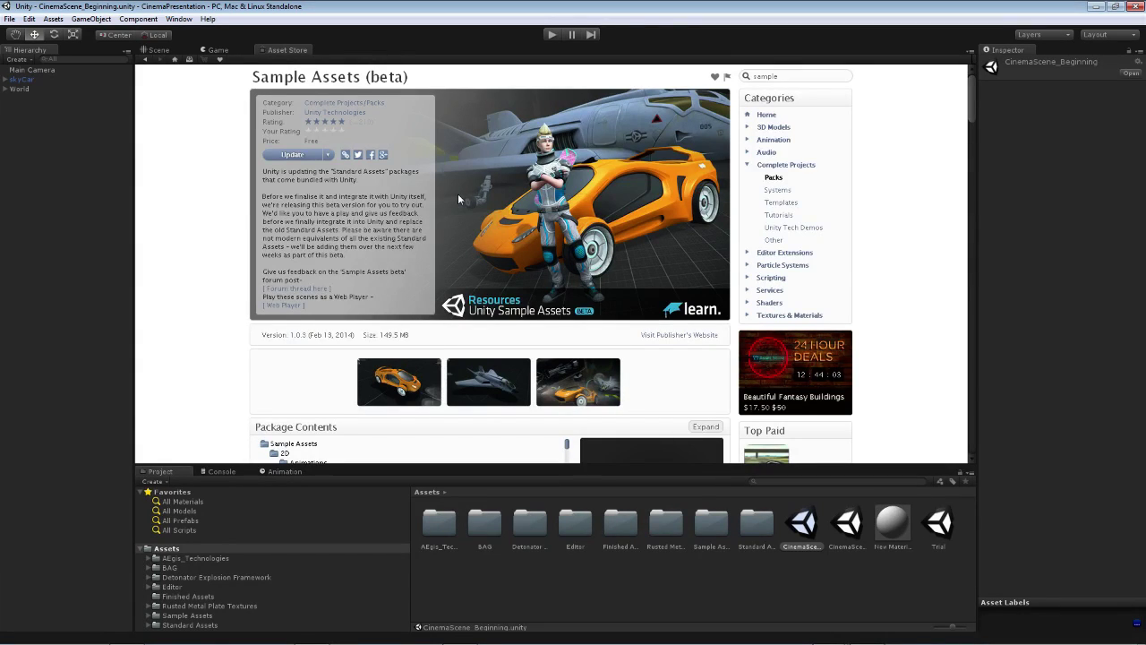
- Open the list of downloaded Asset Store packages and browse the packages available for import
{"action": "left_click", "coordinate": [158, 50]}
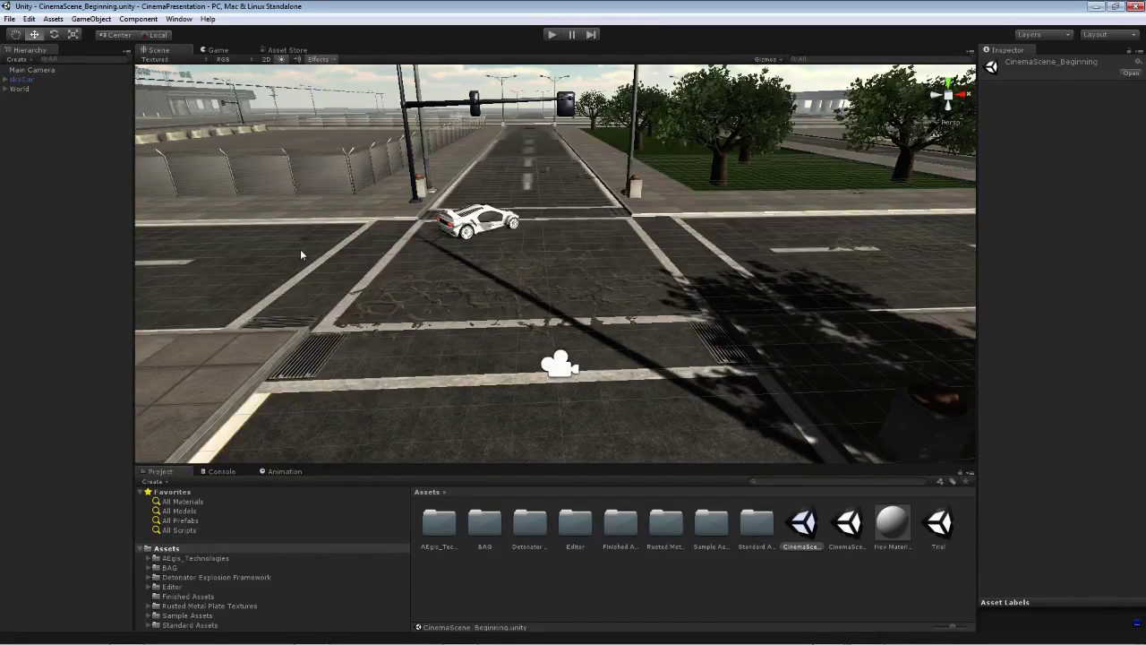
{"action": "right_click_drag", "start_coordinate": [658, 179], "coordinate": [496, 298]}
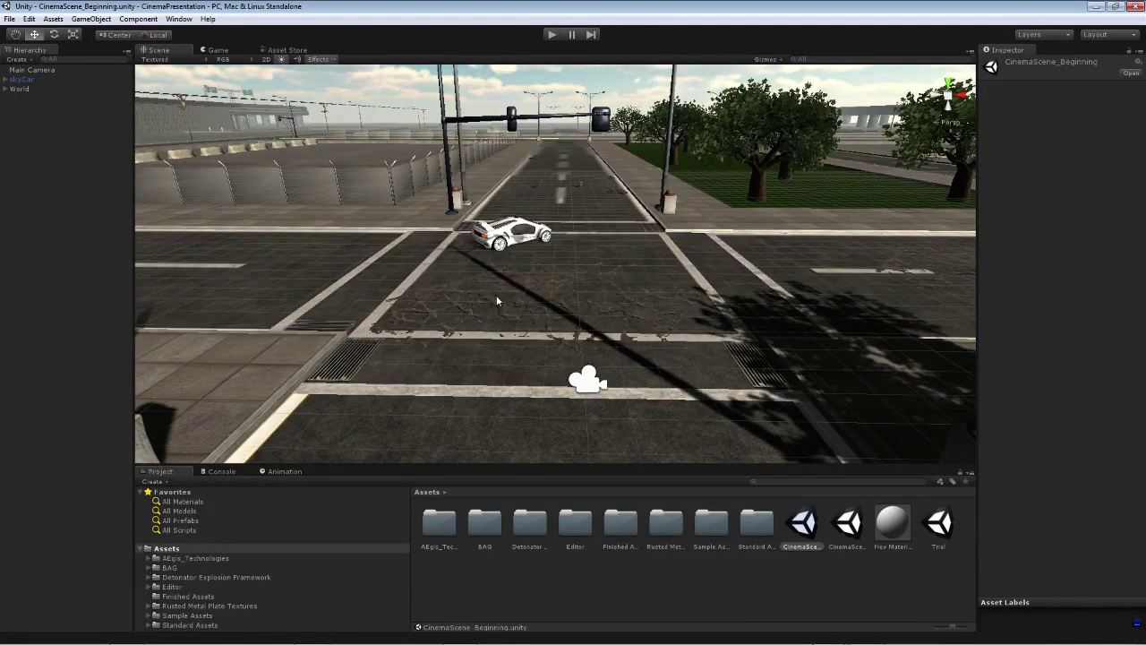
{"action": "left_click", "coordinate": [280, 51]}
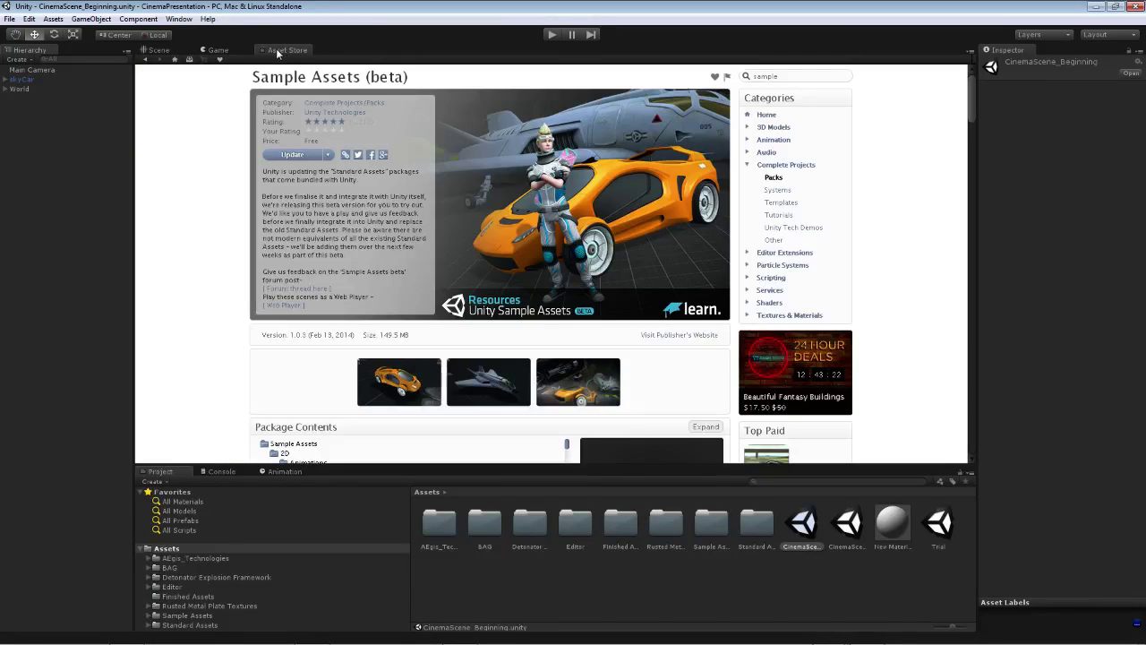
{"action": "left_click", "coordinate": [189, 60]}
{"action": "scroll", "coordinate": [427, 258], "scroll_direction": "down", "scroll_amount": 8}
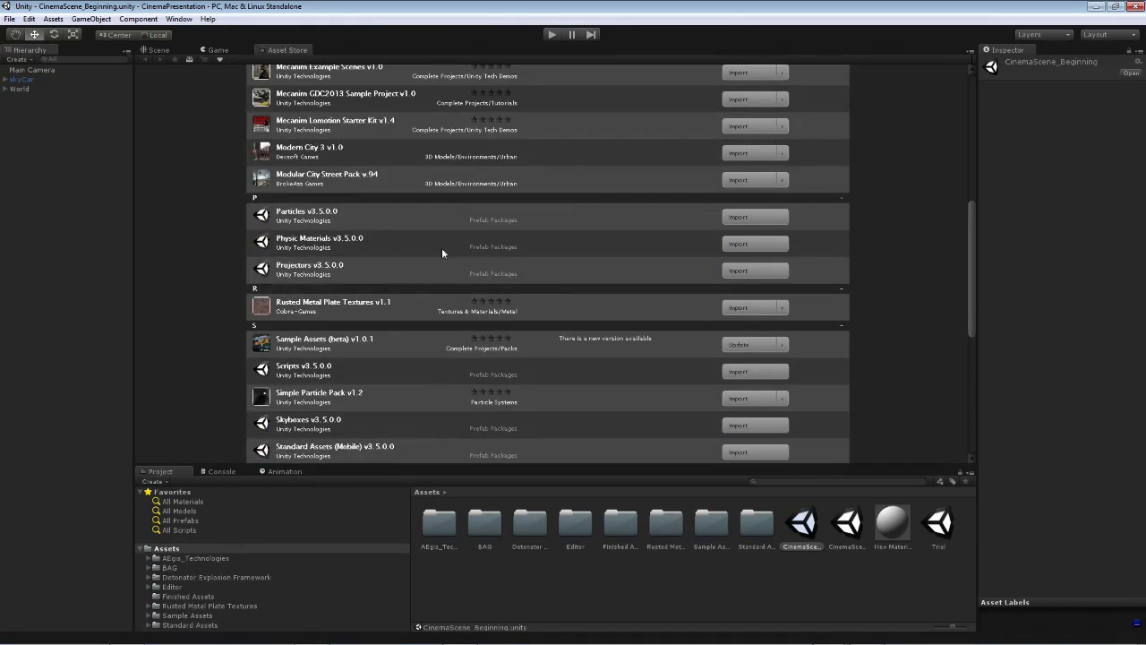
{"action": "scroll", "coordinate": [424, 213], "scroll_direction": "up", "scroll_amount": 5}
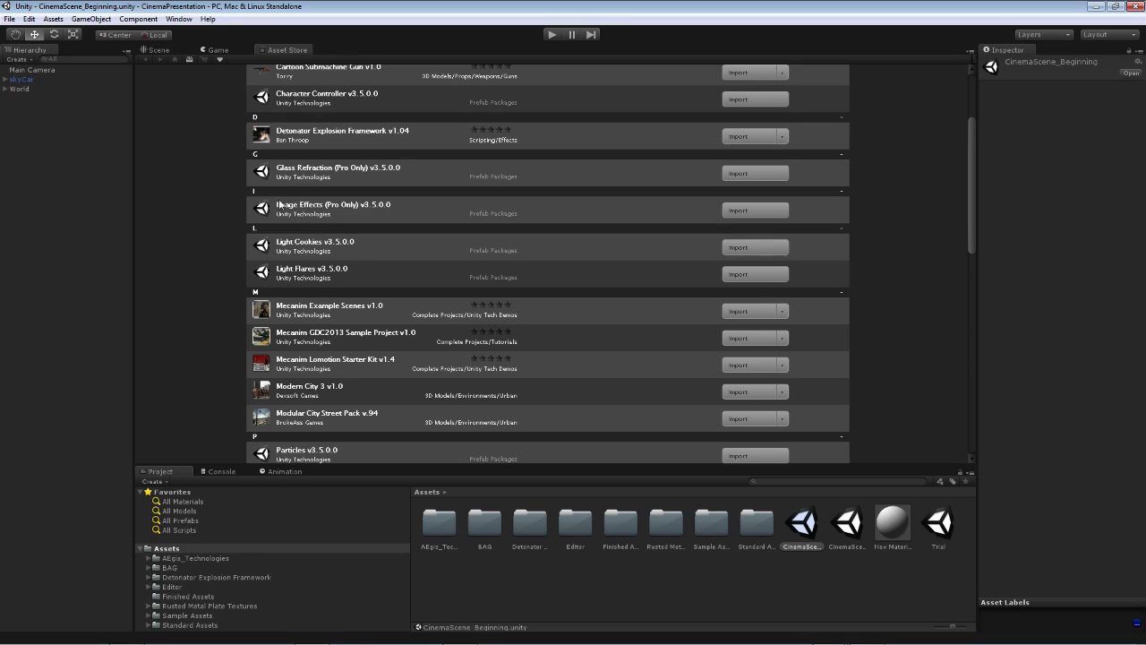
- Look around the street environment in the Scene view and select the skyCar at the intersection
{"action": "left_click", "coordinate": [158, 50]}
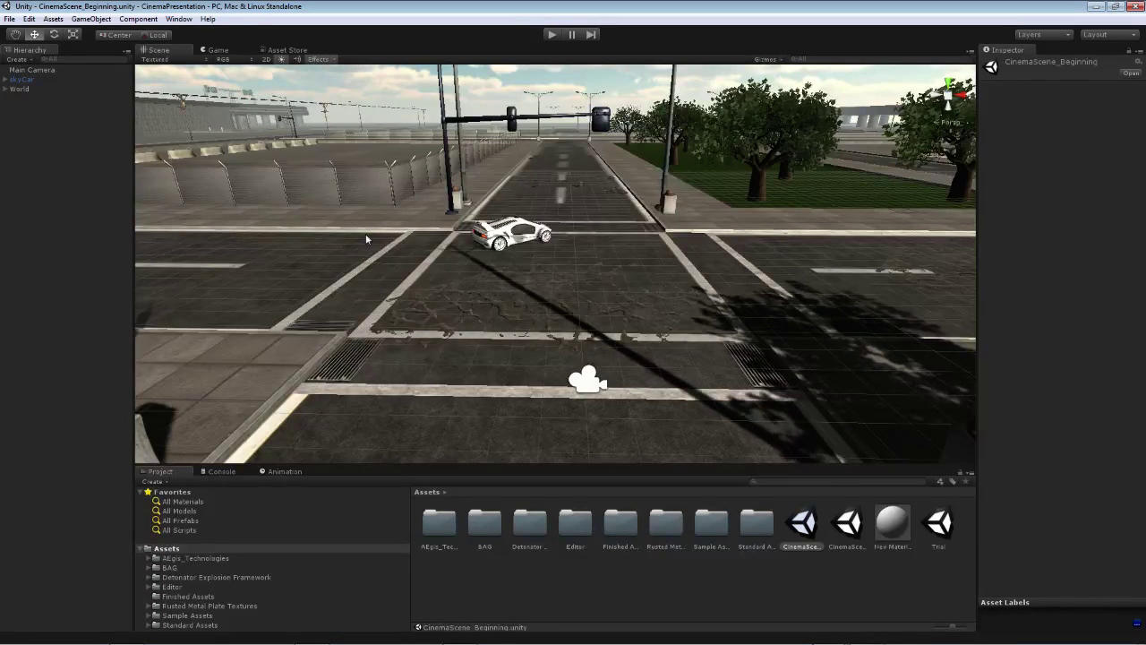
{"action": "right_click_drag", "start_coordinate": [372, 274], "coordinate": [736, 242]}
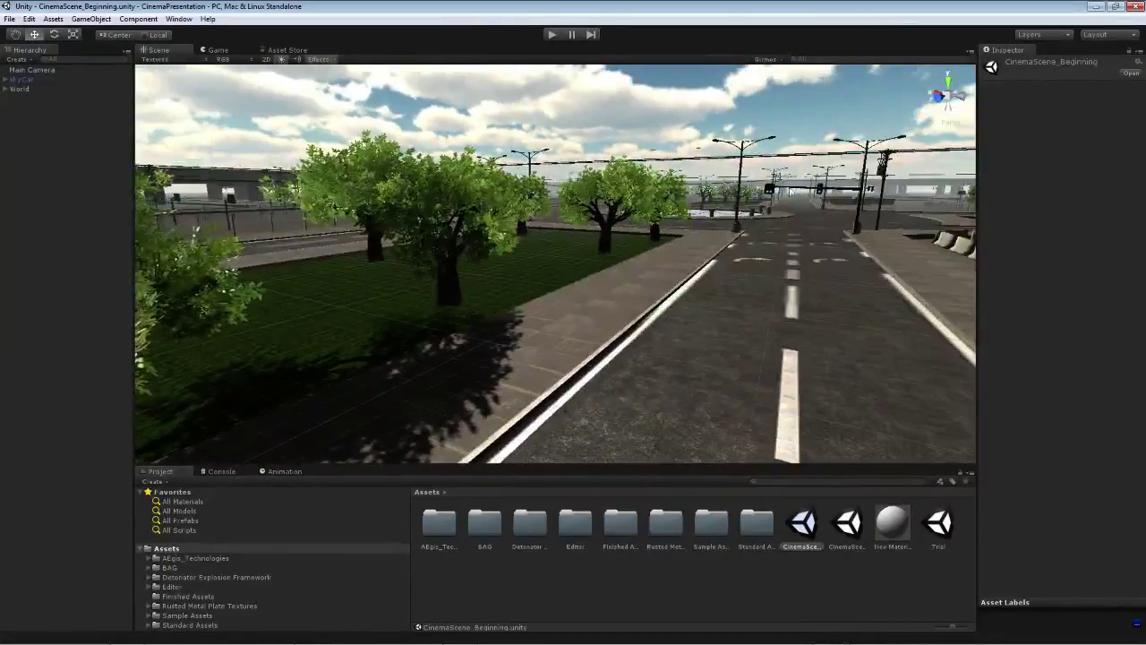
{"action": "right_click_drag", "start_coordinate": [722, 313], "coordinate": [659, 265]}
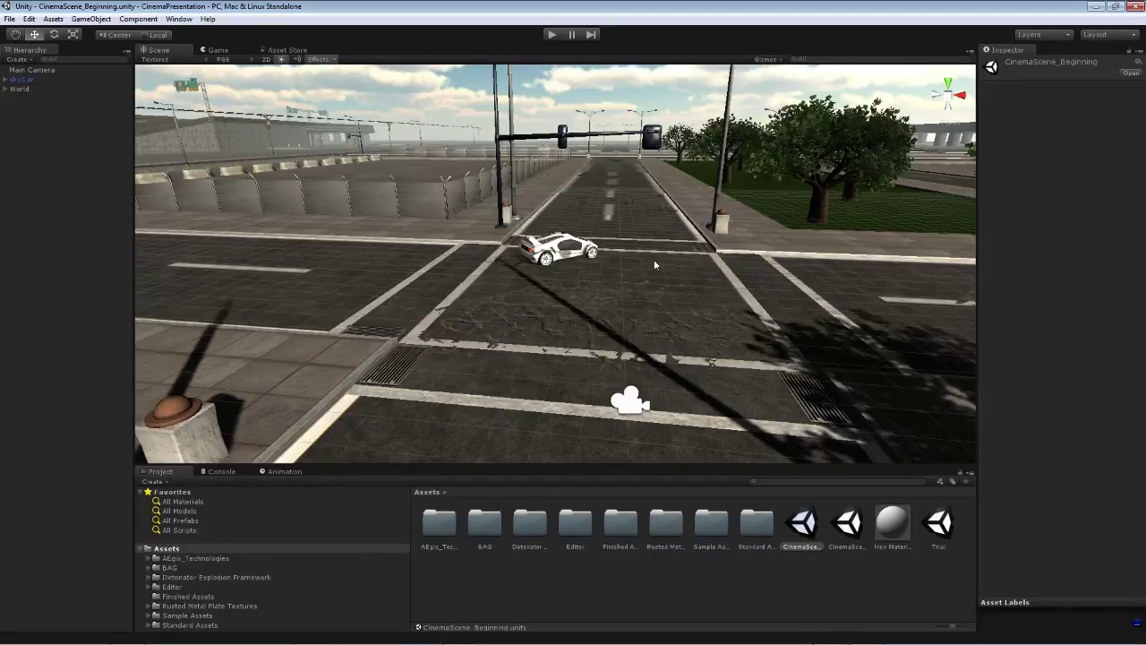
{"action": "right_click_drag", "start_coordinate": [654, 260], "coordinate": [505, 307]}
{"action": "left_click", "coordinate": [528, 283]}
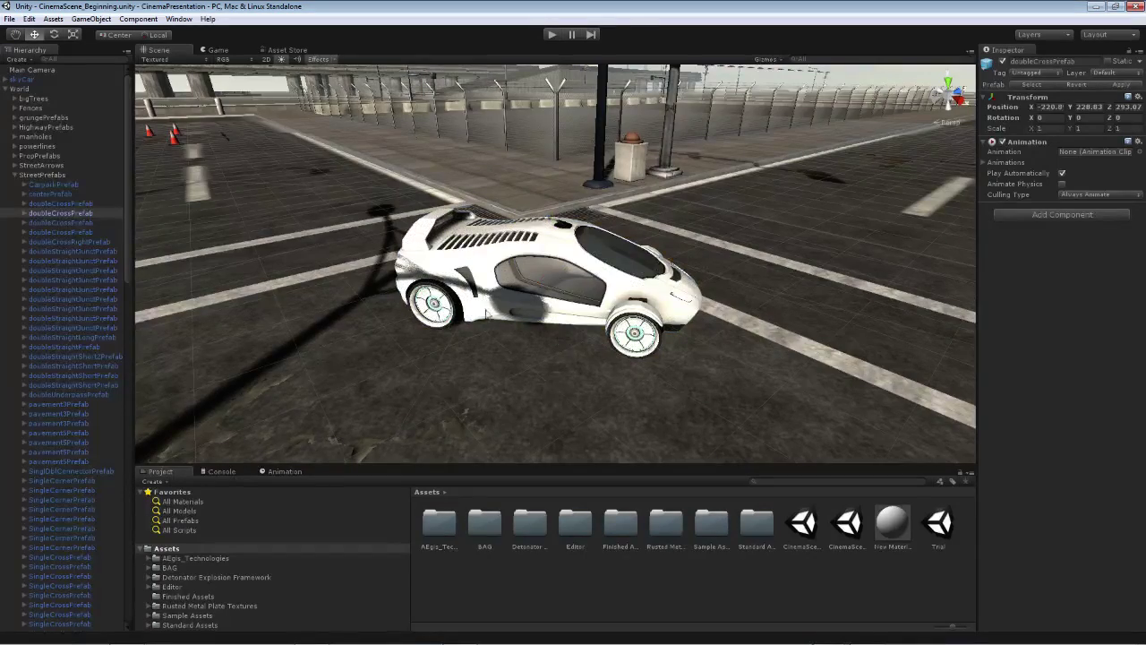
{"action": "mouse_move", "coordinate": [620, 412]}
{"action": "right_mouse_down"}
{"action": "mouse_move", "coordinate": [773, 353]}
{"action": "mouse_move", "coordinate": [641, 410]}
{"action": "right_mouse_up"}
{"action": "left_click", "coordinate": [435, 255]}
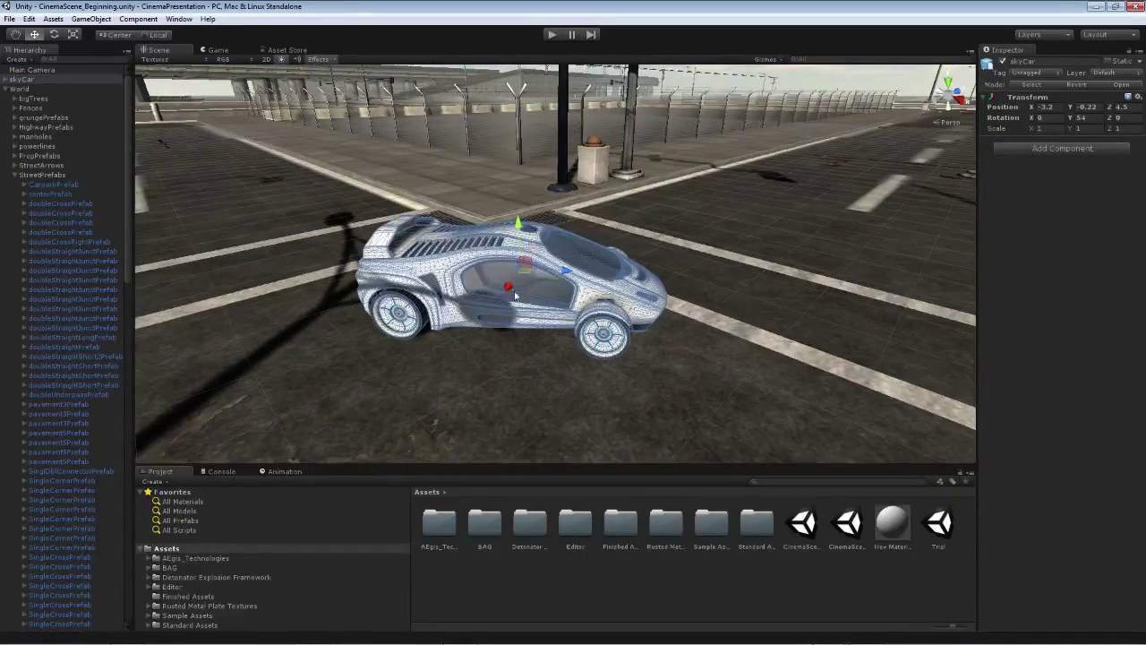
- Select the Main Camera in front of the intersection and check its framing in the Game view
{"action": "right_click_drag", "start_coordinate": [586, 402], "coordinate": [735, 416]}
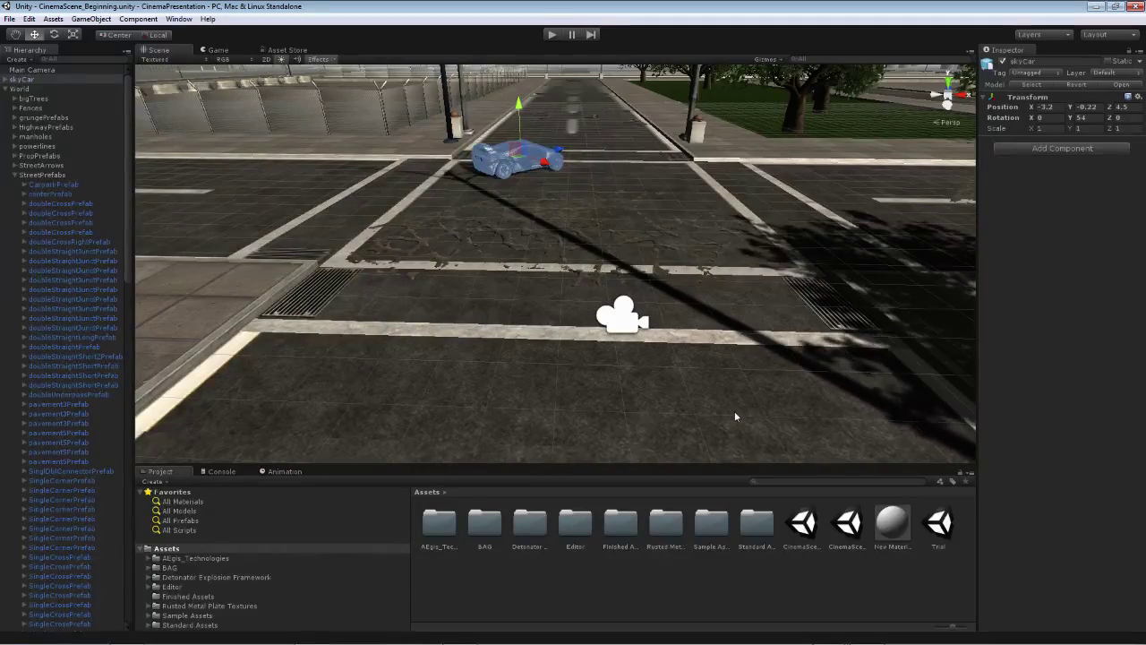
{"action": "right_click_drag", "start_coordinate": [735, 415], "coordinate": [445, 337]}
{"action": "key", "text": "w"}
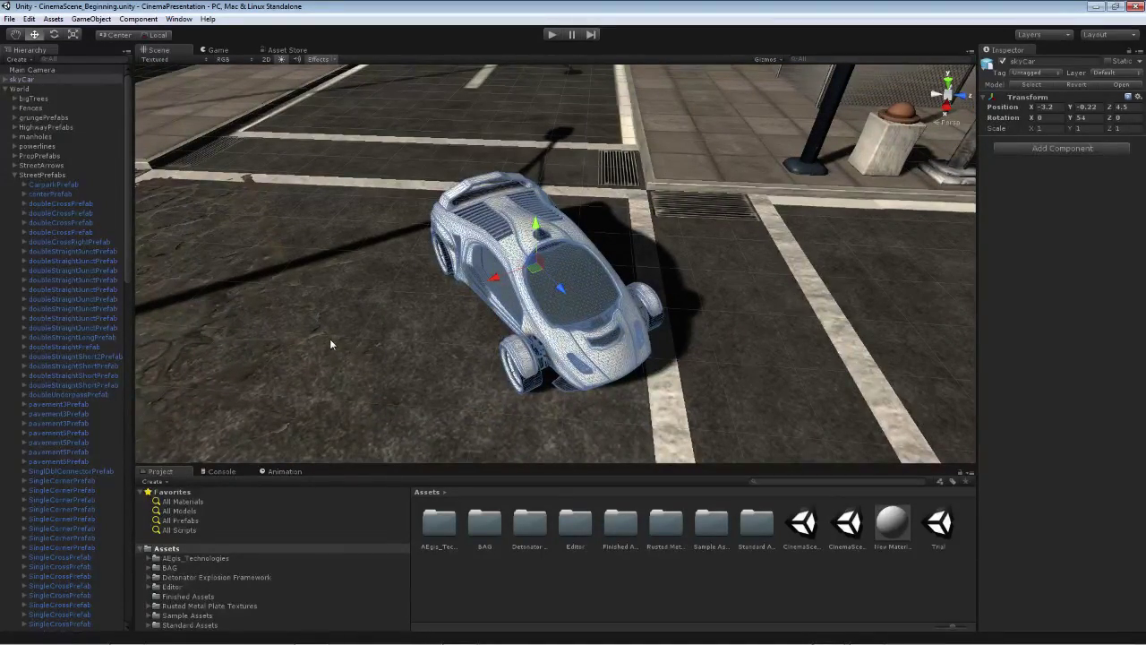
{"action": "right_click_drag", "start_coordinate": [331, 341], "coordinate": [636, 335]}
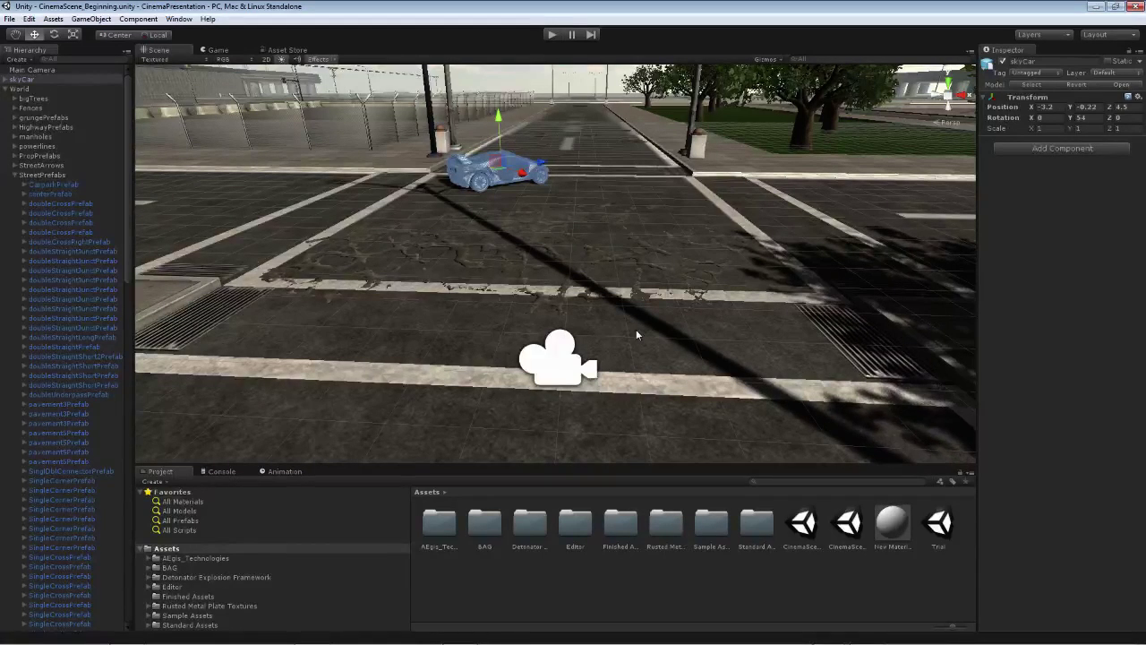
{"action": "left_click", "coordinate": [568, 361]}
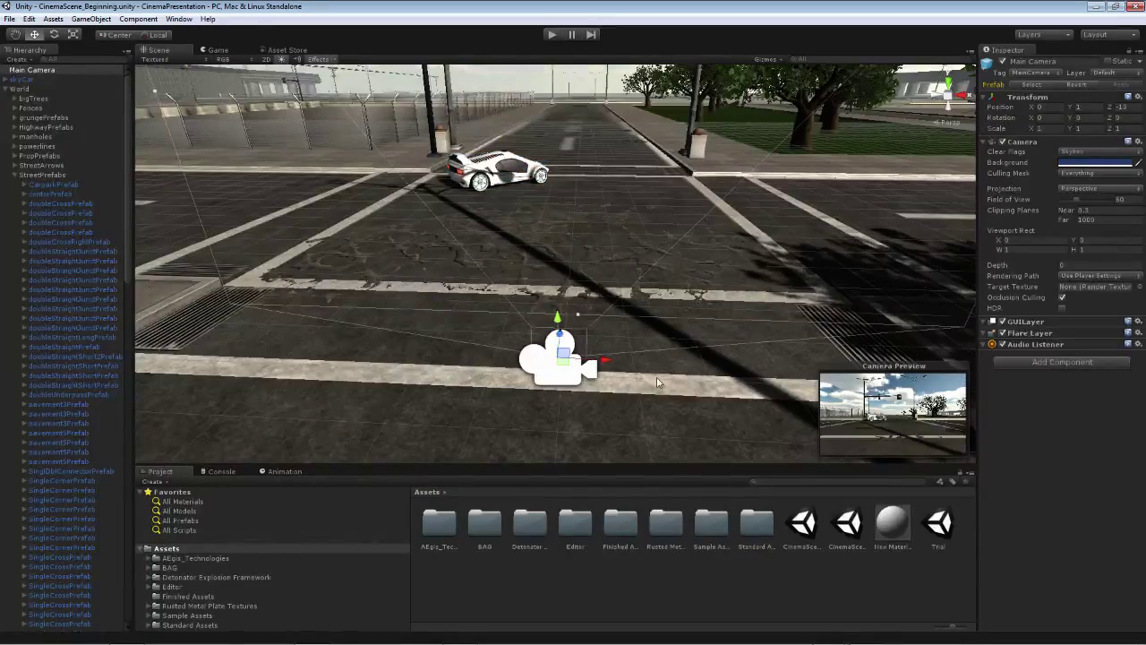
{"action": "mouse_move", "coordinate": [665, 393]}
{"action": "right_mouse_down"}
{"action": "mouse_move", "coordinate": [668, 366]}
{"action": "mouse_move", "coordinate": [706, 372]}
{"action": "mouse_move", "coordinate": [665, 406]}
{"action": "right_mouse_up"}
{"action": "key", "text": "w"}
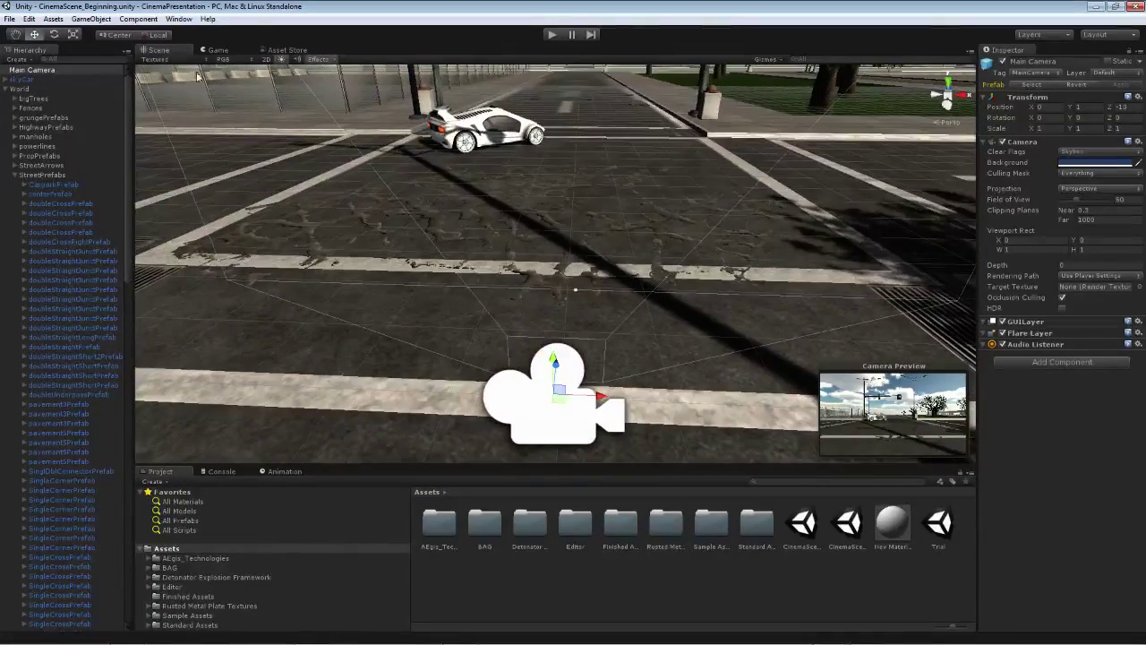
{"action": "key", "text": "ctrl+2"}
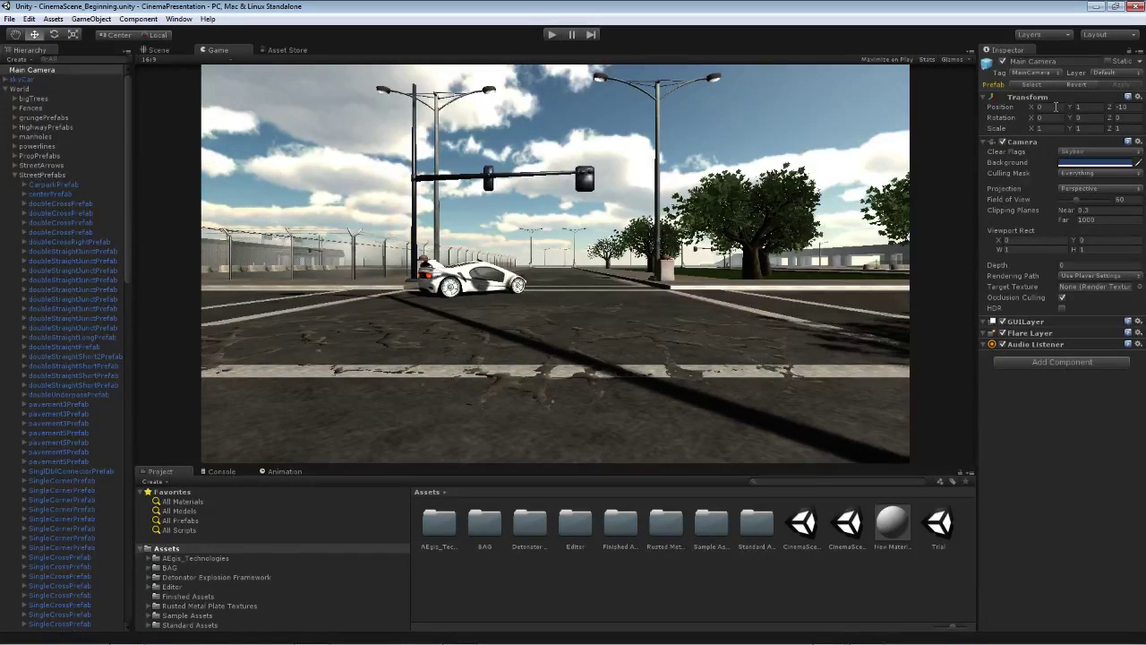
{"action": "left_click", "coordinate": [158, 50]}
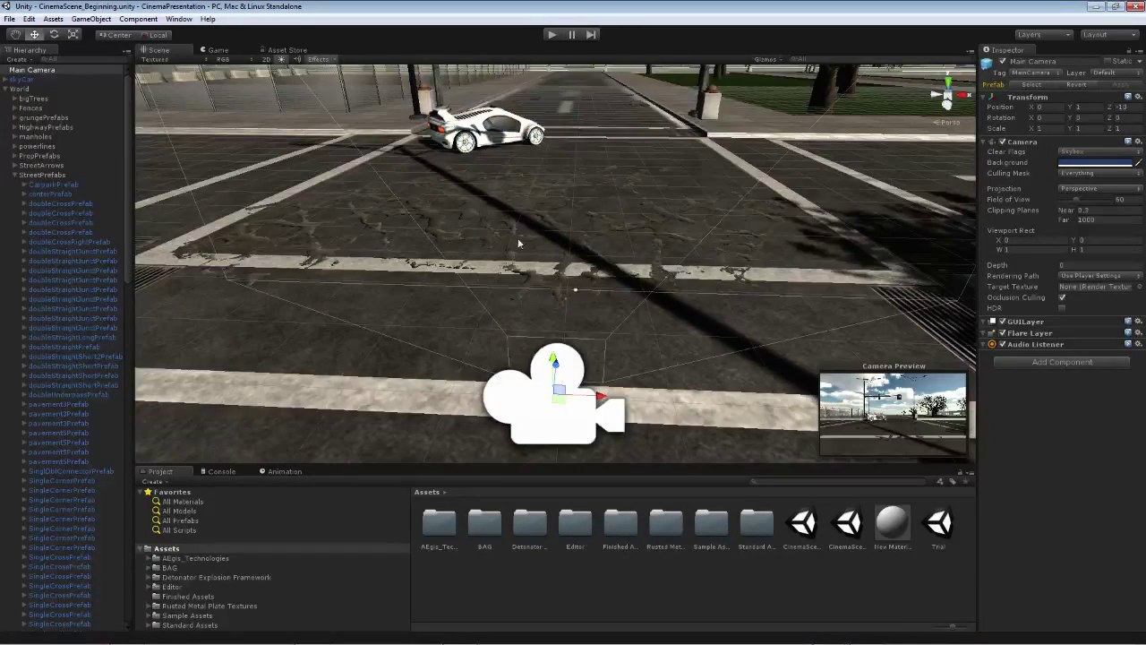
- Move the Main Camera forward to about Z -1.88 and widen its field of view to 124 for the game view
{"action": "left_click_drag", "start_coordinate": [535, 357], "coordinate": [465, 333], "text": "alt"}
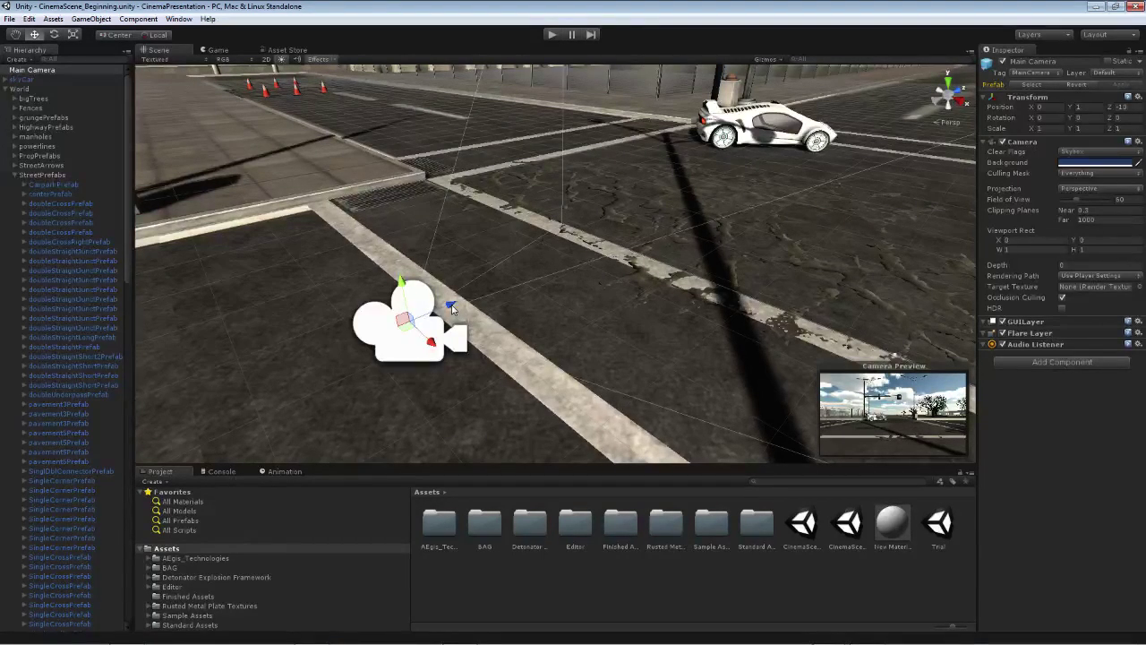
{"action": "left_click_drag", "start_coordinate": [452, 309], "coordinate": [615, 221]}
{"action": "left_click_drag", "start_coordinate": [495, 215], "coordinate": [627, 220]}
{"action": "left_click_drag", "start_coordinate": [1079, 199], "coordinate": [1095, 199]}
{"action": "left_click", "coordinate": [215, 50]}
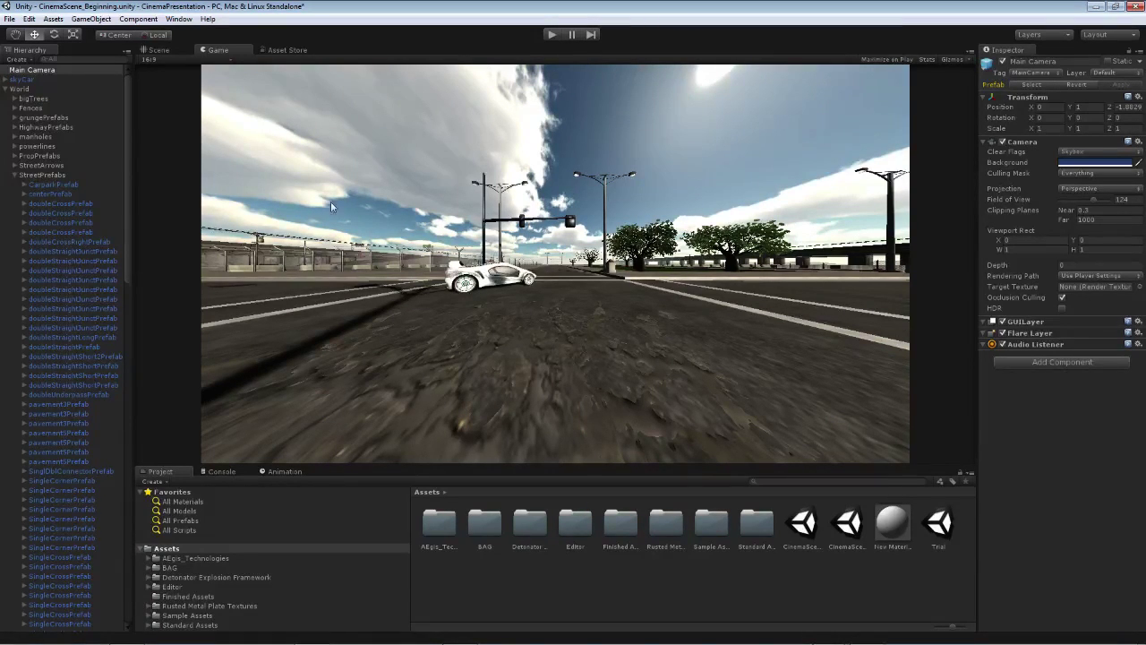
- Narrow the Main Camera's field of view to about 69 and check the framing of the car in the Game view
{"action": "left_click", "coordinate": [170, 52]}
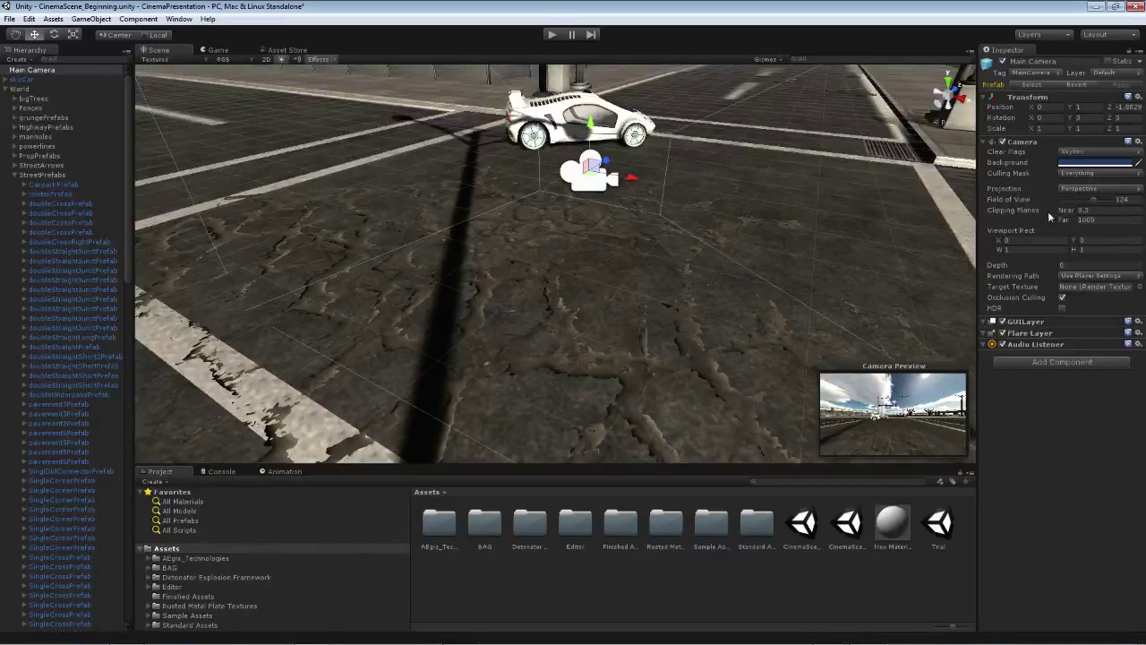
{"action": "left_click_drag", "start_coordinate": [1093, 199], "coordinate": [1078, 198]}
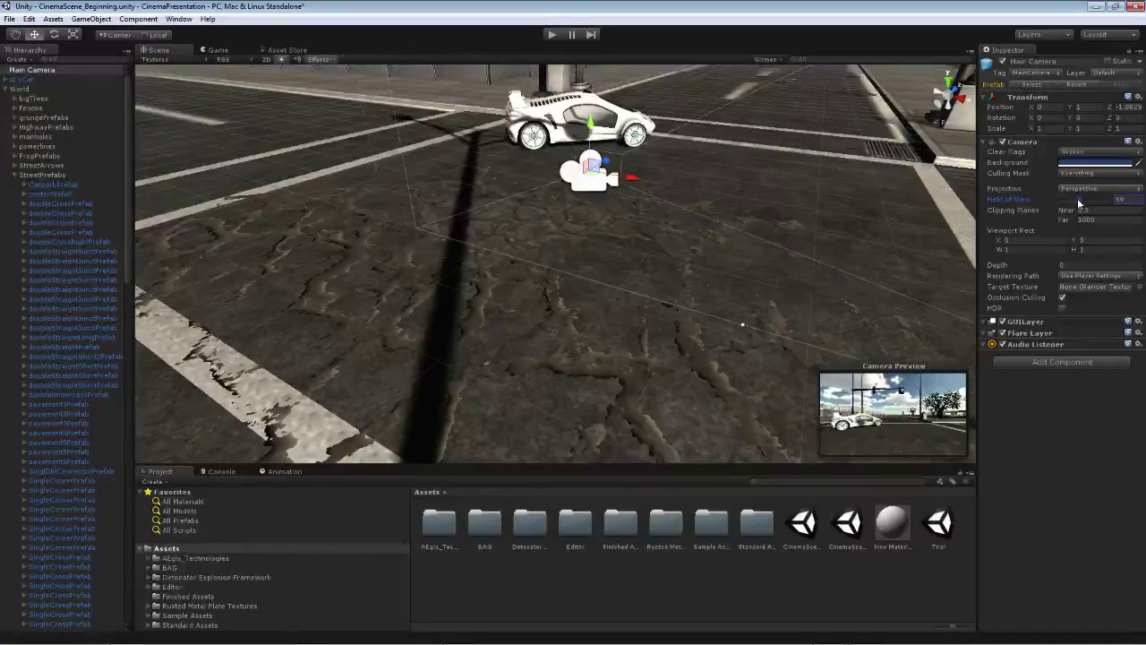
{"action": "left_click", "coordinate": [219, 50]}
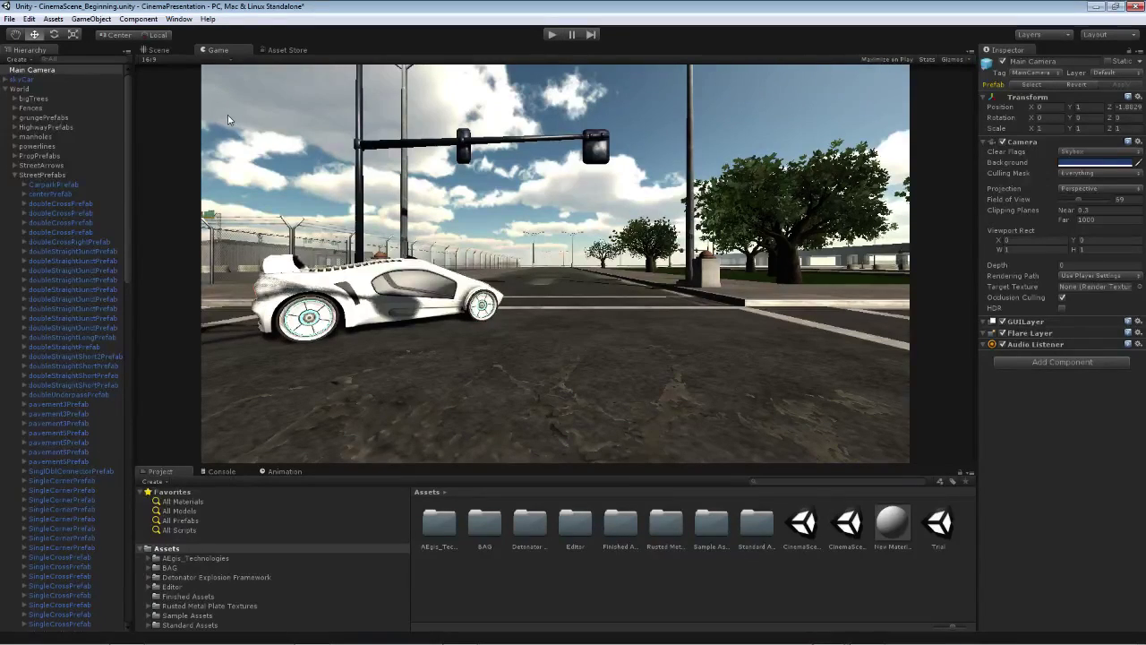
- Move the Main Camera back to about Z -11.3 and narrow its field of view to 7 for a telephoto shot
{"action": "key", "text": "ctrl+1"}
{"action": "right_click_drag", "start_coordinate": [573, 269], "coordinate": [594, 224]}
{"action": "left_click_drag", "start_coordinate": [690, 174], "coordinate": [398, 278]}
{"action": "left_click_drag", "start_coordinate": [1075, 201], "coordinate": [1062, 194]}
{"action": "left_click", "coordinate": [218, 50]}
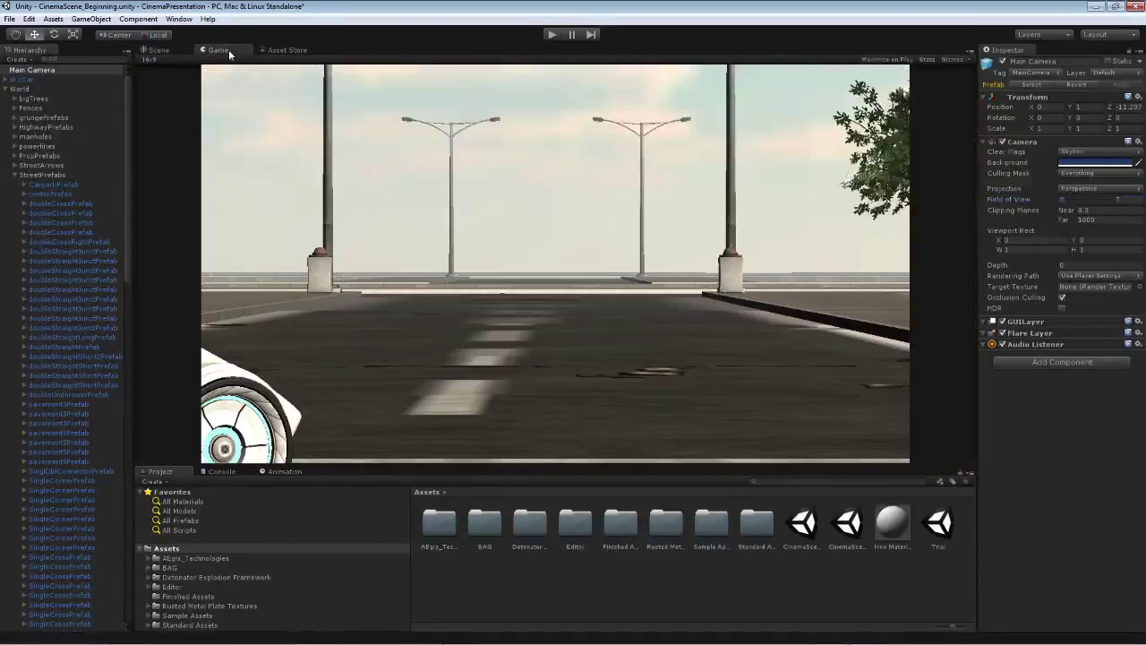
- Rotate the Main Camera about its vertical axis to about -13.8 degrees so that it frames the car
{"action": "left_click", "coordinate": [154, 50]}
{"action": "right_click_drag", "start_coordinate": [213, 104], "coordinate": [799, 278]}
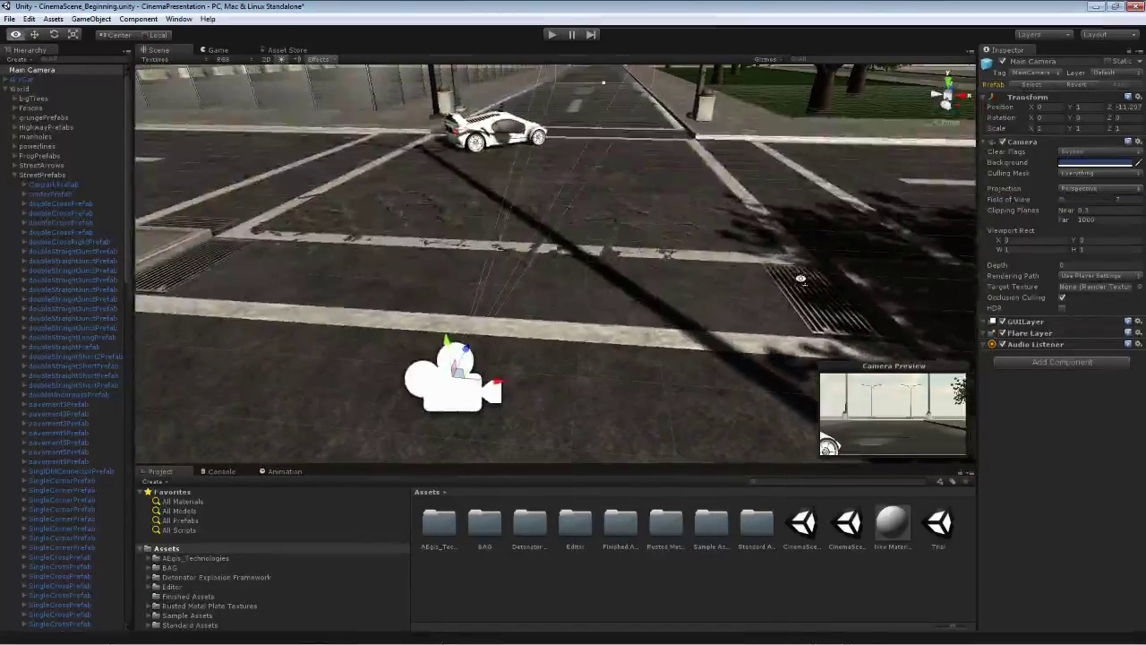
{"action": "key", "text": "e"}
{"action": "left_click_drag", "start_coordinate": [488, 402], "coordinate": [509, 376]}
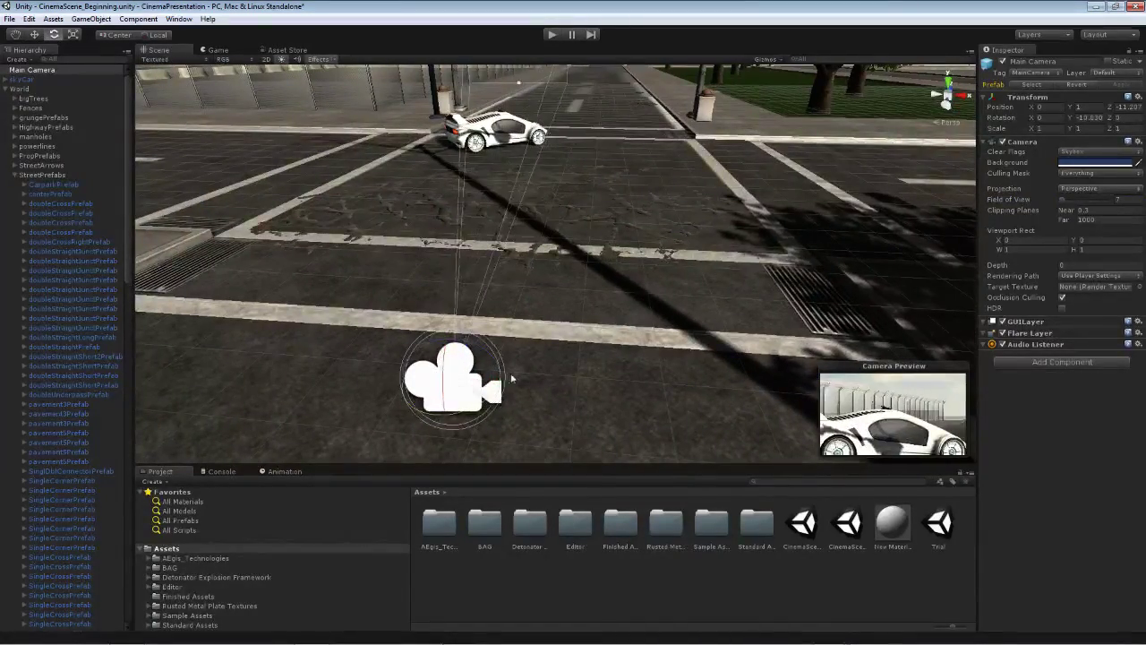
- Check the telephoto framing in the Game view and reset the Main Camera's Y rotation to 0
{"action": "key", "text": "ctrl+2"}
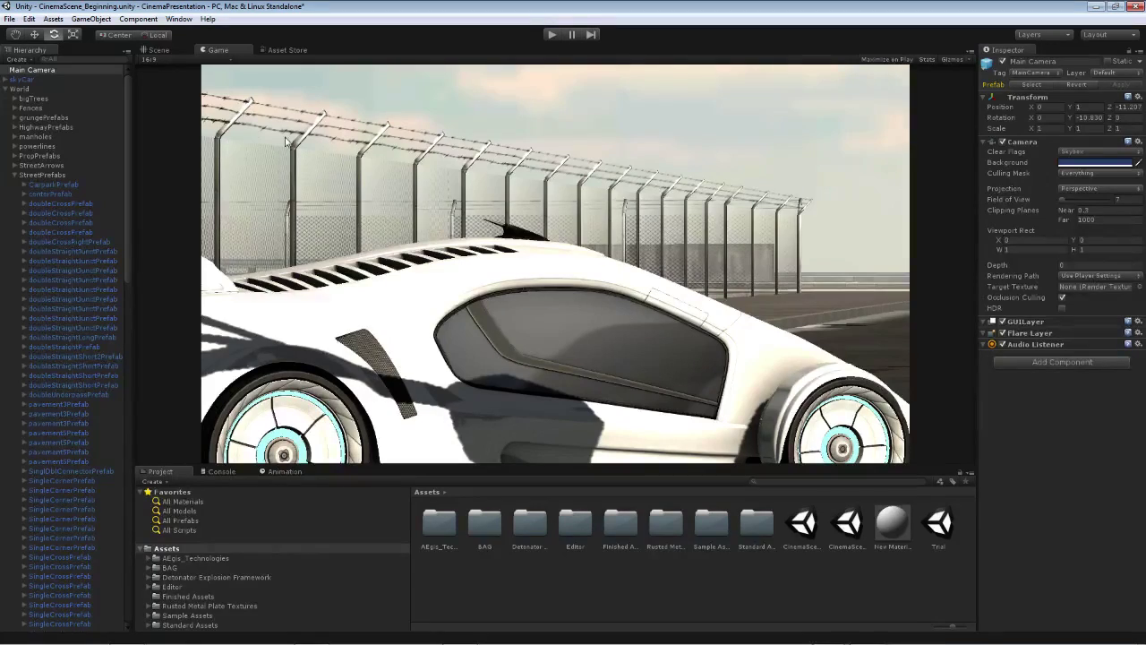
{"action": "left_click", "coordinate": [158, 51]}
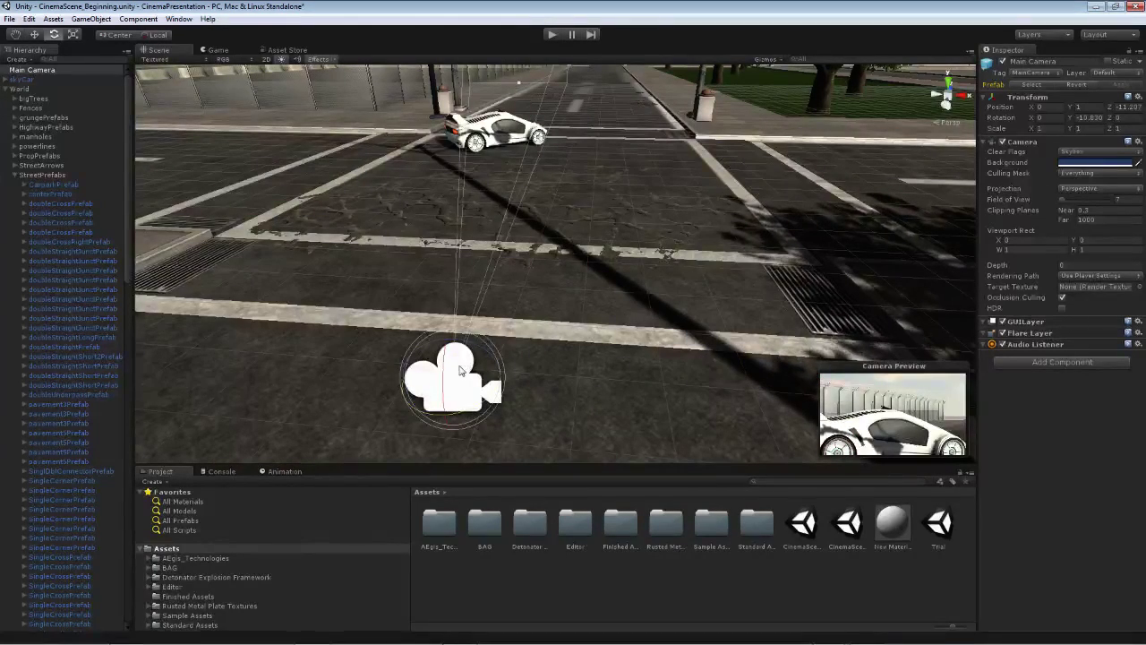
{"action": "left_click", "coordinate": [1086, 119]}
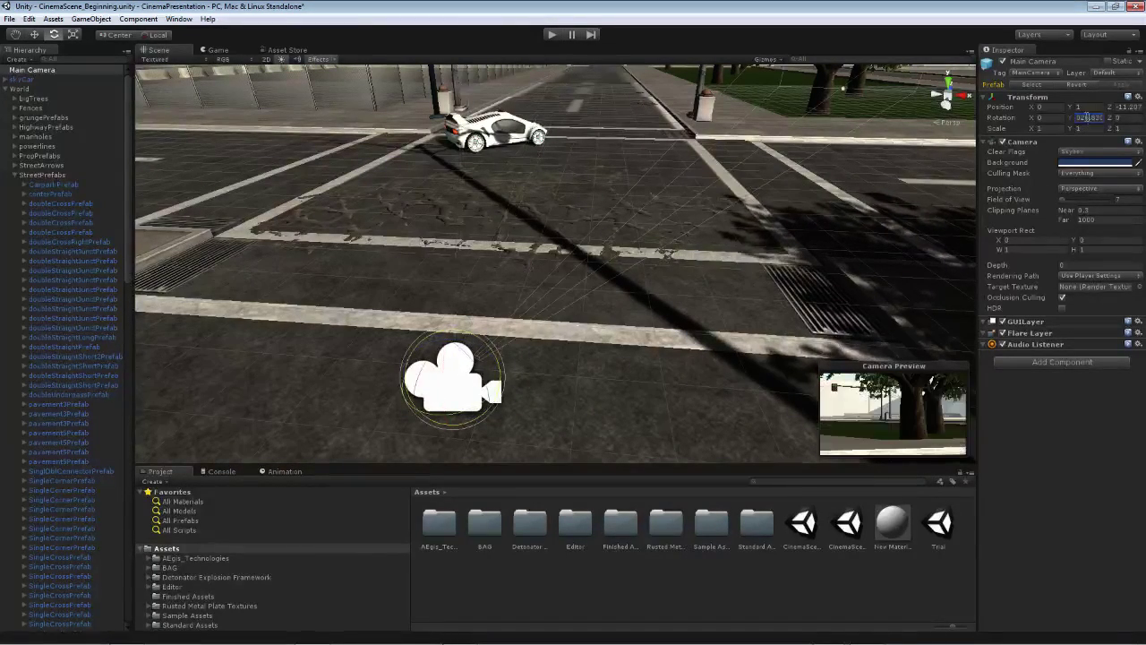
{"action": "type", "text": "90"}
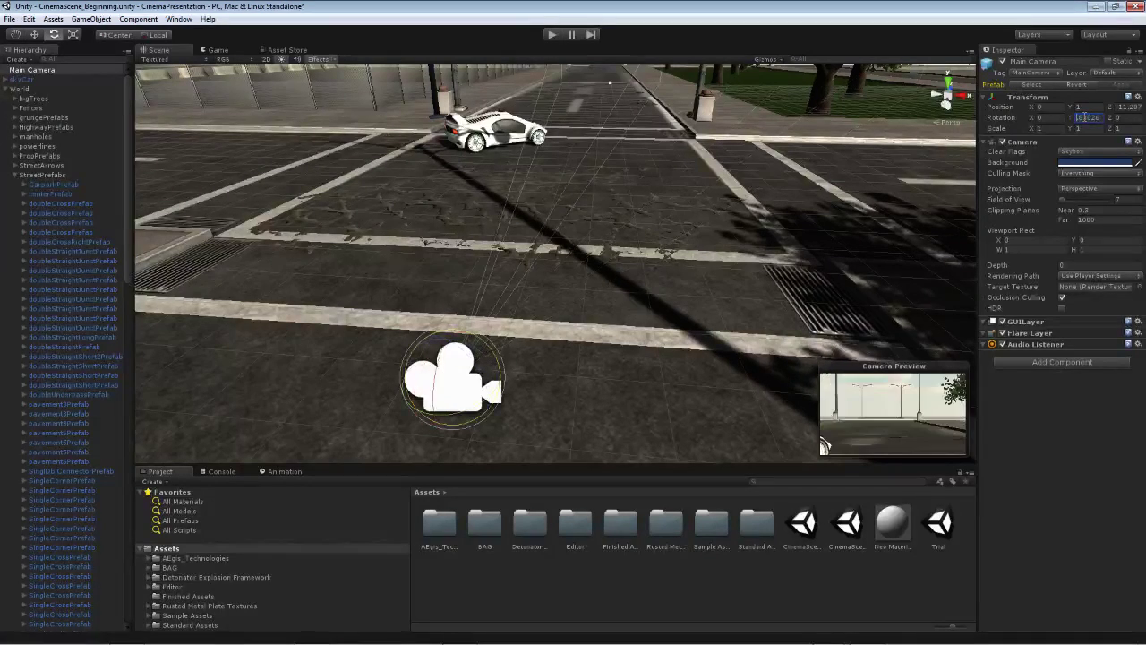
{"action": "type", "text": "0"}
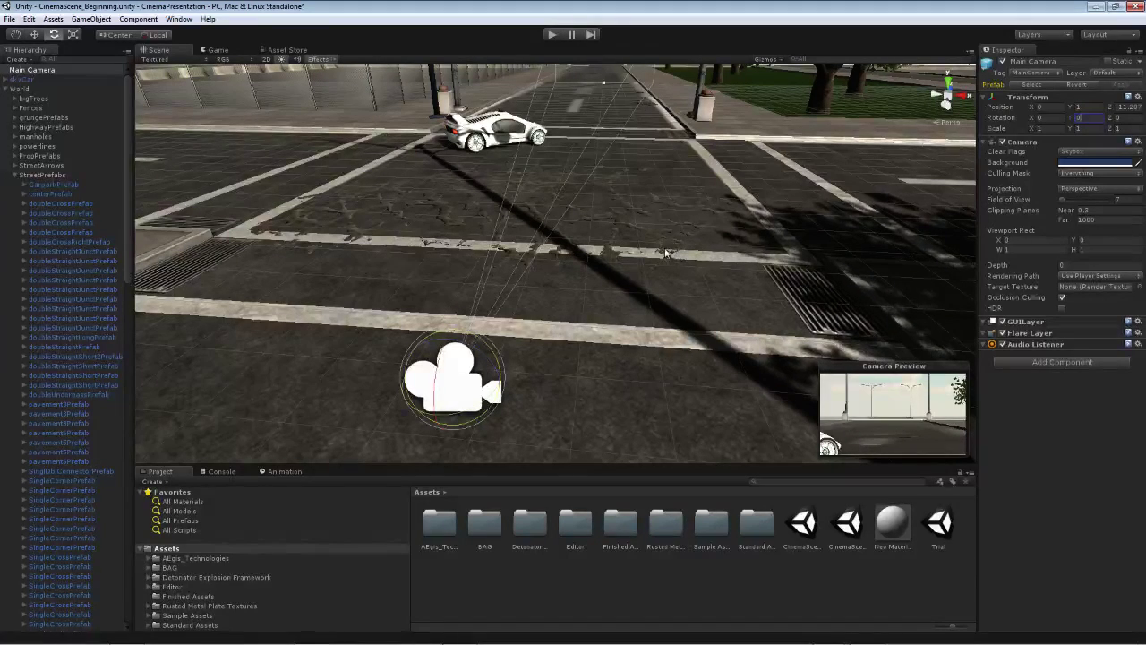
- Set the Main Camera's position to Y 1.65 and Z -9.5
{"action": "left_click", "coordinate": [1080, 107]}
{"action": "type", "text": "1.88"}
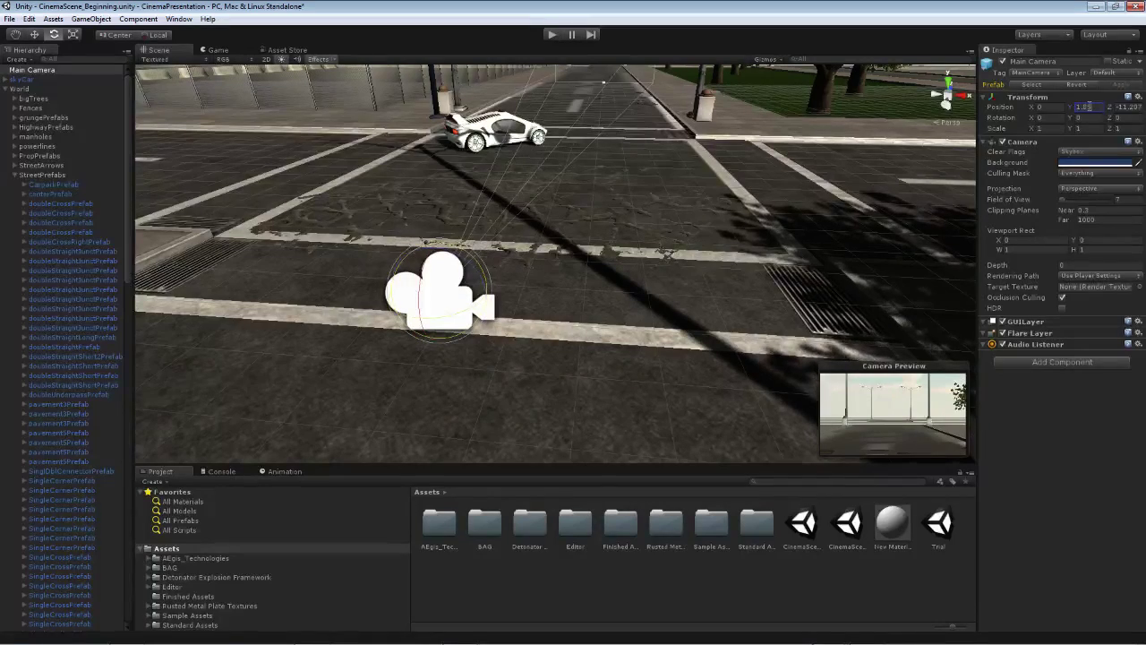
{"action": "key", "text": "Tab"}
{"action": "type", "text": "-9.5"}
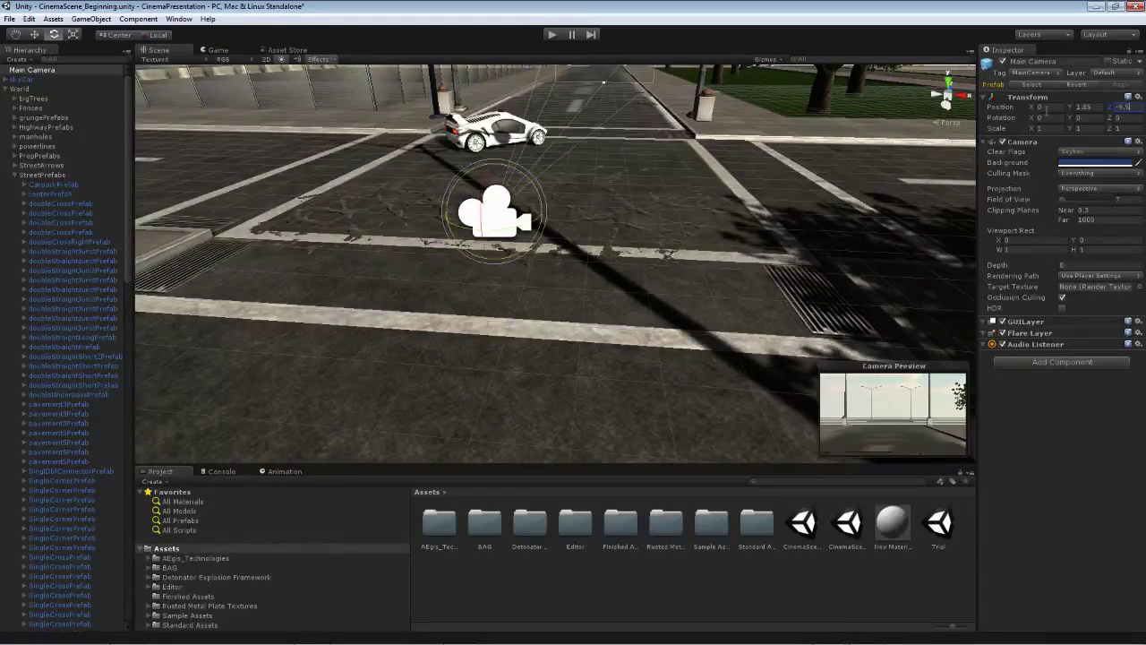
- Set the Main Camera's field of view to 41 and check the framing in the Game view
{"action": "left_click", "coordinate": [1121, 199]}
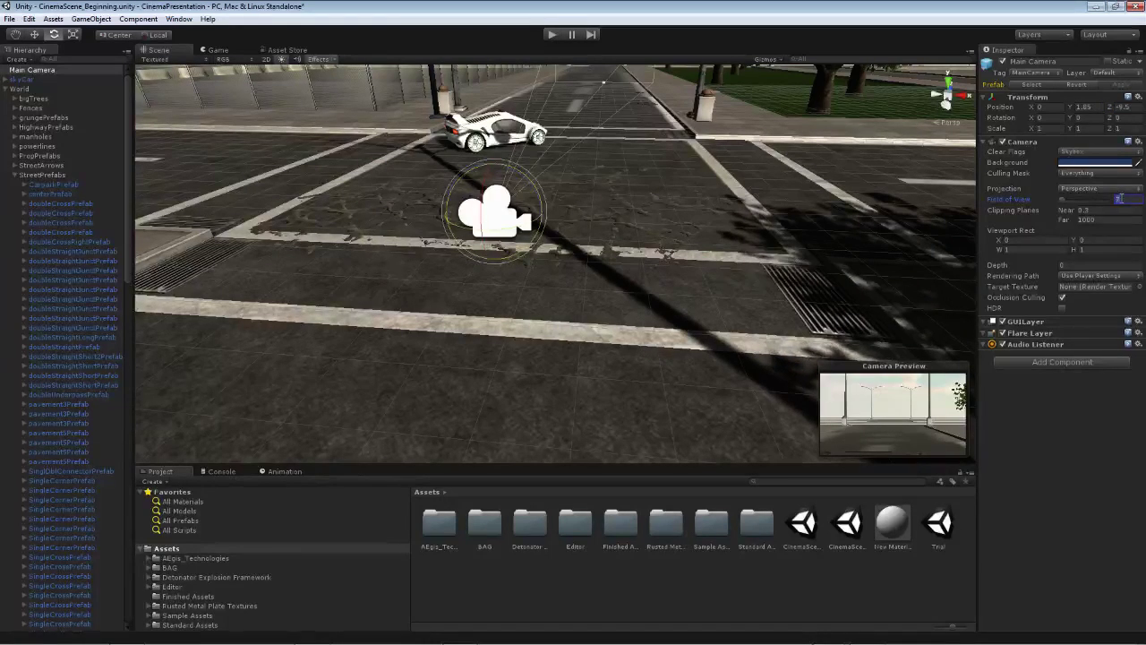
{"action": "type", "text": "40"}
{"action": "left_click", "coordinate": [215, 50]}
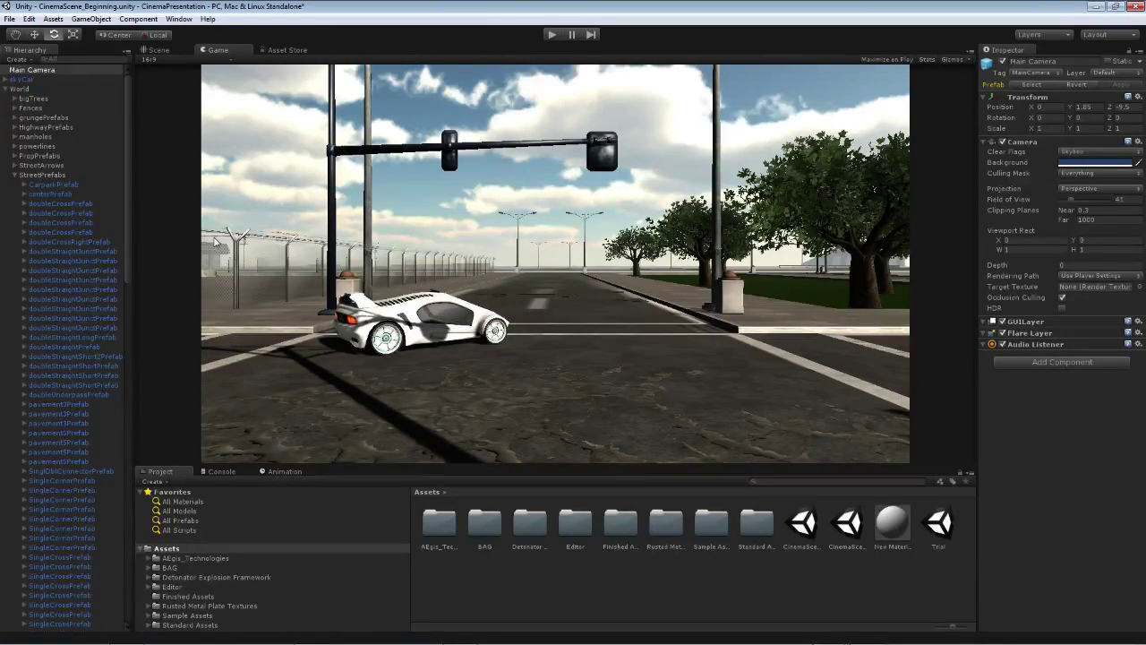
- Raise the Main Camera to about Y 6.27 and tilt it down about 26.7 degrees for a high-angle shot of the car
{"action": "left_click", "coordinate": [157, 51]}
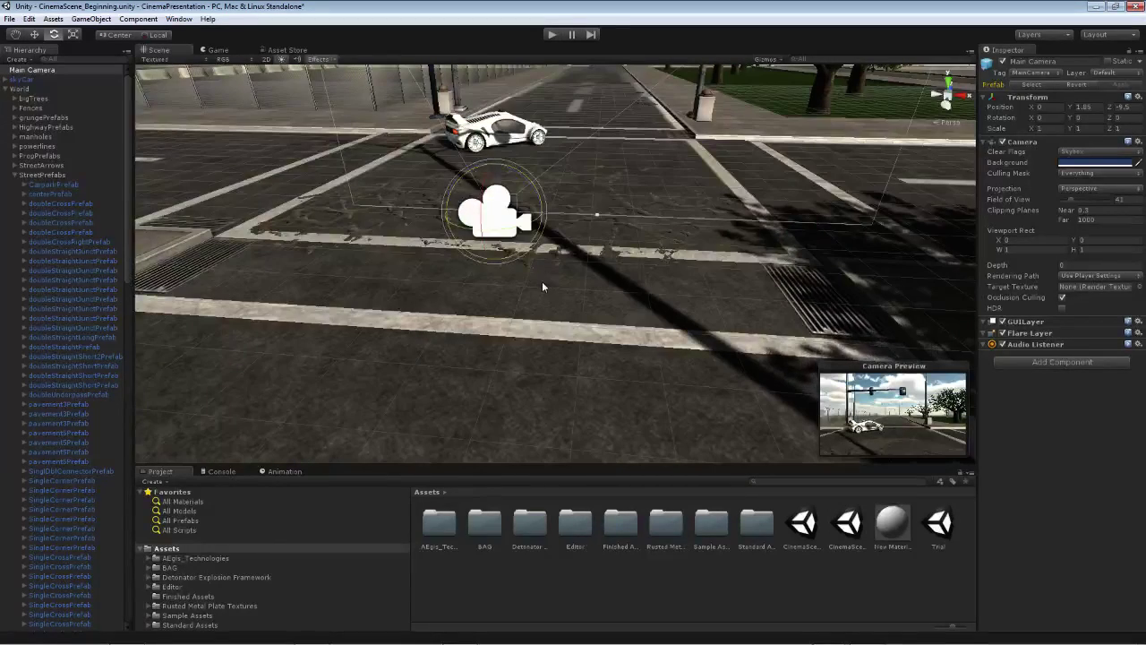
{"action": "key", "text": "w"}
{"action": "left_click_drag", "start_coordinate": [495, 190], "coordinate": [484, 27]}
{"action": "left_click_drag", "start_coordinate": [649, 220], "coordinate": [400, 618], "text": "alt"}
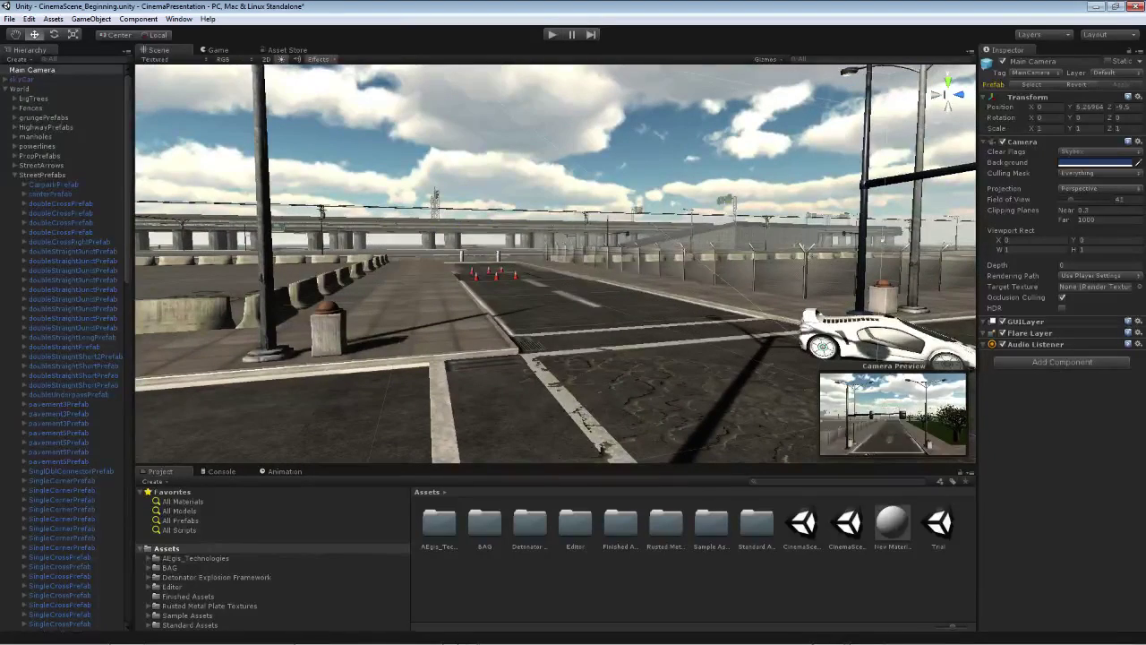
{"action": "right_click", "coordinate": [459, 515]}
{"action": "left_click", "coordinate": [410, 436]}
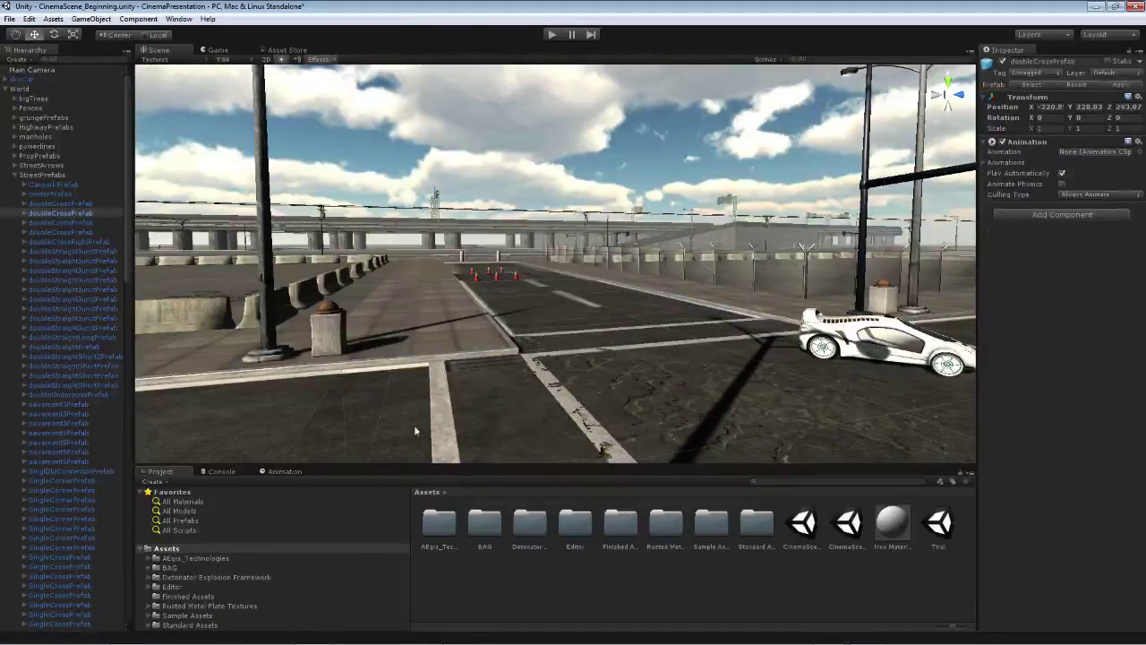
{"action": "right_click_drag", "start_coordinate": [414, 428], "coordinate": [415, 267]}
{"action": "left_click", "coordinate": [402, 300]}
{"action": "key", "text": "e"}
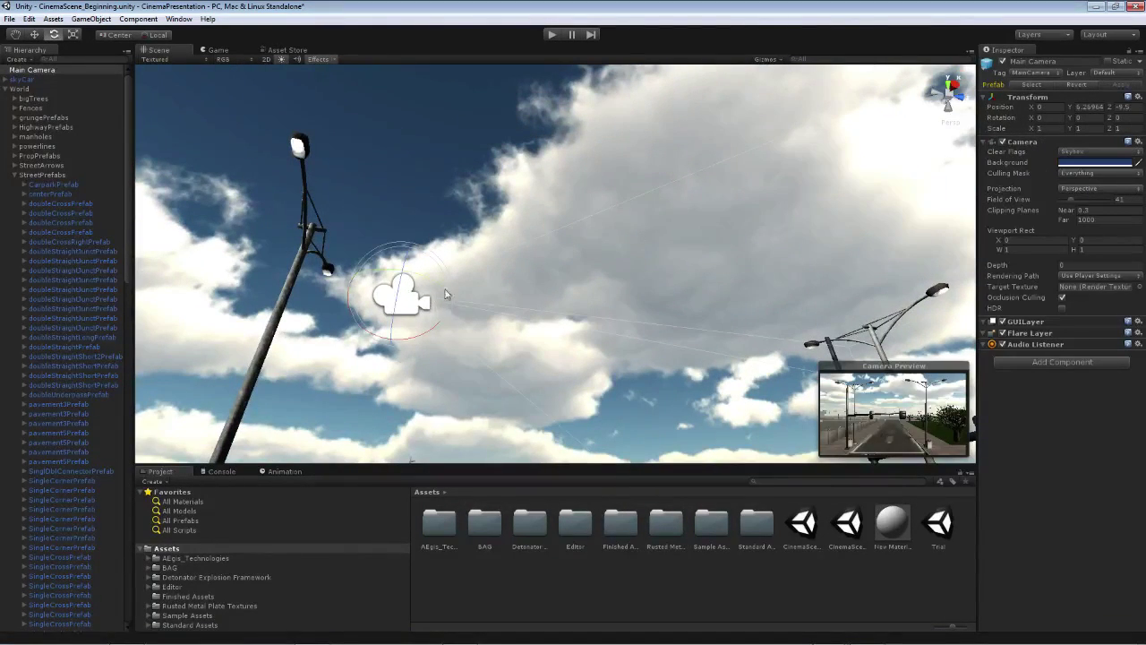
{"action": "left_click_drag", "start_coordinate": [440, 296], "coordinate": [400, 354]}
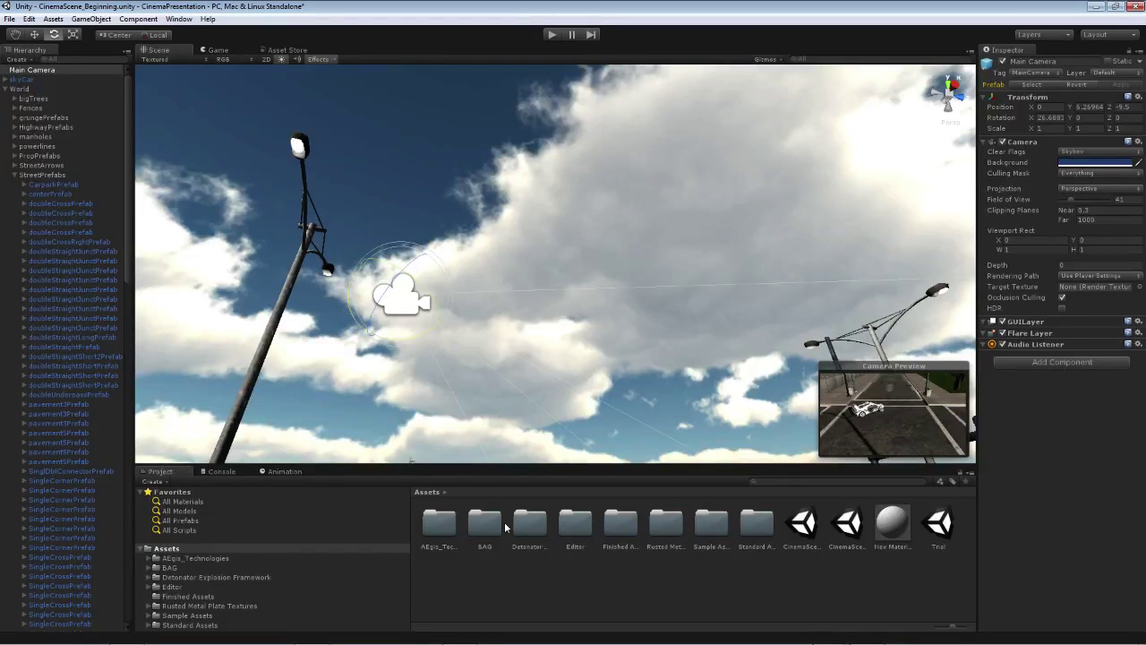
- Undo the Main Camera's tilt and height changes and check its framing in the Game view
{"action": "key", "text": "ctrl+z"}
{"action": "key", "text": "ctrl+z"}
{"action": "key", "text": "ctrl+z"}
{"action": "right_click_drag", "start_coordinate": [507, 401], "coordinate": [463, 448]}
{"action": "key", "text": "ctrl+z"}
{"action": "key", "text": "ctrl+z"}
{"action": "left_click_drag", "start_coordinate": [491, 360], "coordinate": [731, 421], "text": "alt"}
{"action": "key", "text": "s"}
{"action": "right_click_drag", "start_coordinate": [722, 409], "coordinate": [635, 412]}
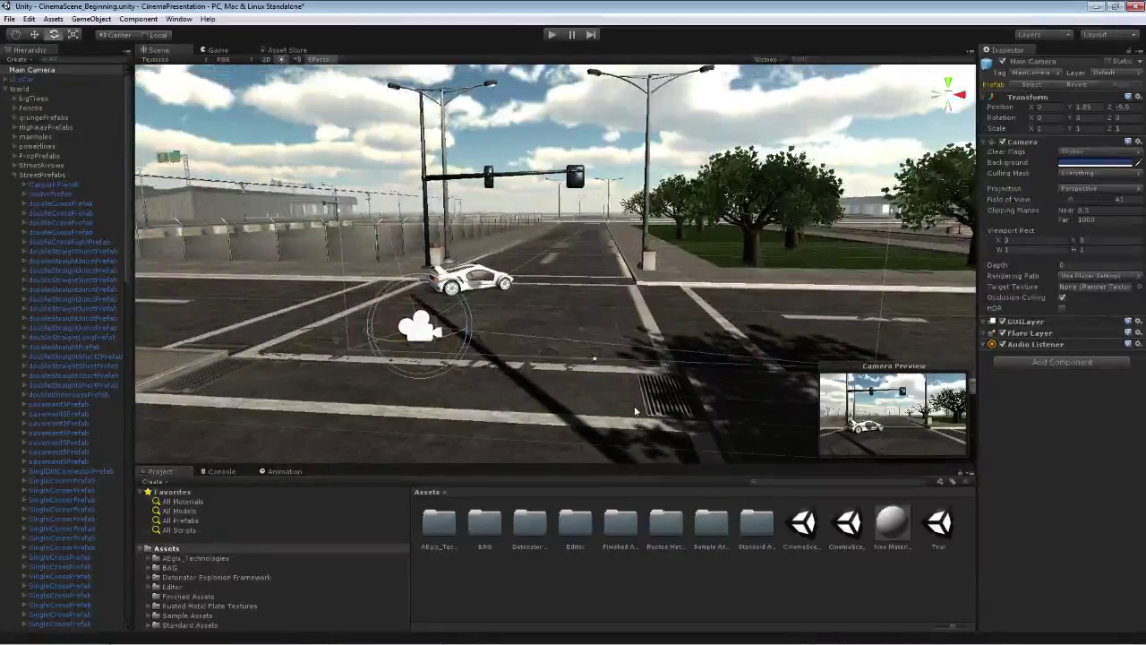
{"action": "left_click", "coordinate": [215, 50]}
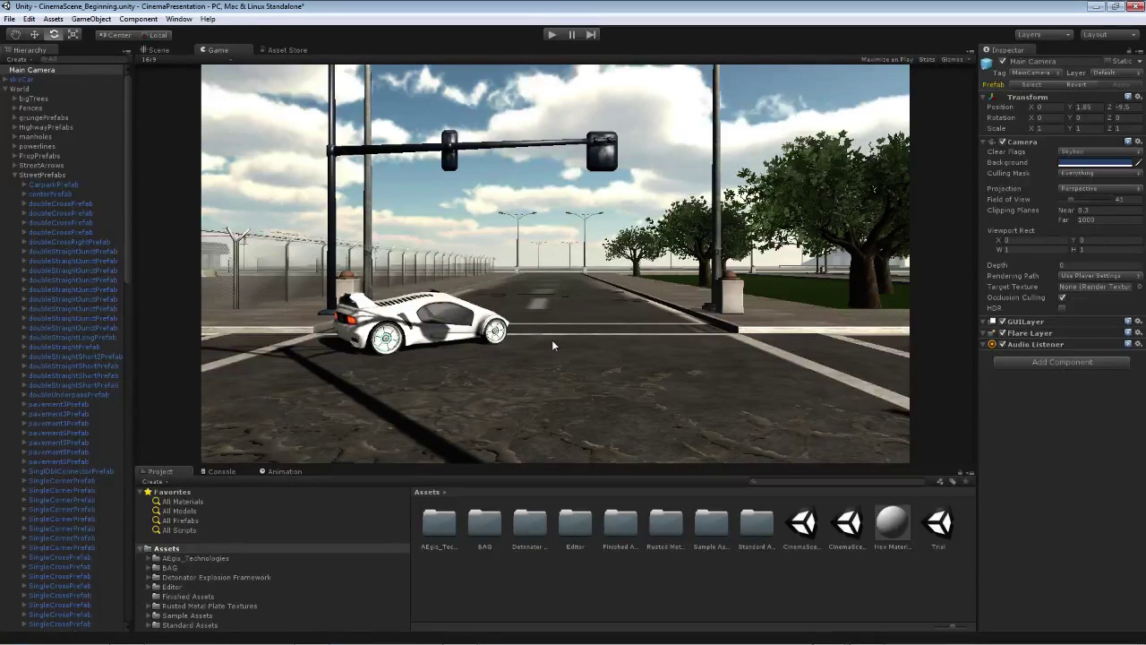
{"action": "left_click", "coordinate": [166, 50]}
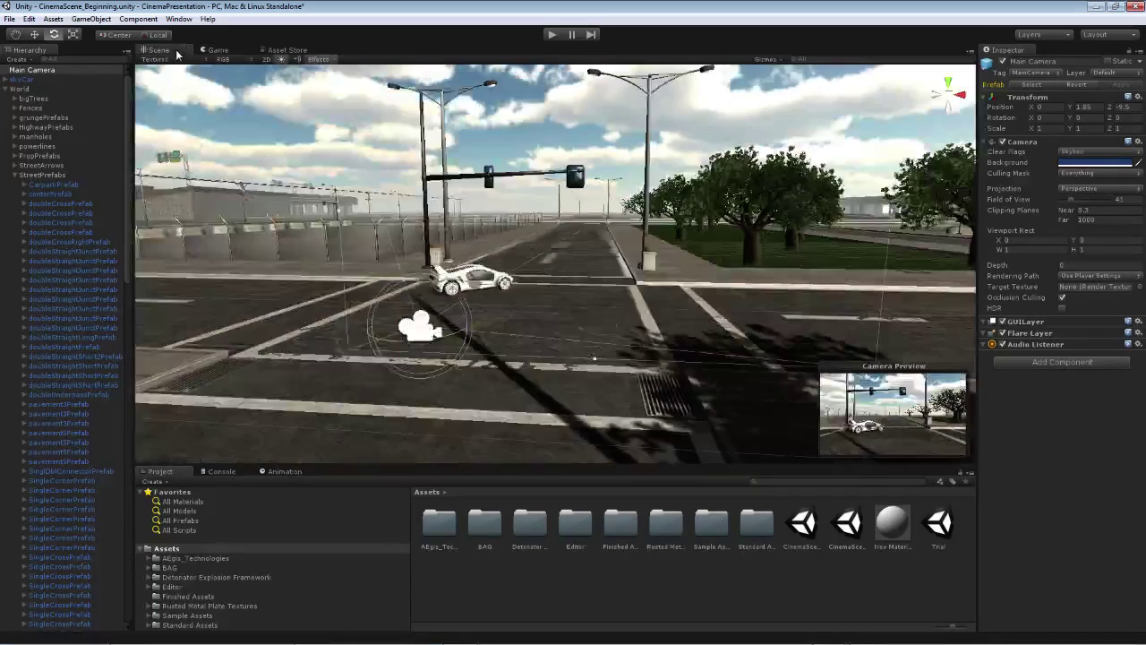
- Place the Ethan model from the Third Person Character Models folder on the road beside the car, with the World hierarchy collapsed
{"action": "left_click", "coordinate": [5, 89]}
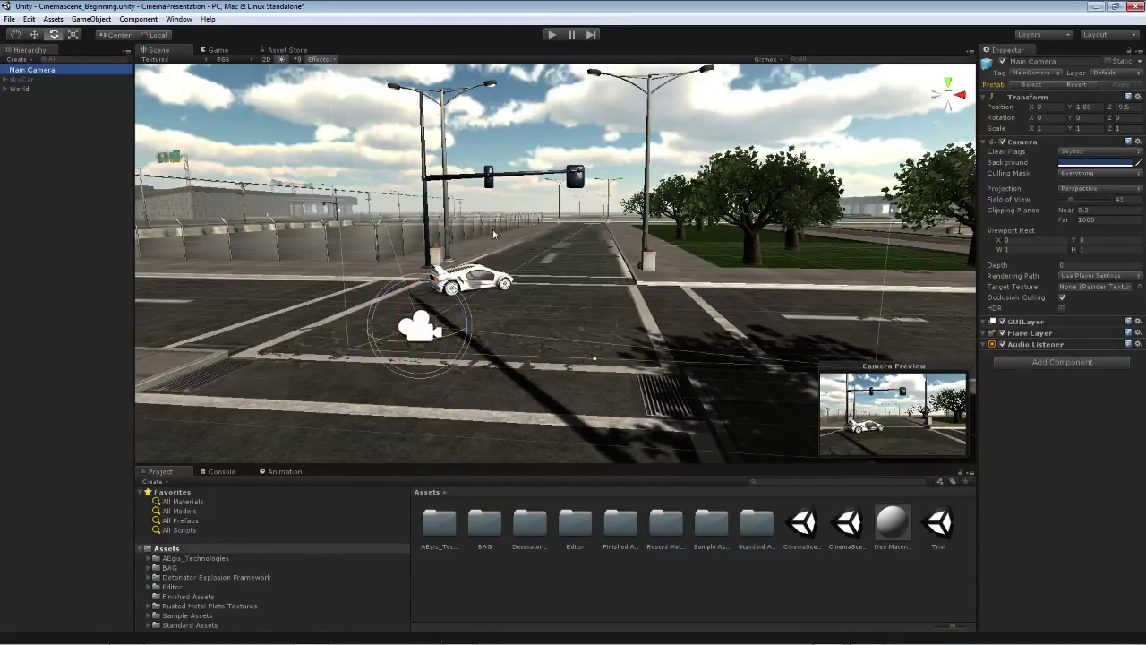
{"action": "right_click_drag", "start_coordinate": [492, 228], "coordinate": [487, 307]}
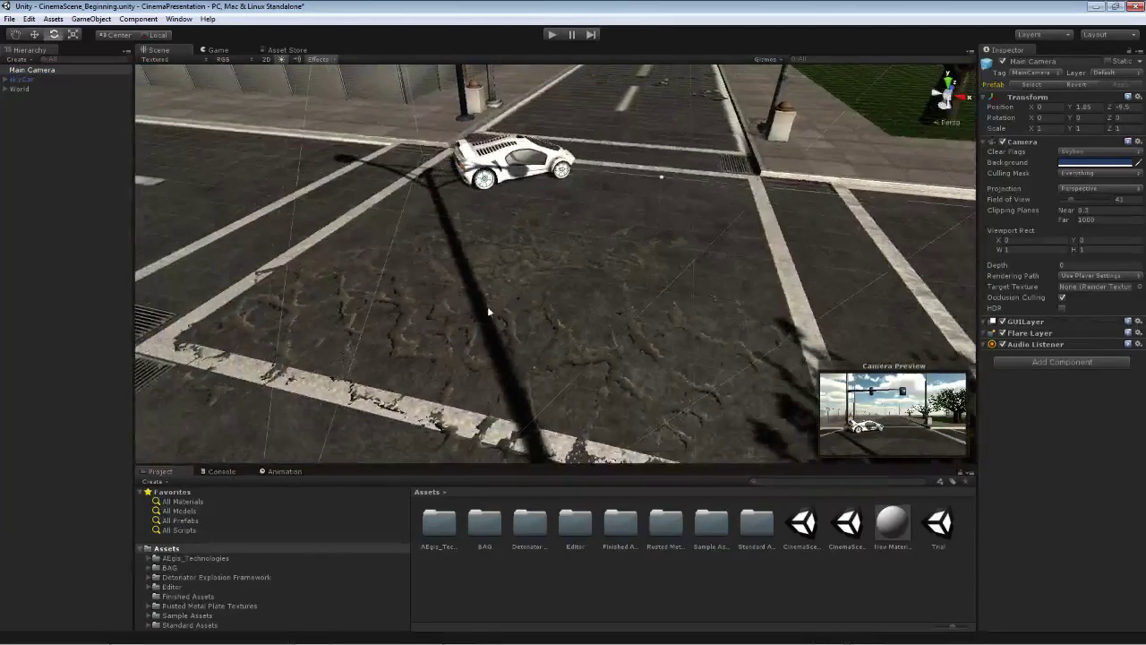
{"action": "left_click", "coordinate": [149, 617]}
{"action": "scroll", "coordinate": [172, 609], "scroll_direction": "down", "scroll_amount": 5}
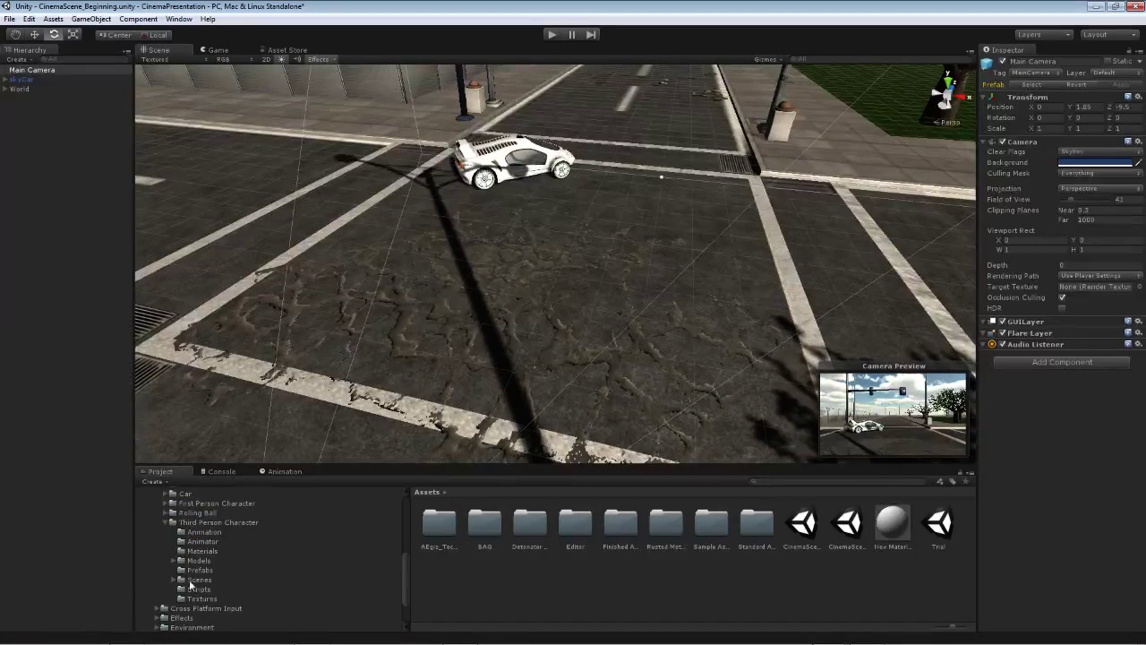
{"action": "left_click", "coordinate": [206, 523]}
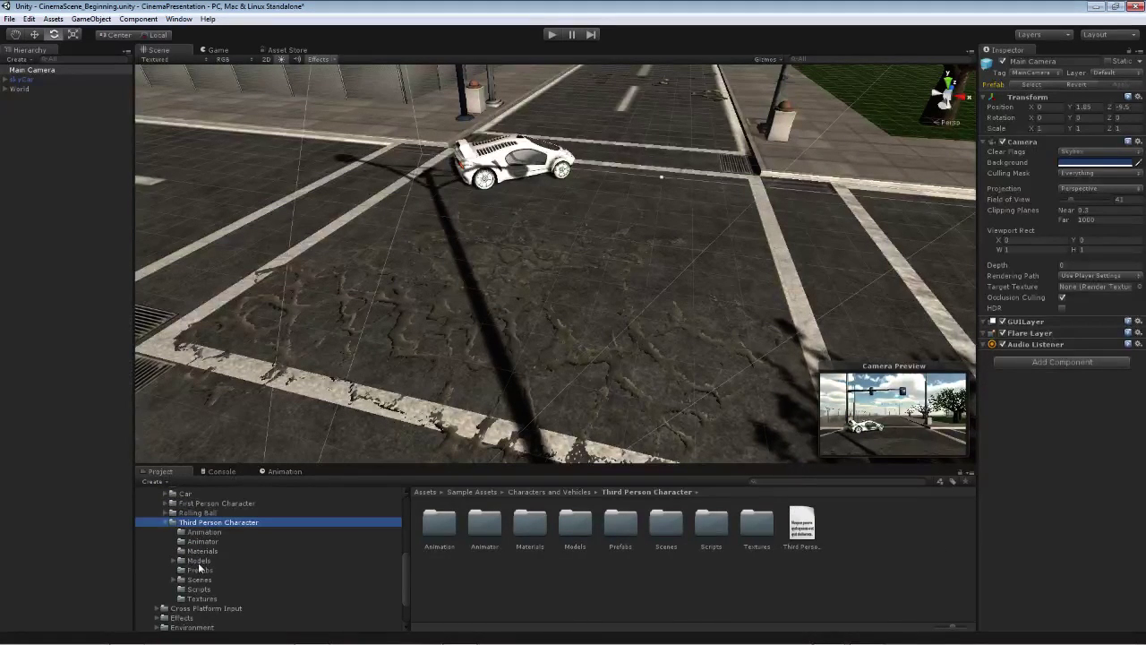
{"action": "left_click", "coordinate": [199, 561]}
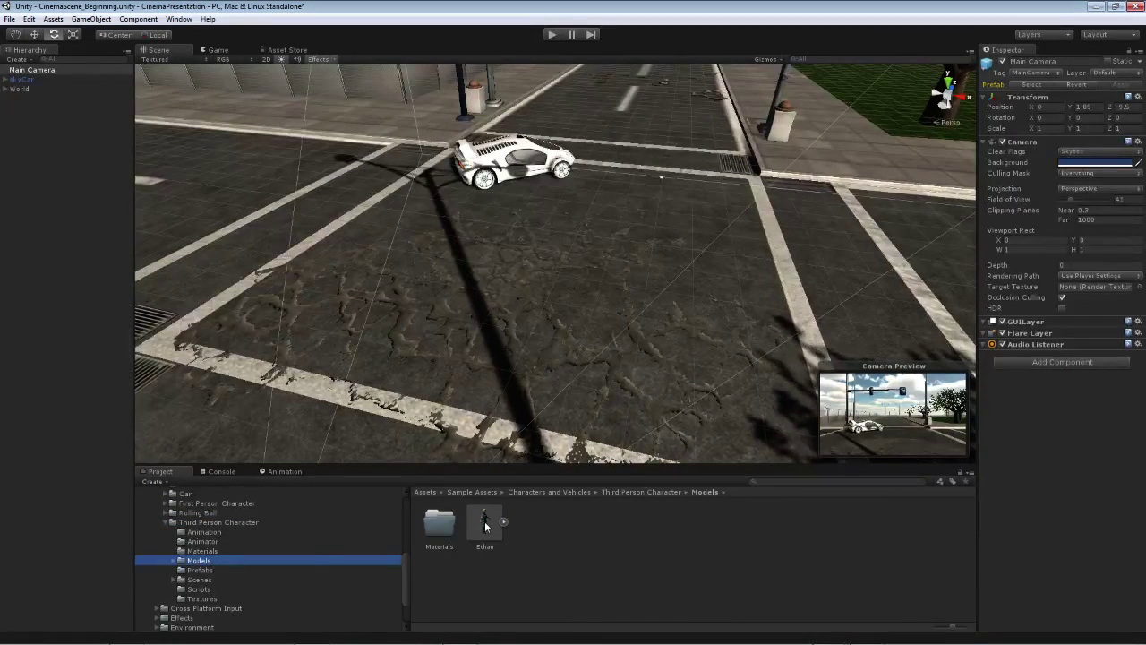
{"action": "left_click_drag", "start_coordinate": [479, 524], "coordinate": [554, 260]}
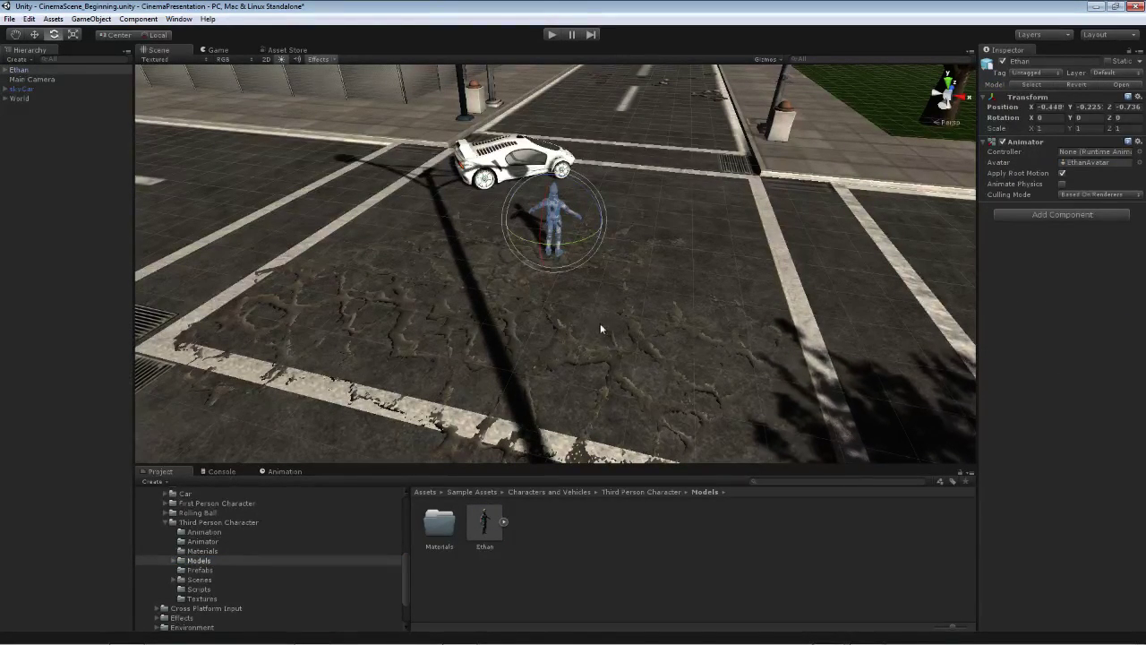
- Examine the body, glasses and skeleton objects inside Ethan, collapse the hierarchy and reselect the Ethan object
{"action": "left_click", "coordinate": [6, 70]}
{"action": "left_click", "coordinate": [40, 80]}
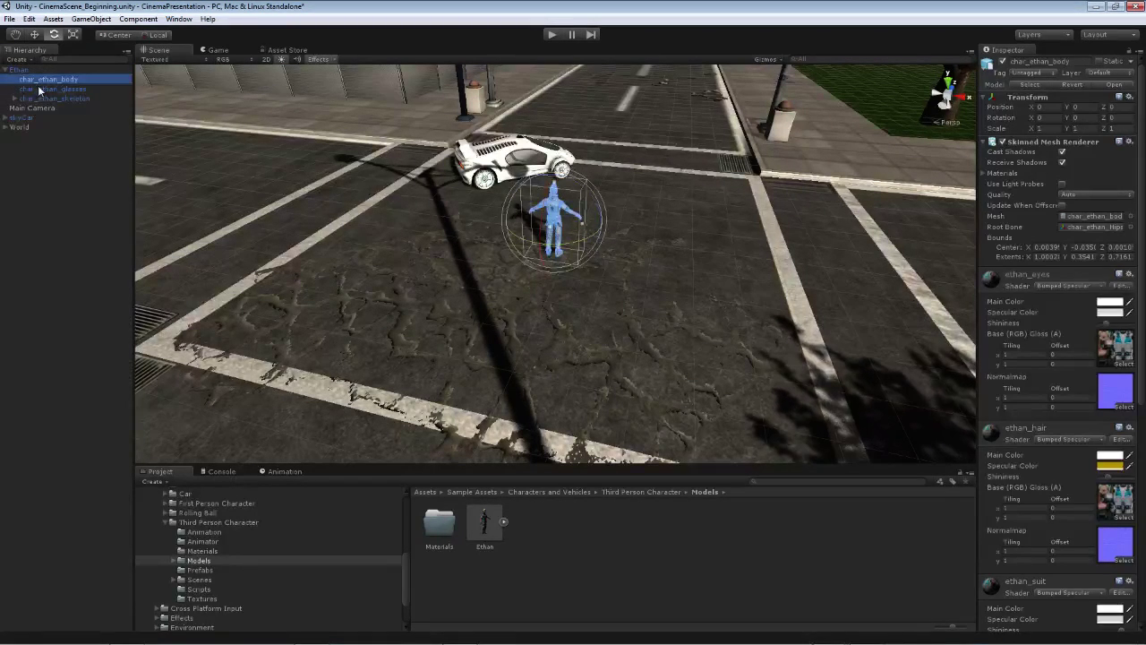
{"action": "left_click", "coordinate": [40, 90]}
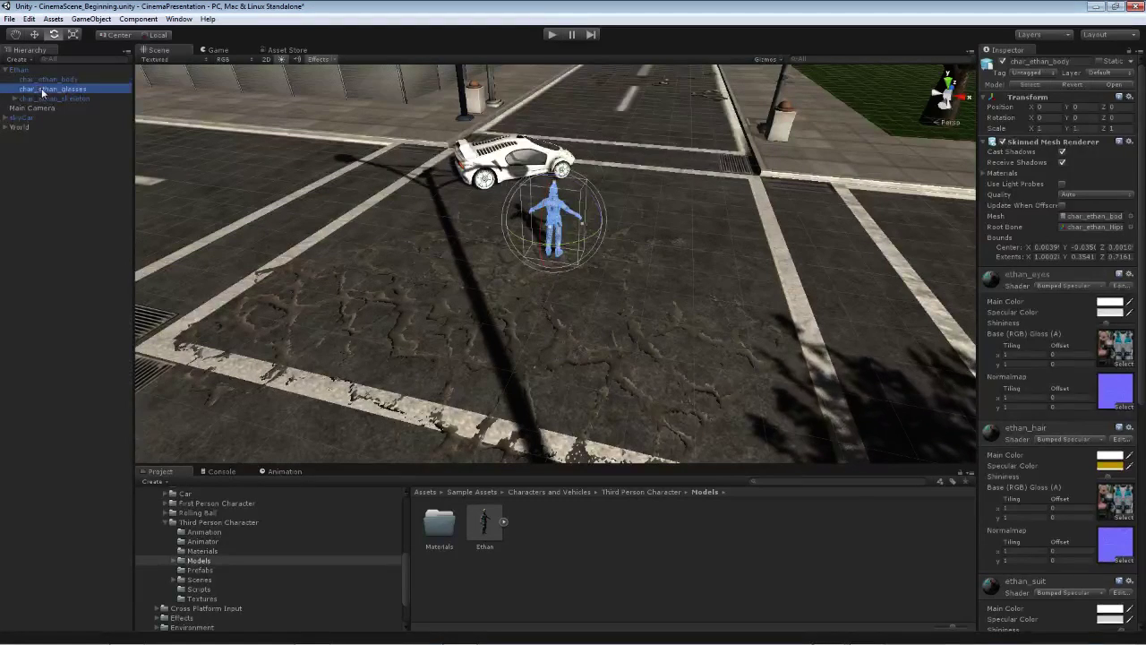
{"action": "left_click", "coordinate": [52, 99]}
{"action": "left_click", "coordinate": [14, 99]}
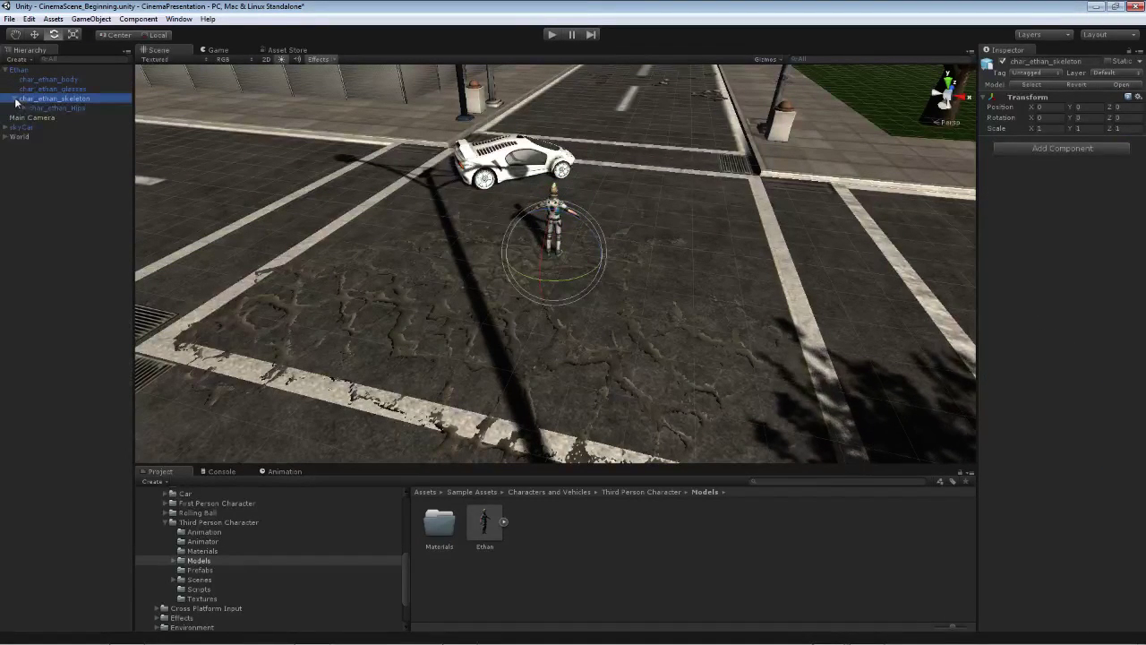
{"action": "left_click", "coordinate": [14, 99]}
{"action": "left_click", "coordinate": [6, 71]}
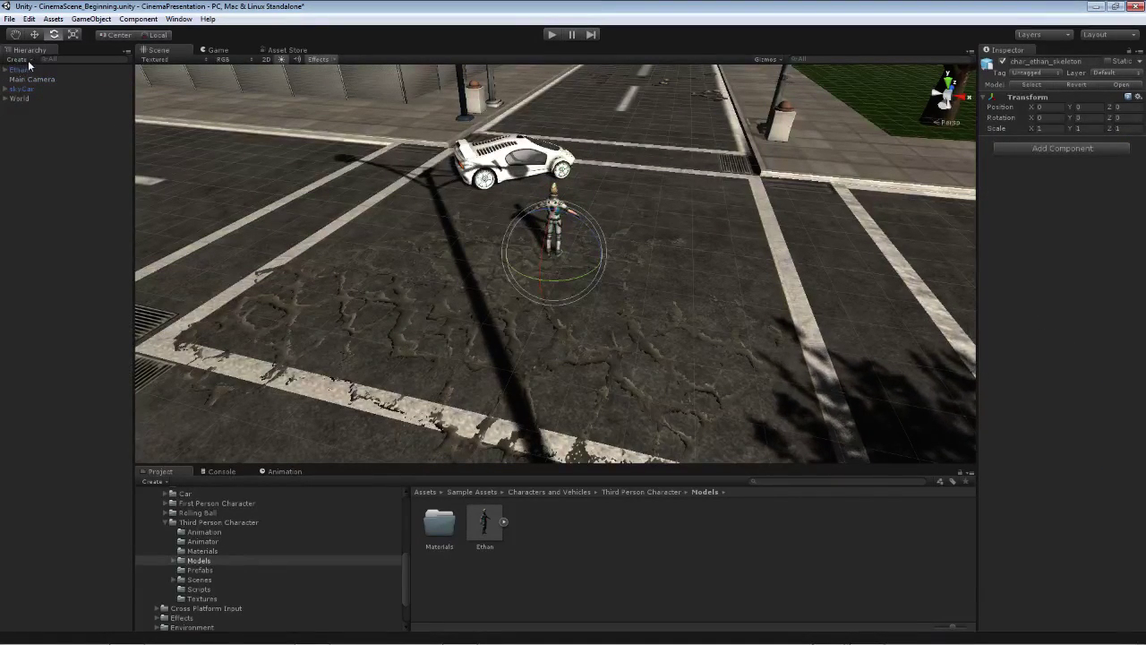
{"action": "left_click", "coordinate": [32, 69]}
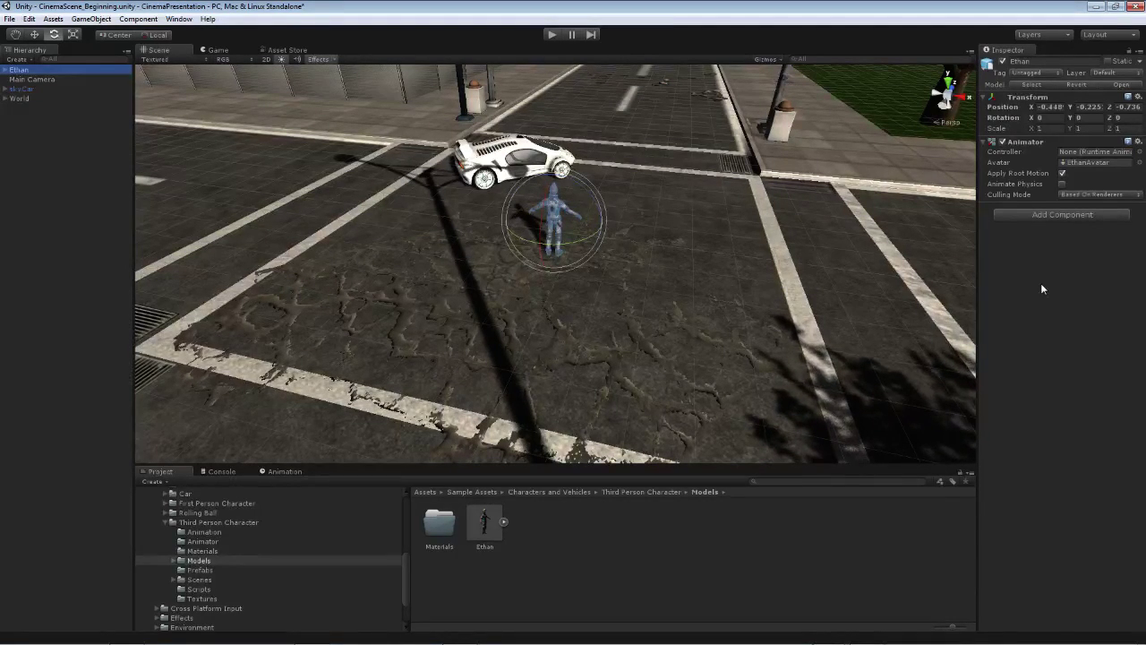
- View the Sample Assets (beta) package in the Asset Store and return to Ethan in the Scene view
{"action": "left_click", "coordinate": [179, 19]}
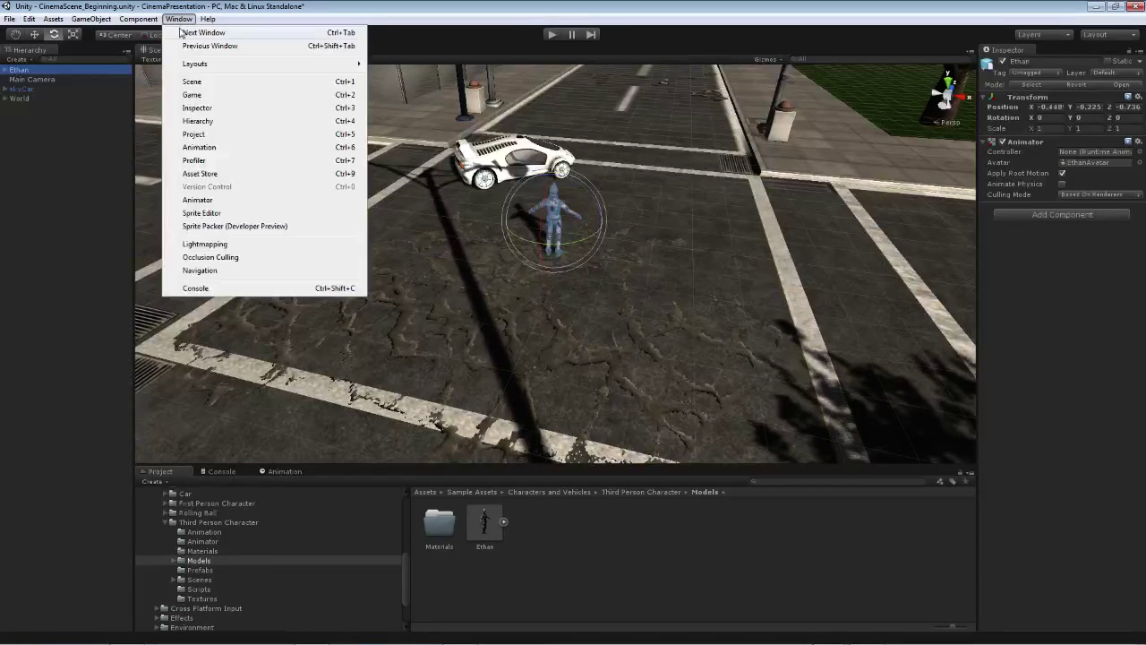
{"action": "left_click", "coordinate": [215, 173]}
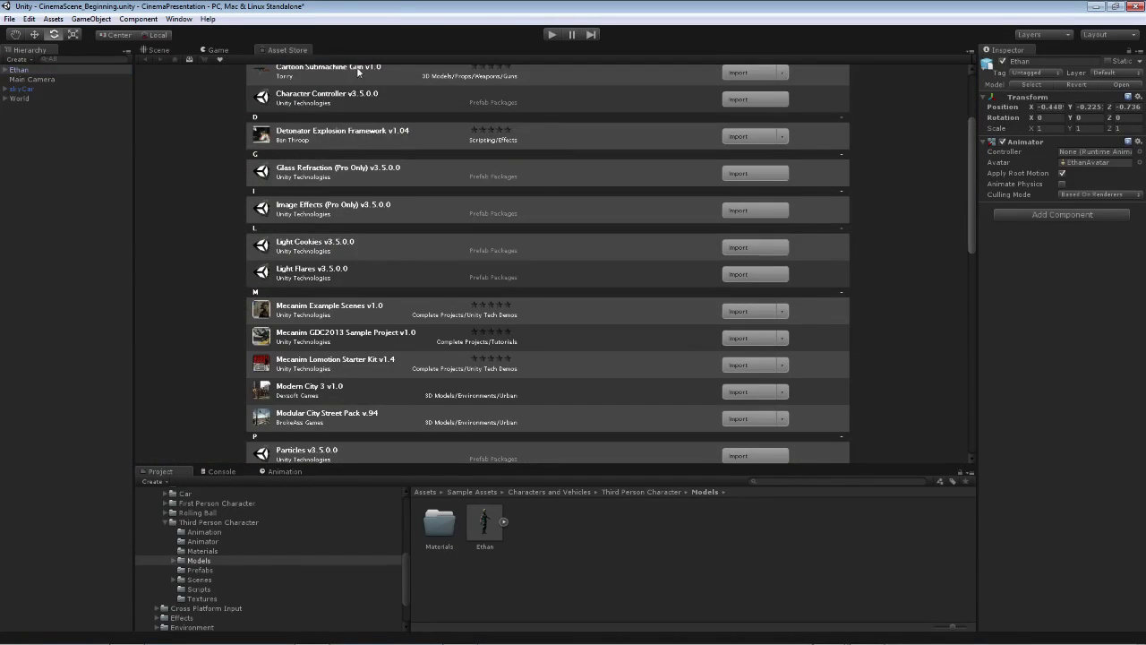
{"action": "left_click", "coordinate": [190, 60]}
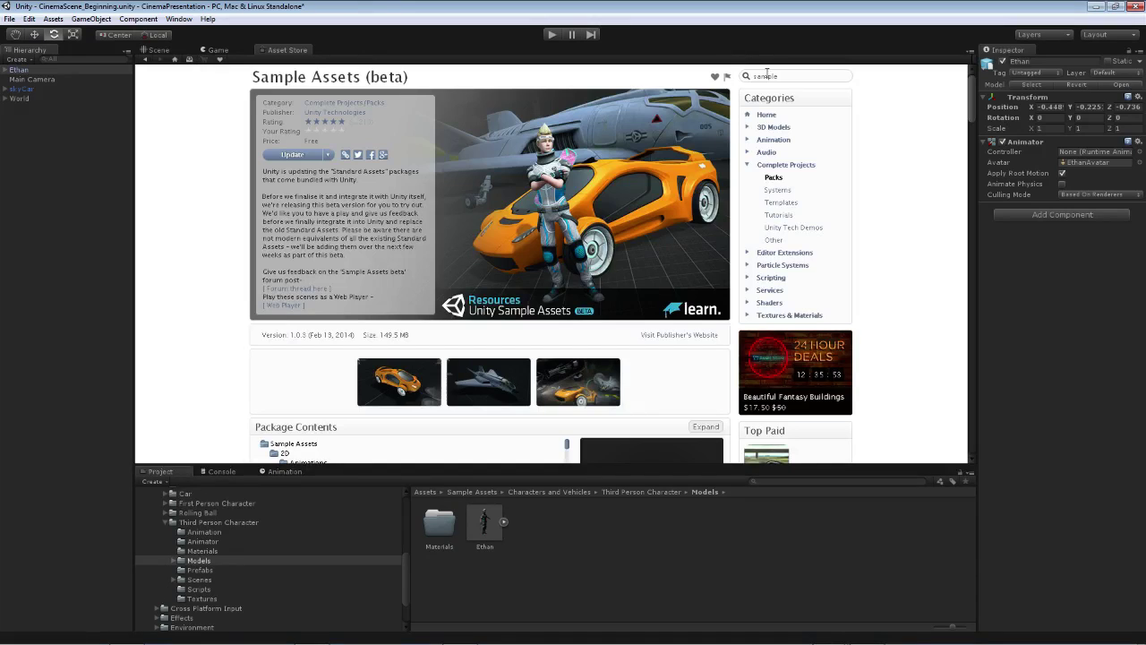
{"action": "left_click", "coordinate": [159, 50]}
{"action": "right_click_drag", "start_coordinate": [293, 279], "coordinate": [331, 248]}
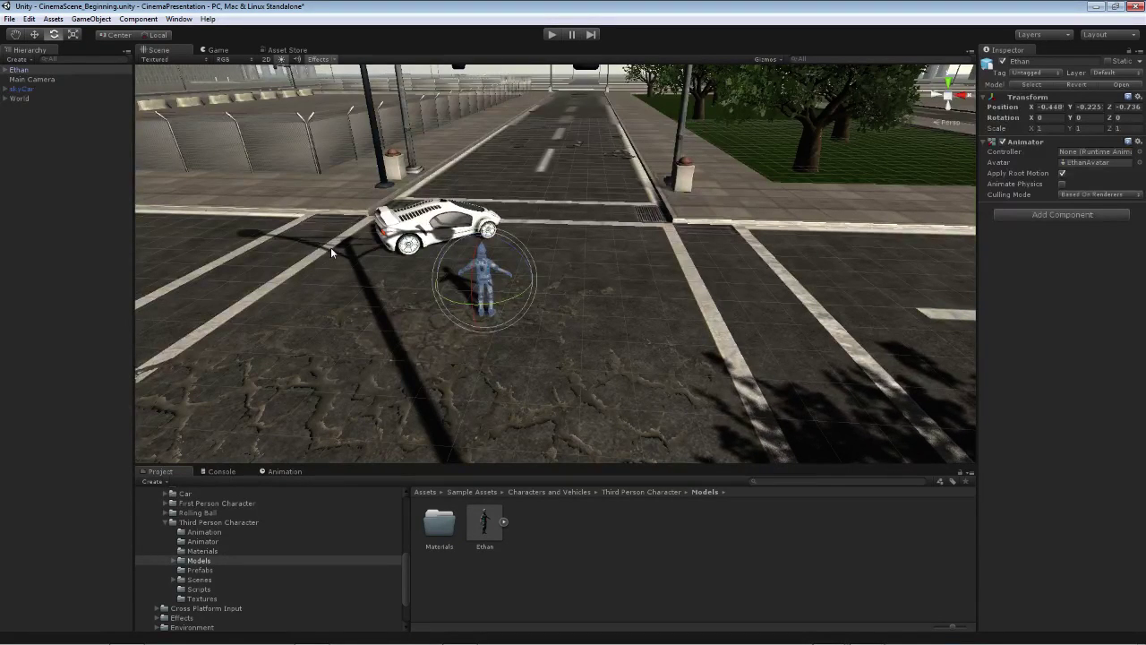
- Check the Rig import settings of the Ethan model and reselect the Ethan character in the scene
{"action": "left_click", "coordinate": [490, 529]}
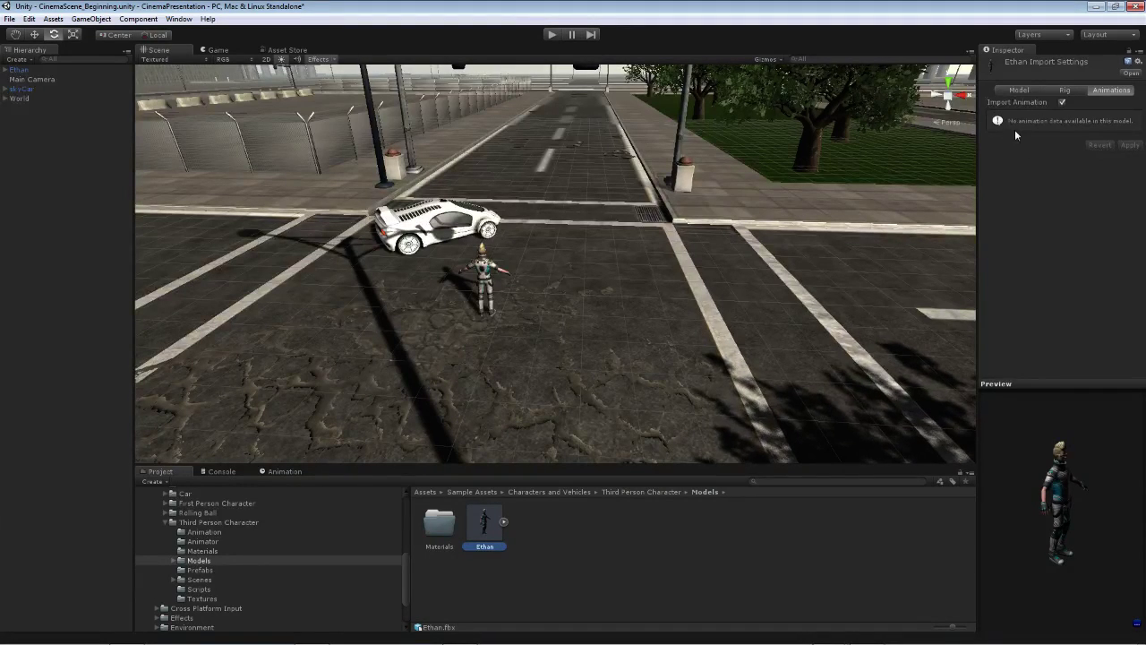
{"action": "left_click", "coordinate": [1064, 92]}
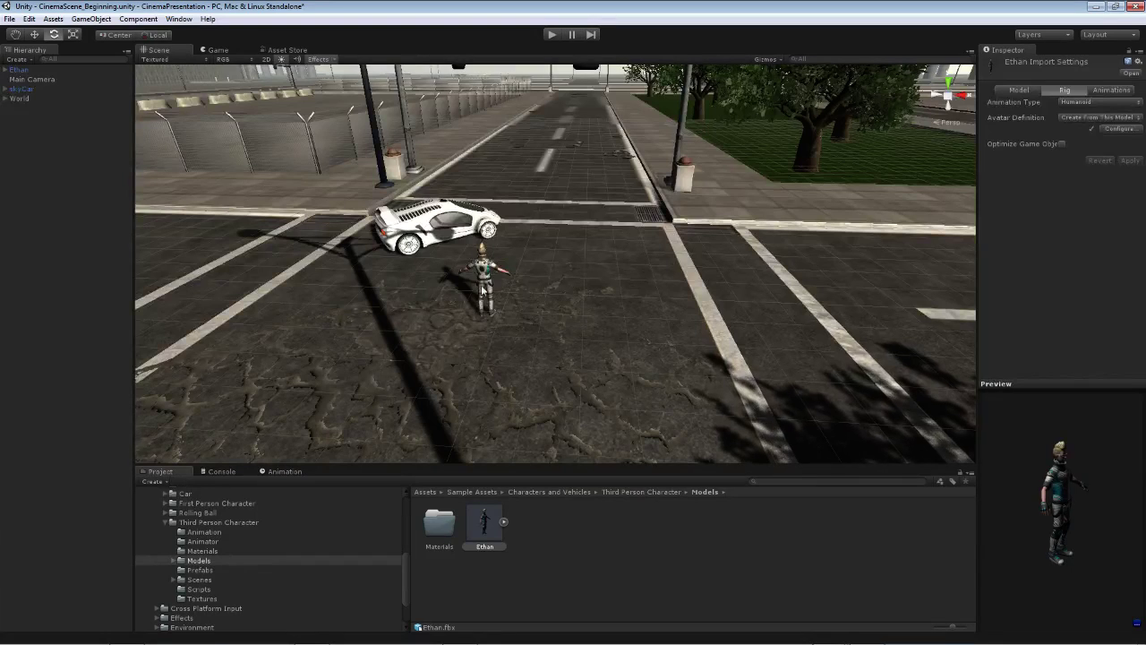
{"action": "left_click", "coordinate": [482, 280]}
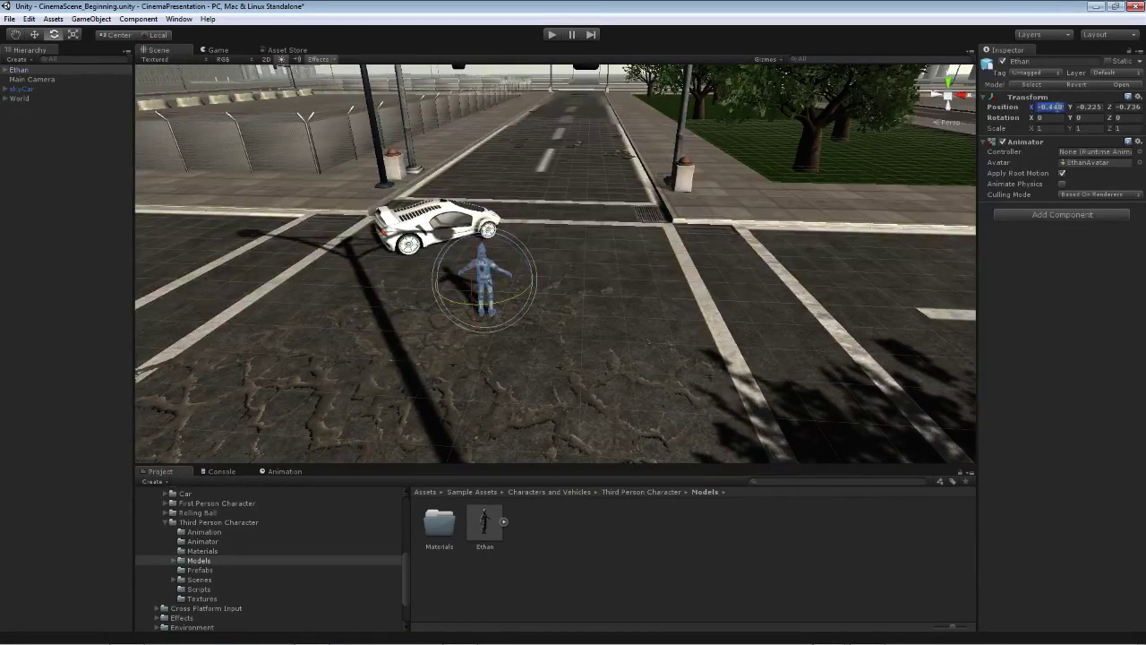
- Set Ethan's position to X -0.5 and Z -2.3
{"action": "left_click", "coordinate": [1055, 106]}
{"action": "type", "text": "-.5"}
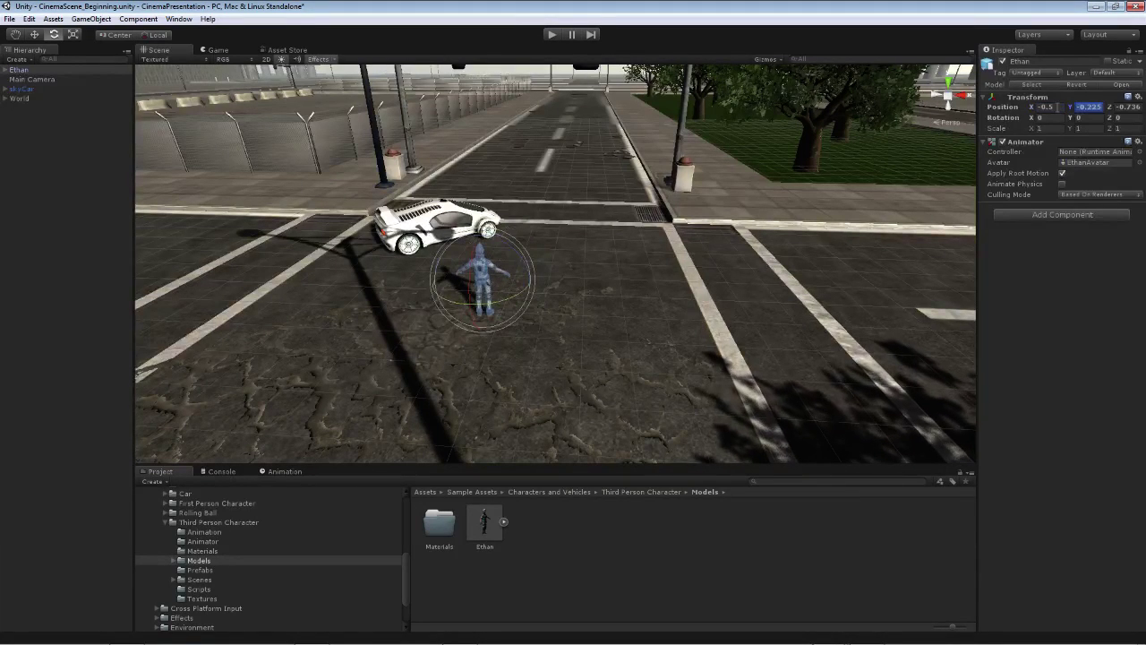
{"action": "key", "text": "Tab"}
{"action": "key", "text": "Tab"}
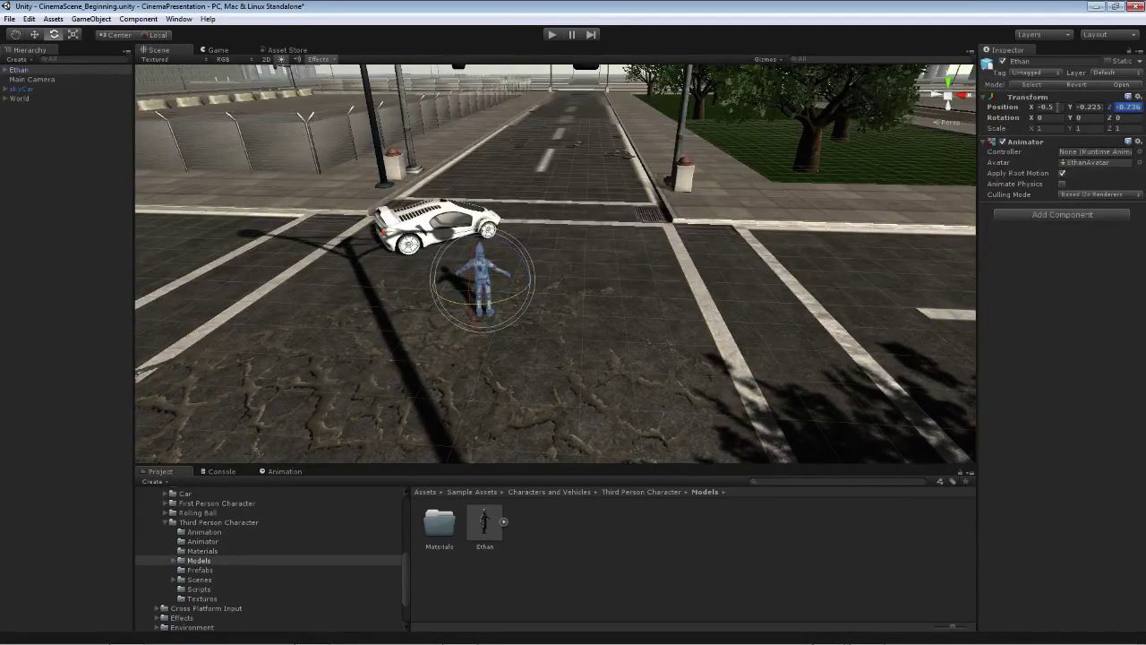
{"action": "type", "text": "-2.3"}
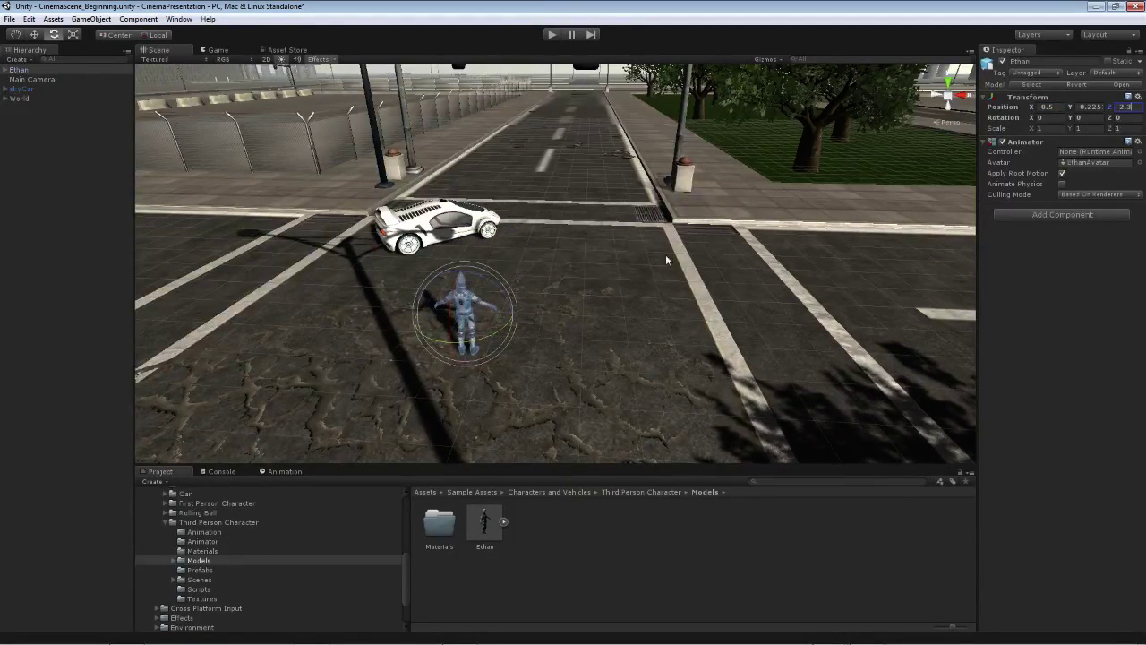
- Set Ethan's Y rotation to 166 and check the framing in the Game view before returning to the Scene view
{"action": "left_click", "coordinate": [1095, 117]}
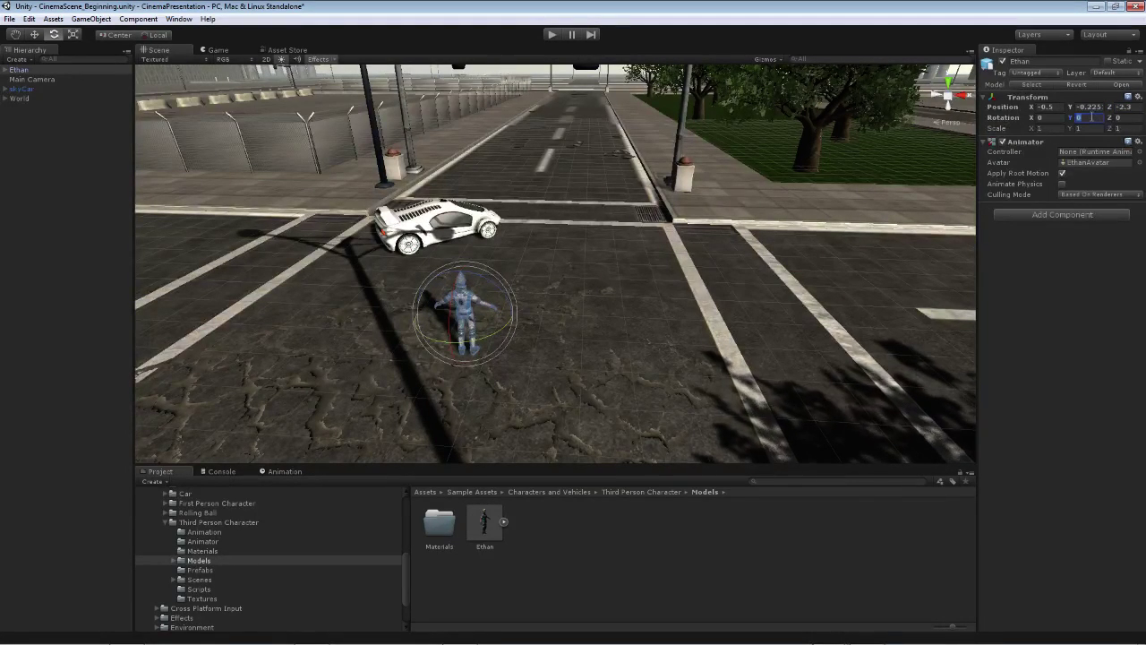
{"action": "type", "text": "166"}
{"action": "key", "text": "Return"}
{"action": "left_click", "coordinate": [217, 50]}
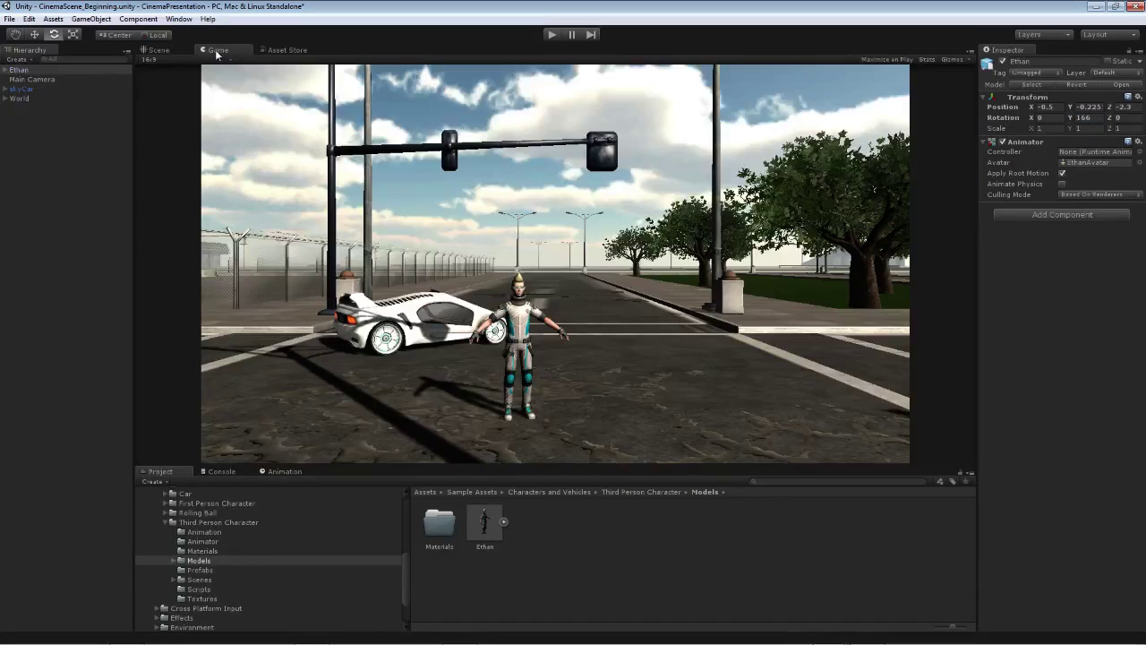
{"action": "left_click", "coordinate": [159, 50]}
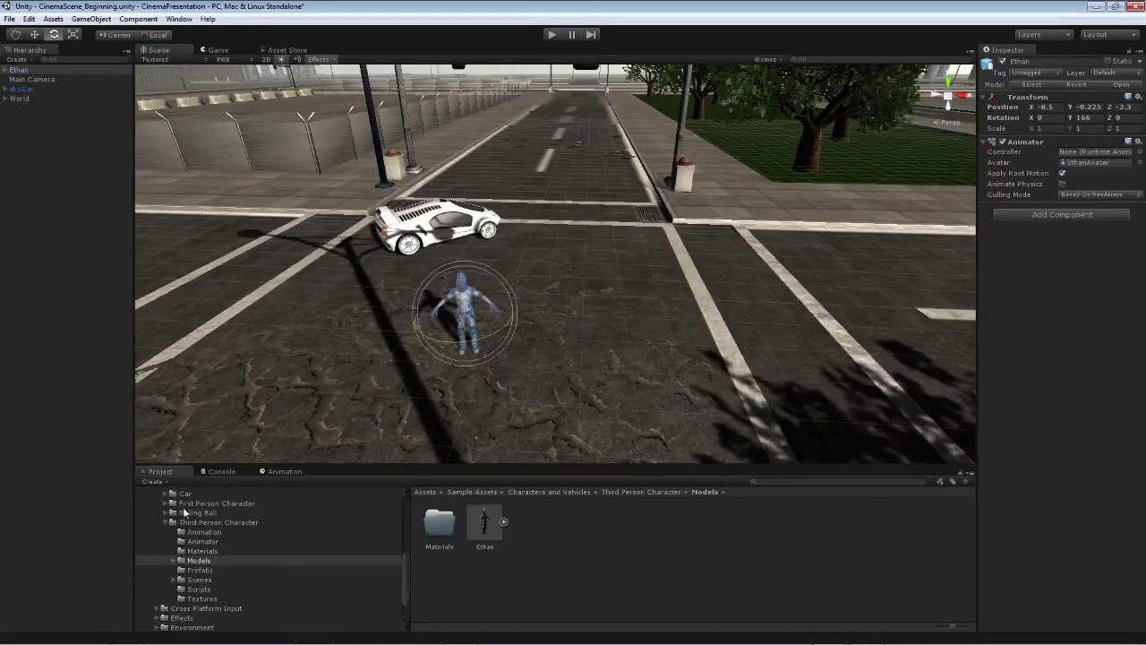
- Show the root Assets folder and look at the Culling Mode options of Ethan's Animator component without changing them
{"action": "scroll", "coordinate": [179, 528], "scroll_direction": "up", "scroll_amount": 5}
{"action": "left_click", "coordinate": [166, 548]}
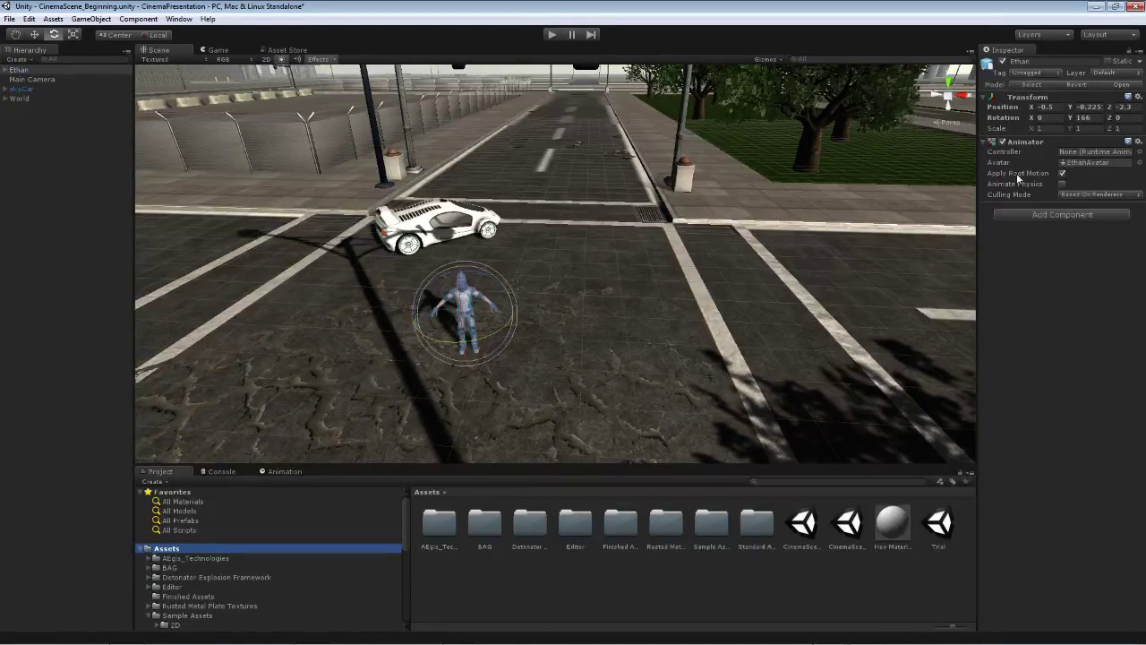
{"action": "left_click", "coordinate": [1062, 195]}
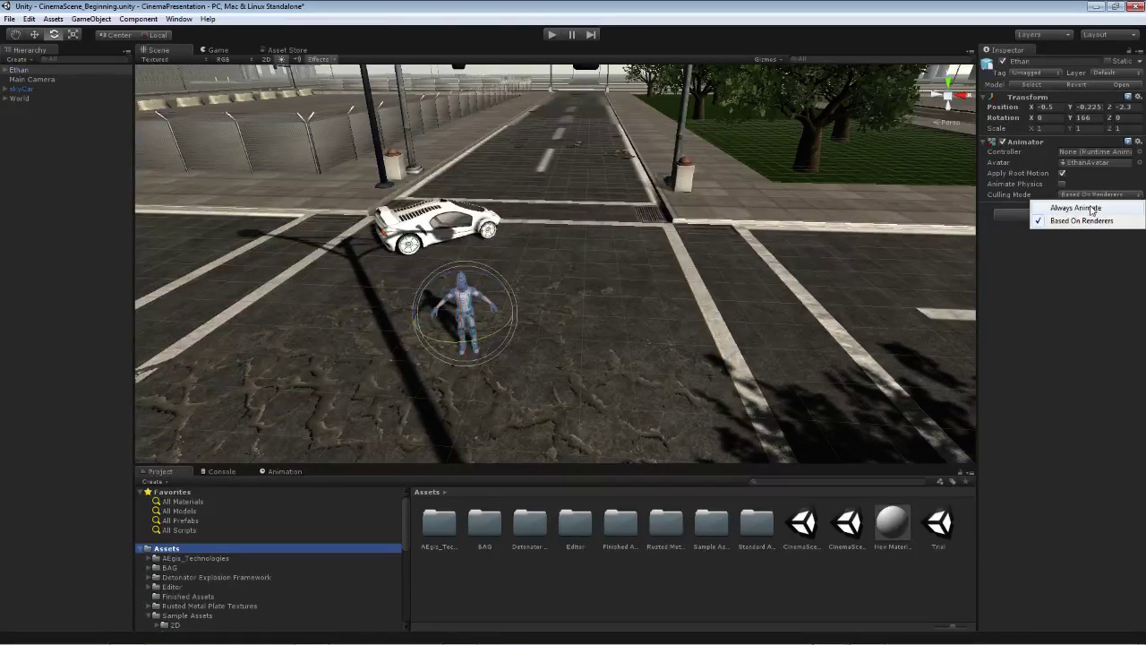
{"action": "left_click", "coordinate": [1046, 296]}
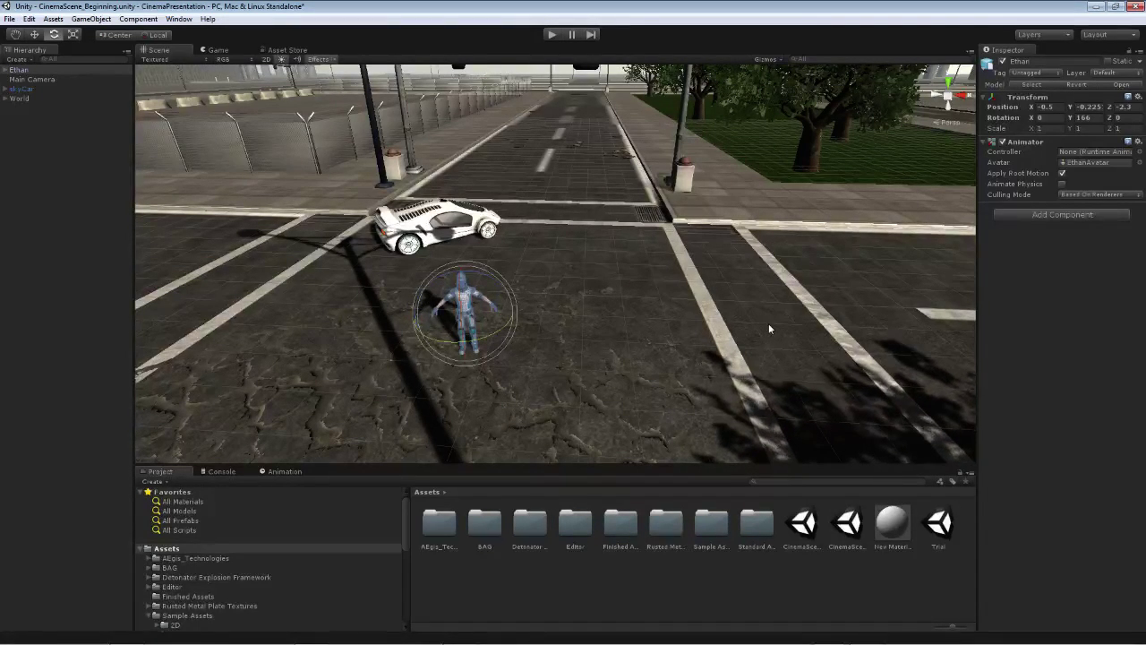
- Create an Animator Controller named EthansController in the root Assets folder
{"action": "left_click", "coordinate": [564, 590]}
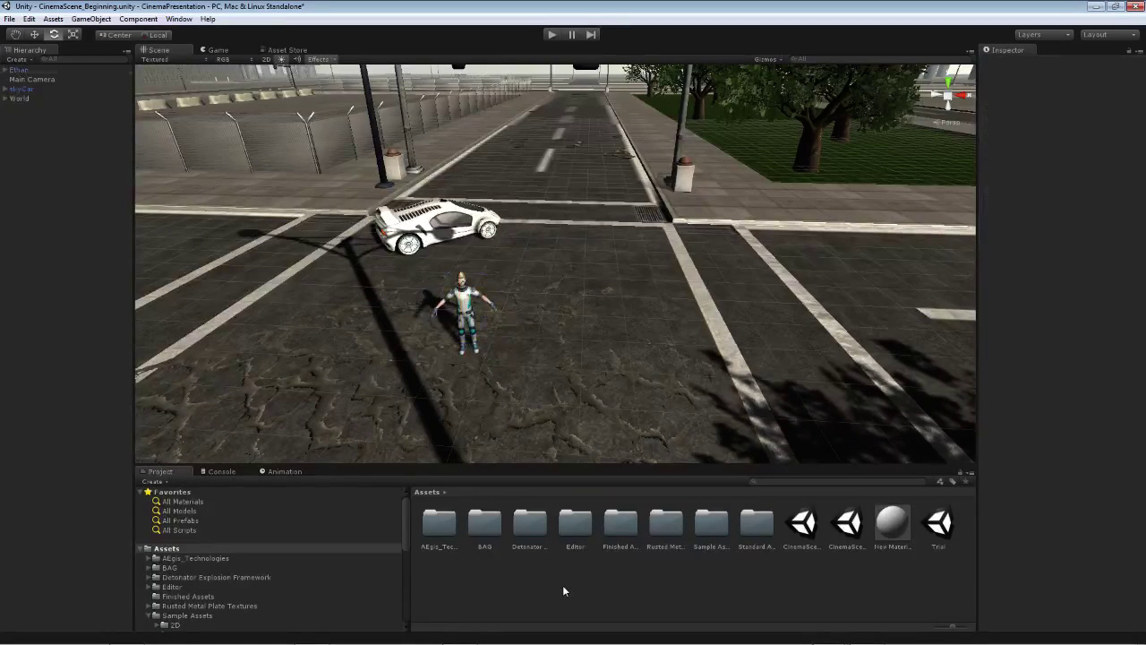
{"action": "right_click", "coordinate": [564, 585]}
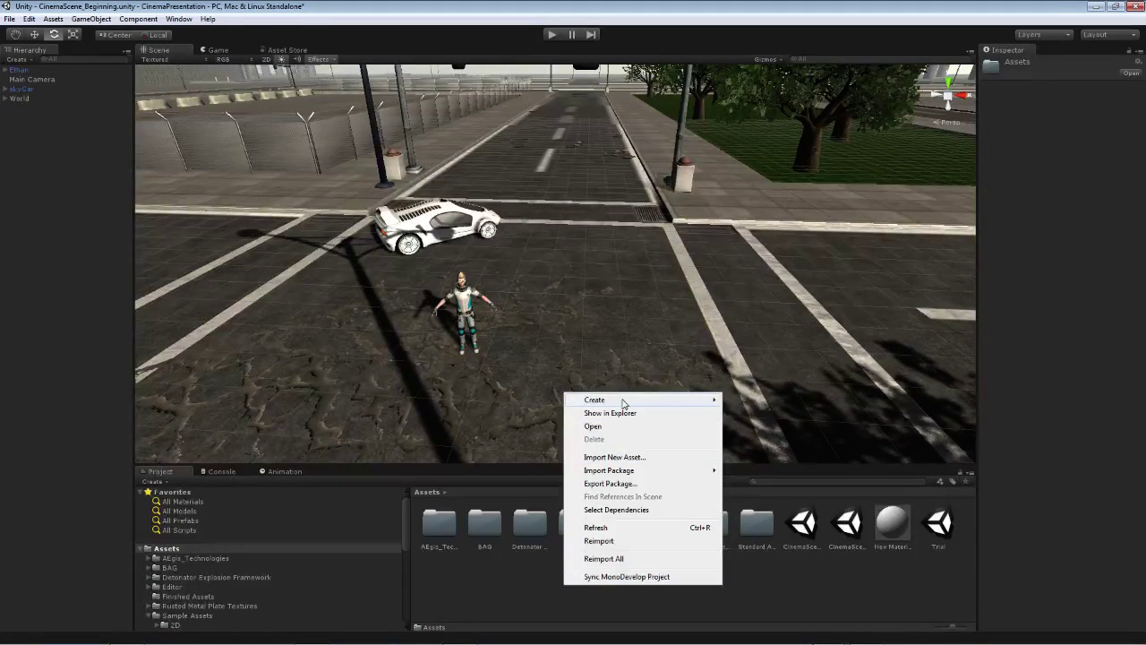
{"action": "mouse_move", "coordinate": [627, 403]}
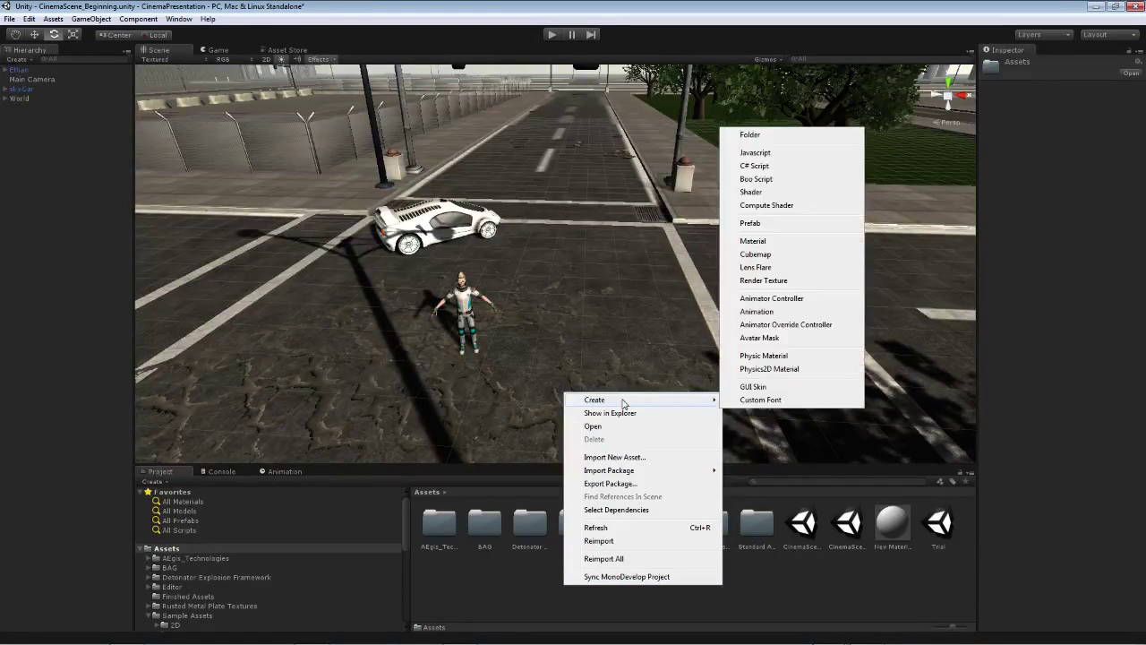
{"action": "left_click", "coordinate": [787, 303]}
{"action": "type", "text": "Ed"}
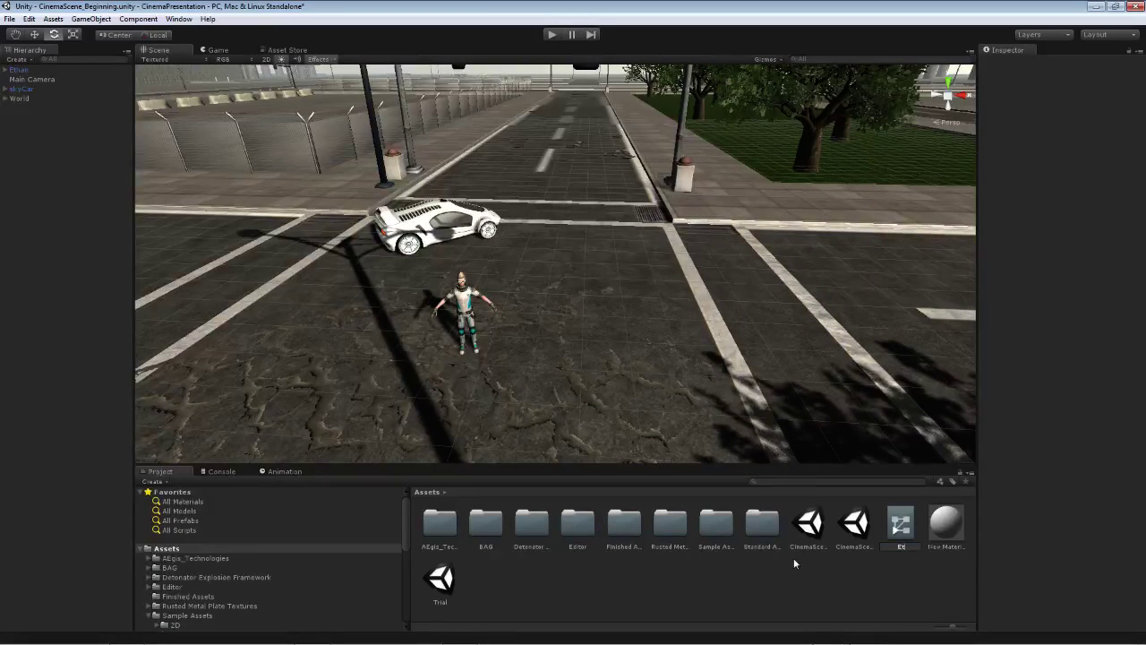
{"action": "type", "text": "hansControll"}
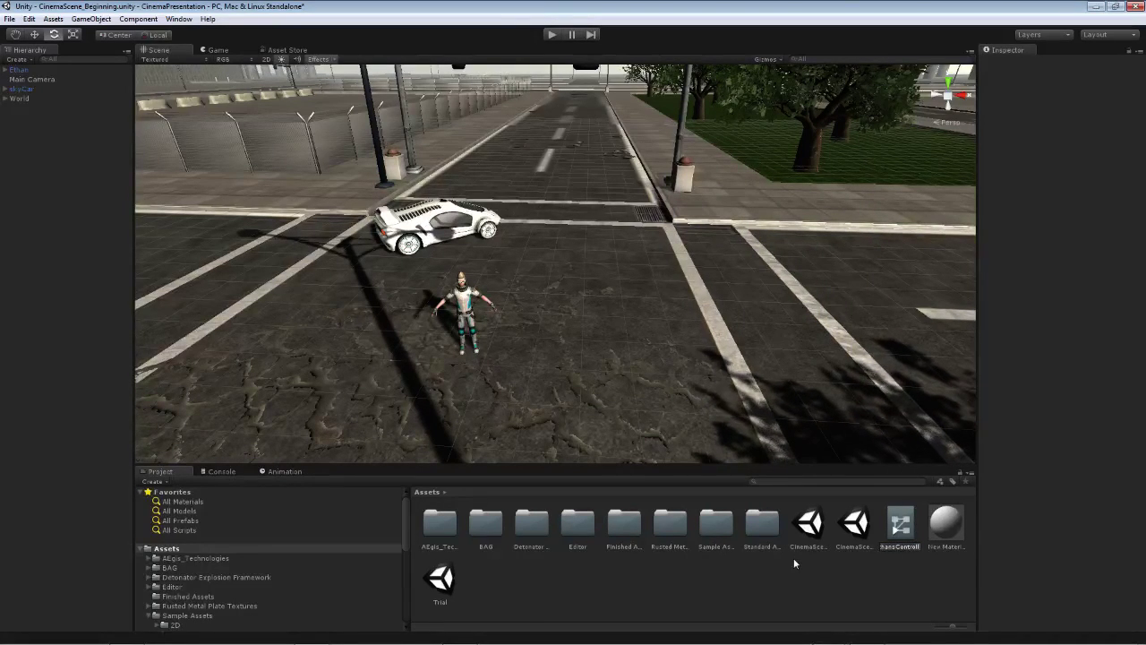
{"action": "type", "text": "er"}
{"action": "key", "text": "Return"}
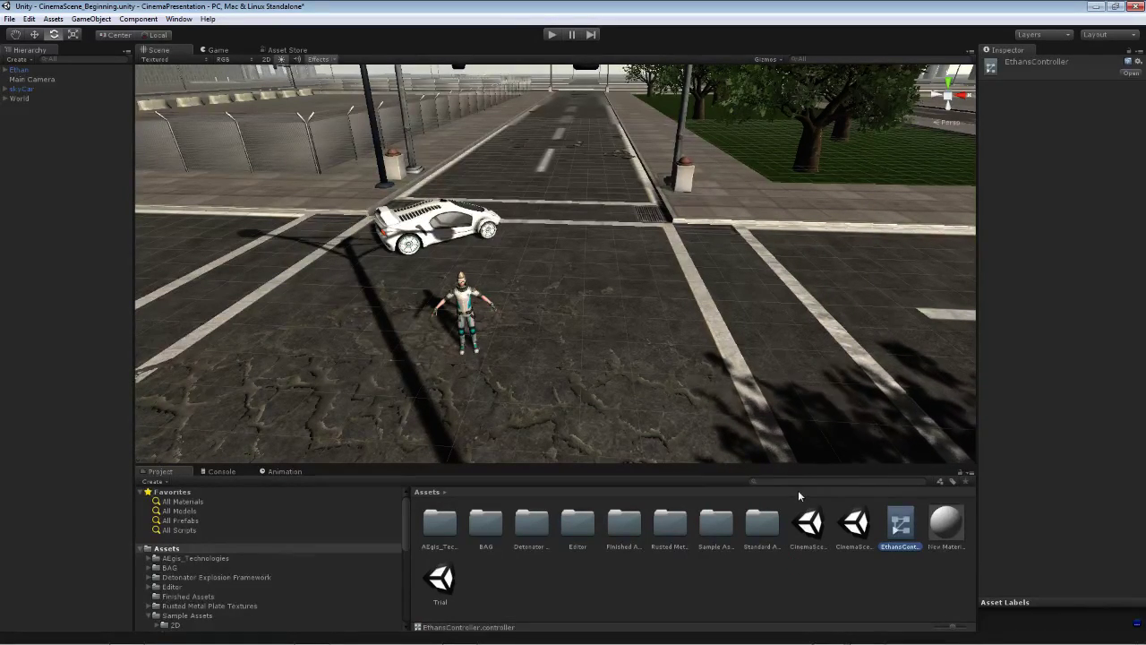
- Assign EthansController as the Controller of Ethan's Animator component and reselect Ethan
{"action": "left_click", "coordinate": [466, 304]}
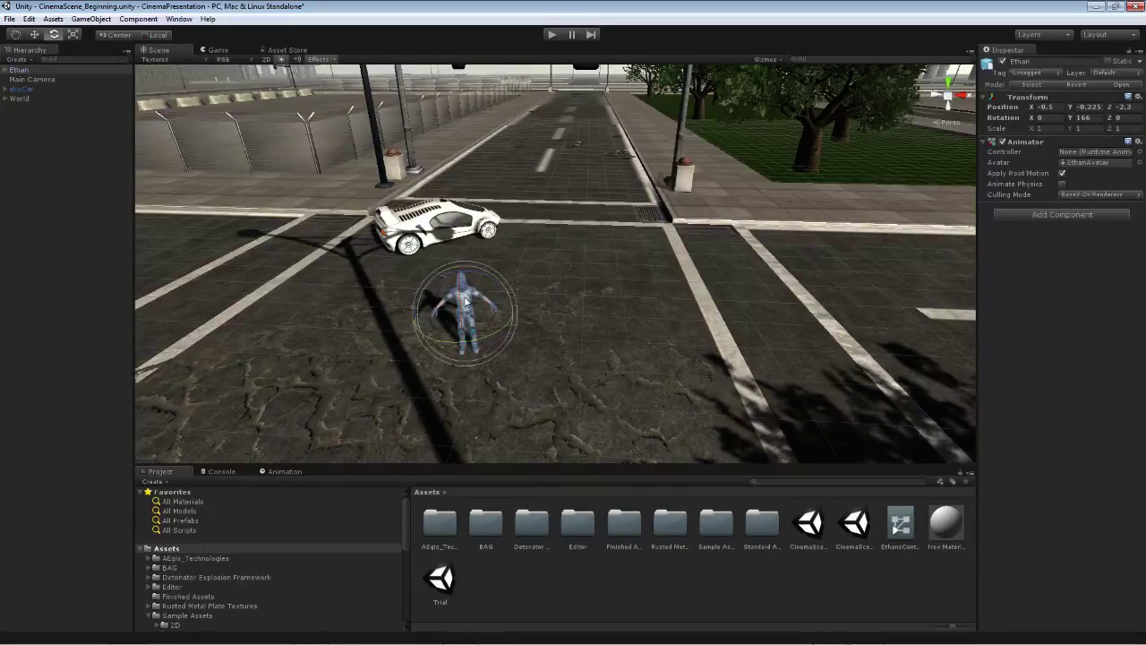
{"action": "left_click_drag", "start_coordinate": [900, 524], "coordinate": [1066, 157]}
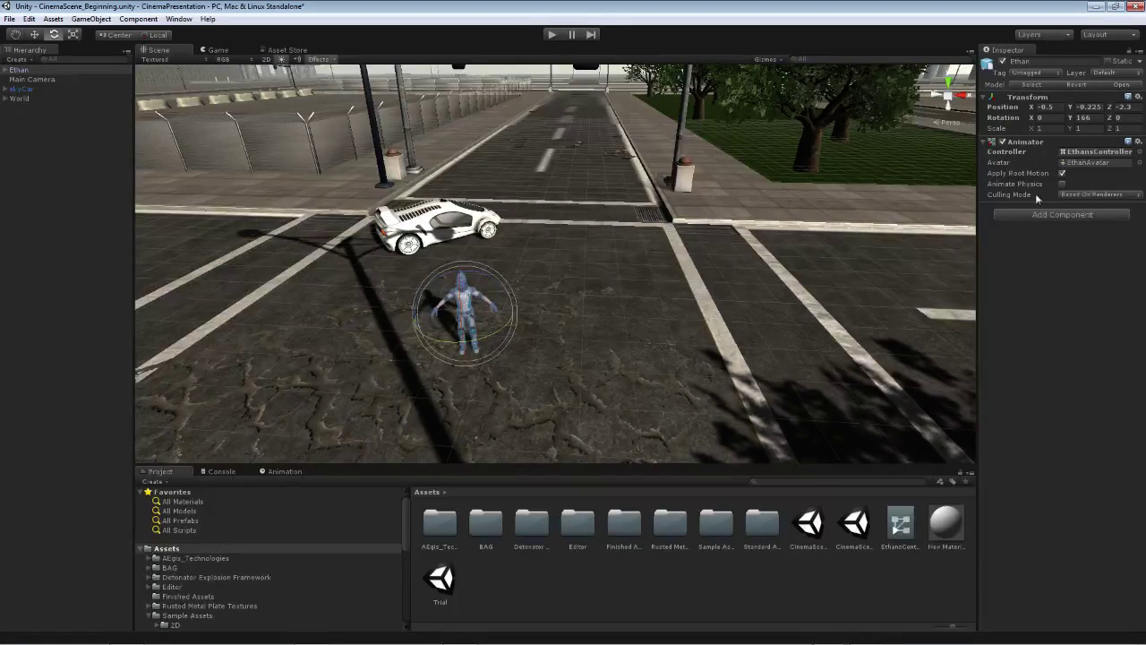
{"action": "left_click", "coordinate": [900, 524]}
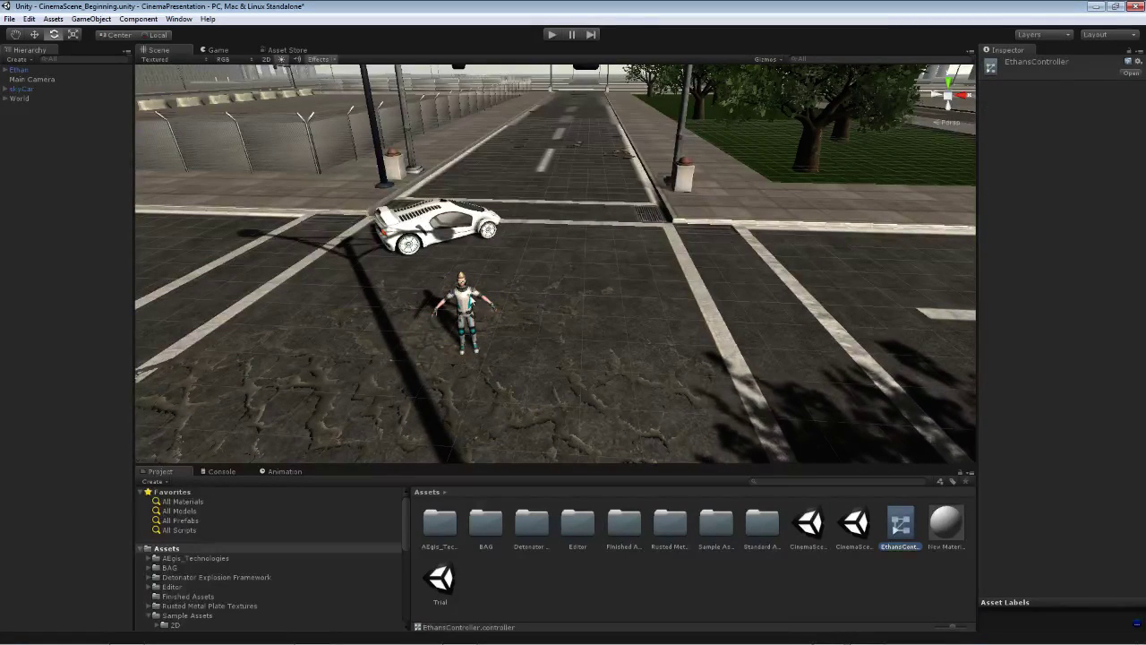
{"action": "left_click", "coordinate": [461, 309]}
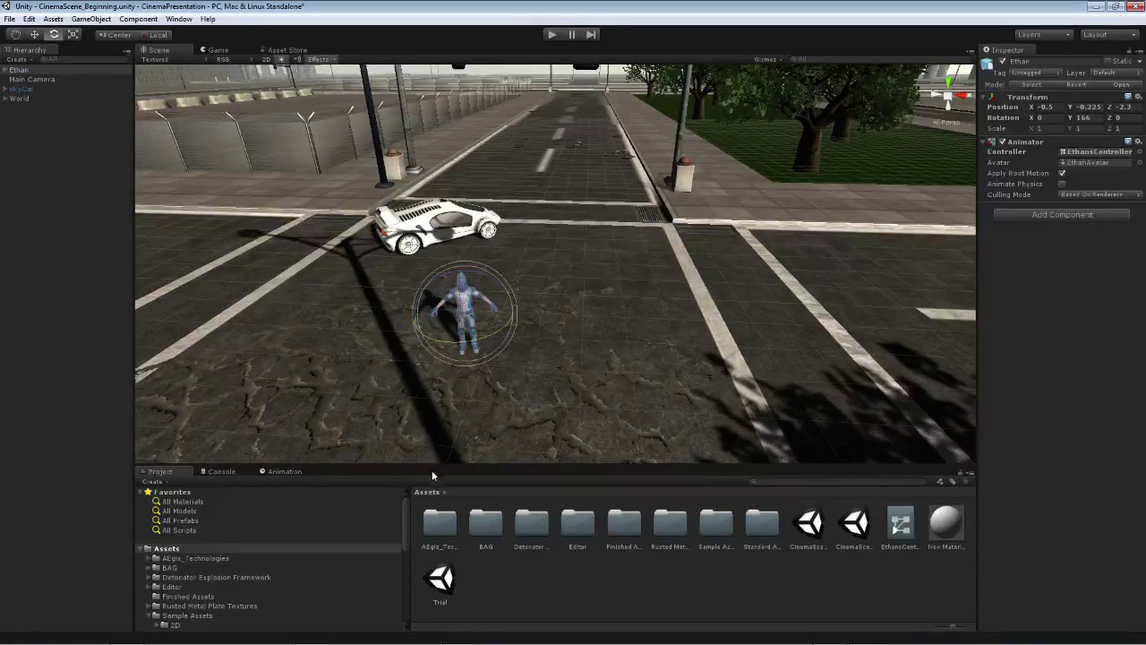
- Save the scene, examine the avatar bone mapping of the Ethan model from the Models folder, and close the avatar configuration
{"action": "scroll", "coordinate": [406, 544], "scroll_direction": "down", "scroll_amount": 5}
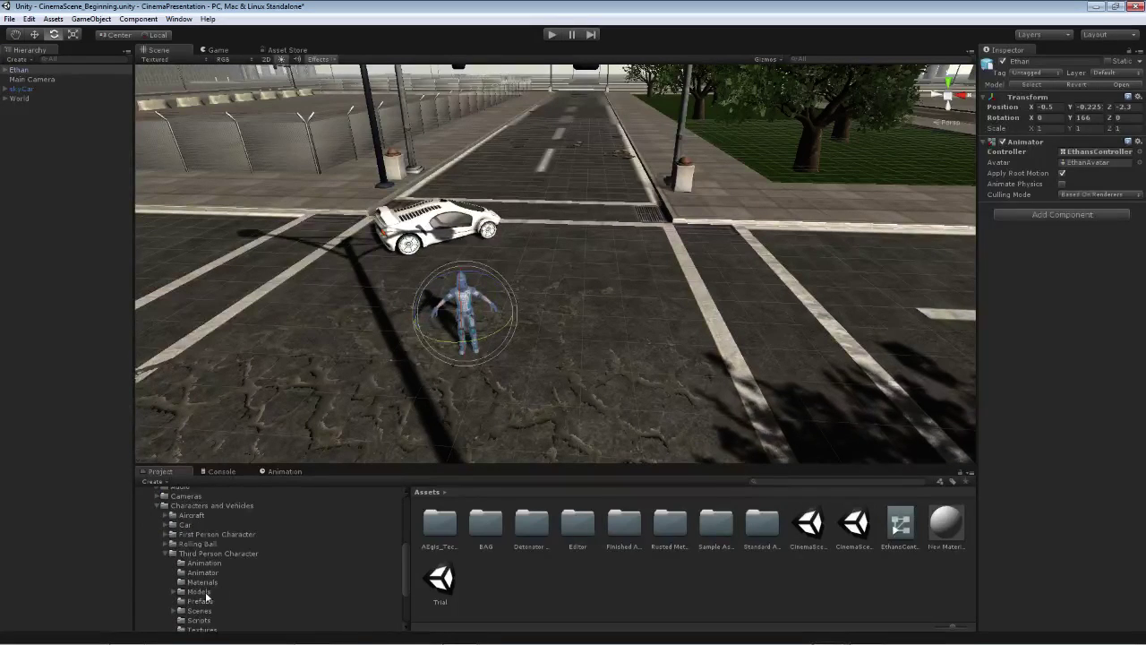
{"action": "left_click", "coordinate": [199, 592]}
{"action": "left_click", "coordinate": [485, 524]}
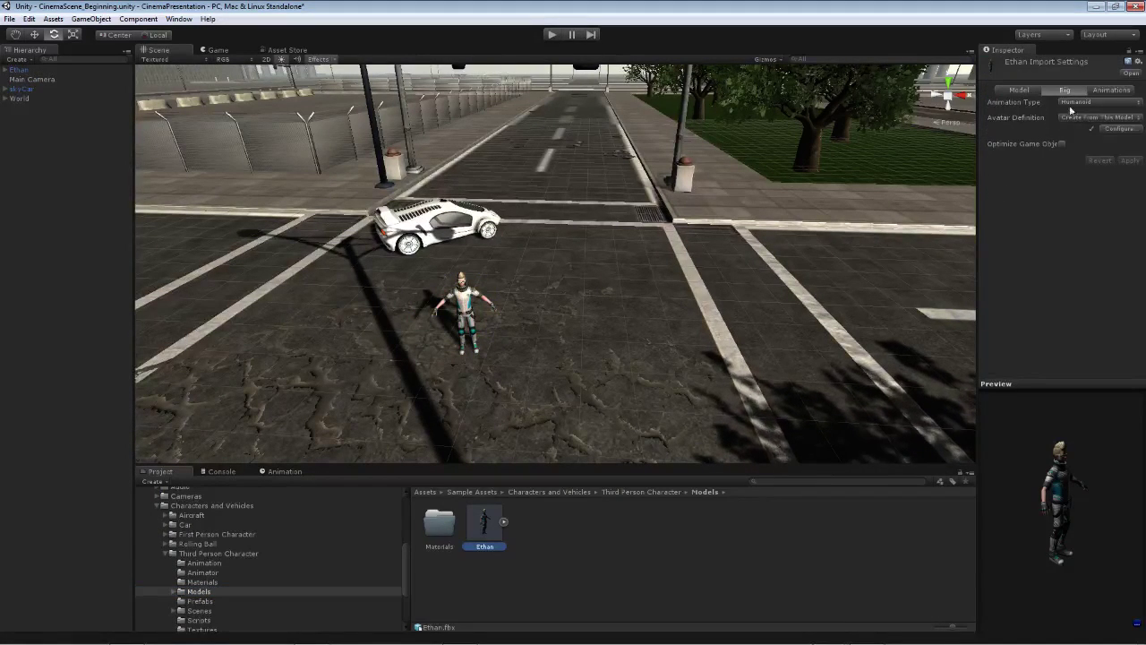
{"action": "left_click", "coordinate": [1114, 130]}
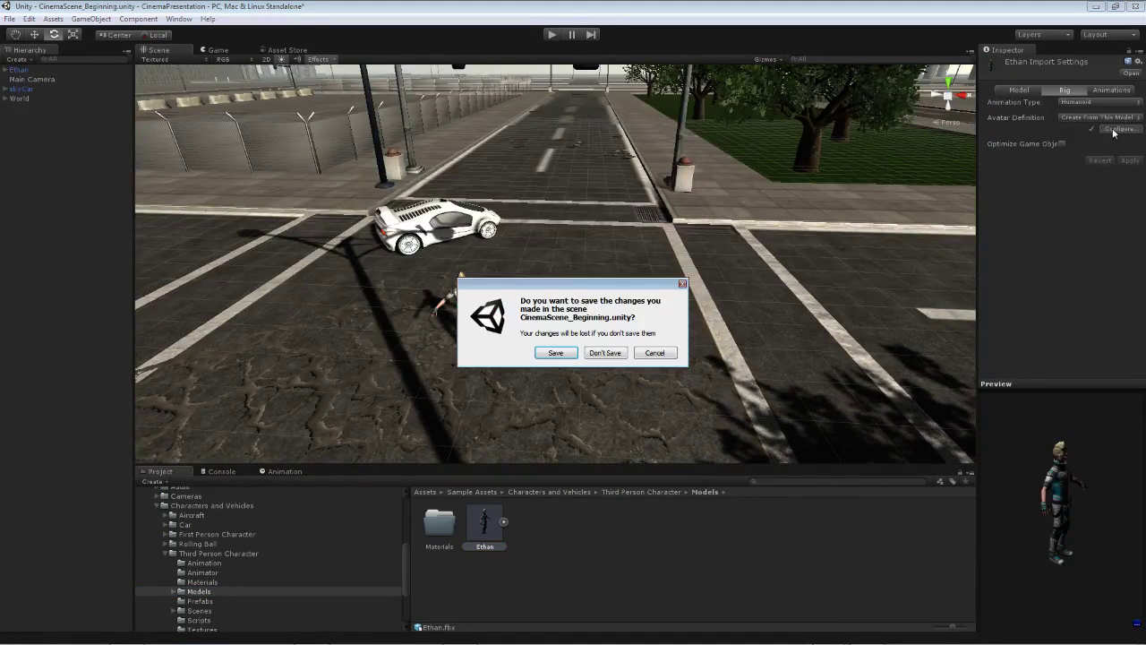
{"action": "left_click", "coordinate": [557, 353]}
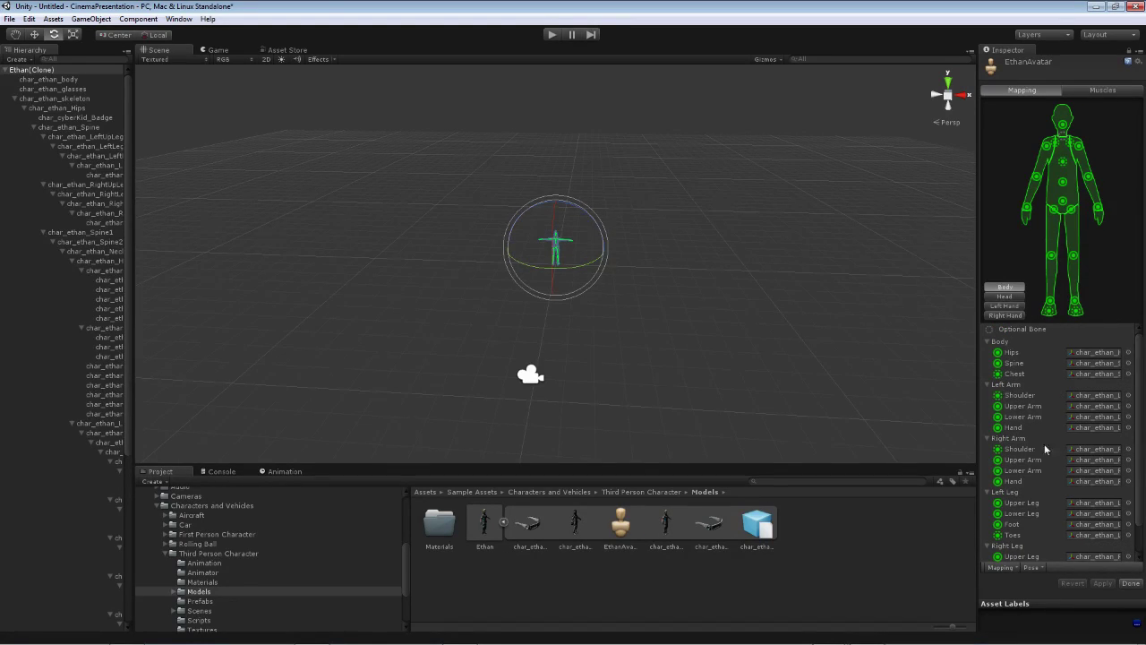
{"action": "left_click", "coordinate": [1131, 583]}
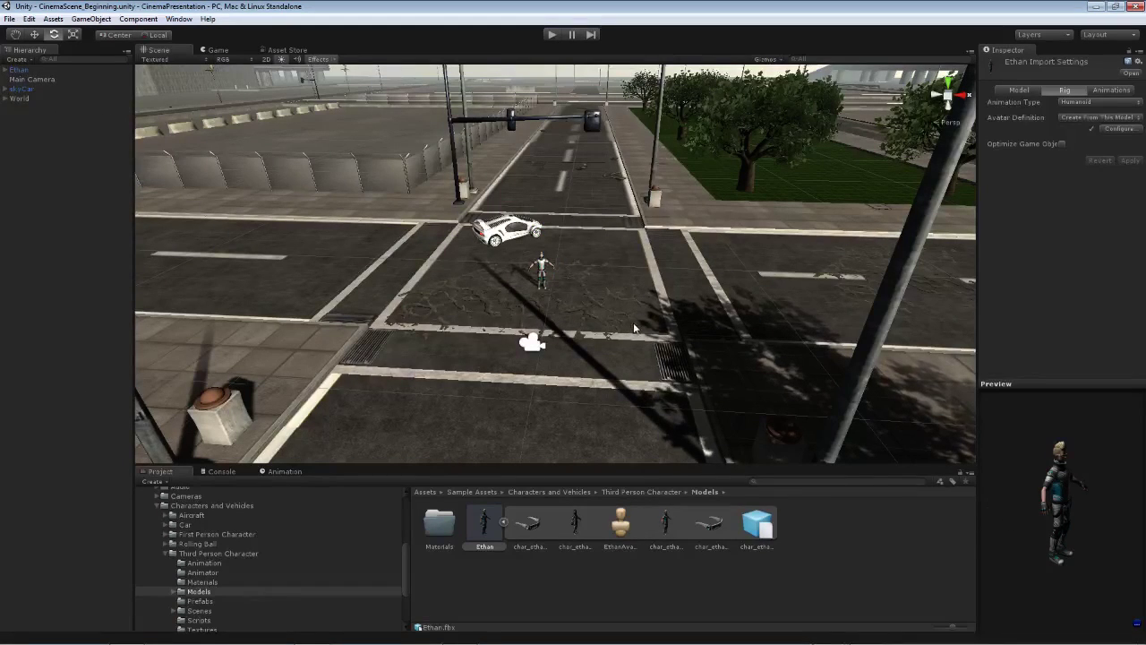
- Frame Ethan in the Scene view and open EthansController from the root Assets folder in the Animator
{"action": "left_click_drag", "start_coordinate": [404, 548], "coordinate": [408, 501]}
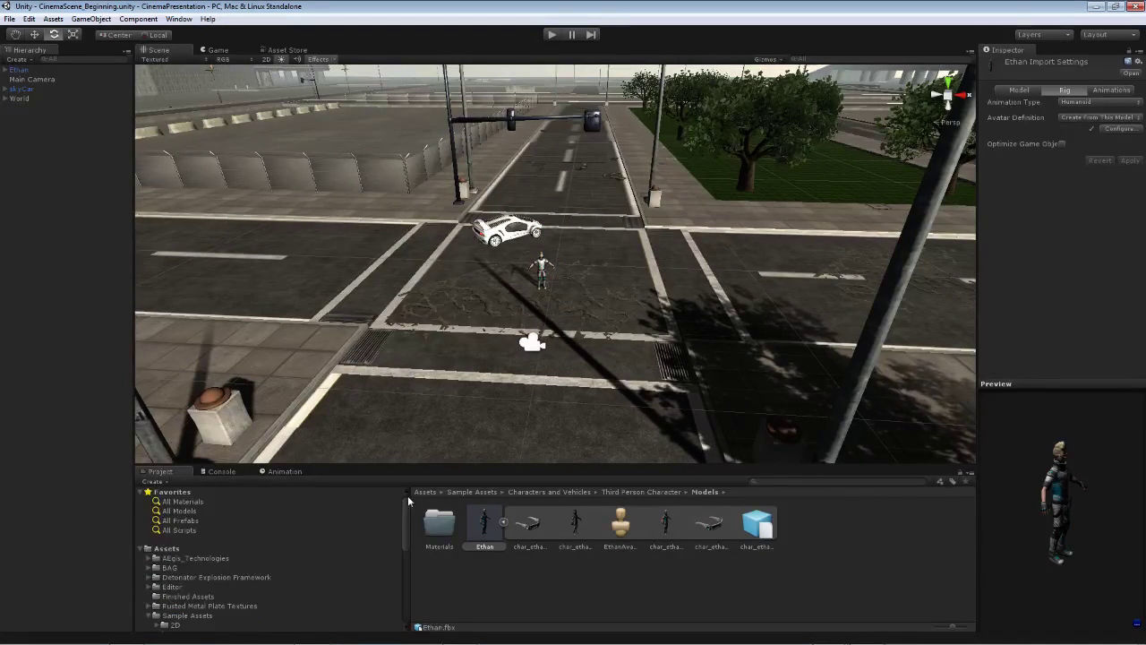
{"action": "left_click", "coordinate": [399, 548]}
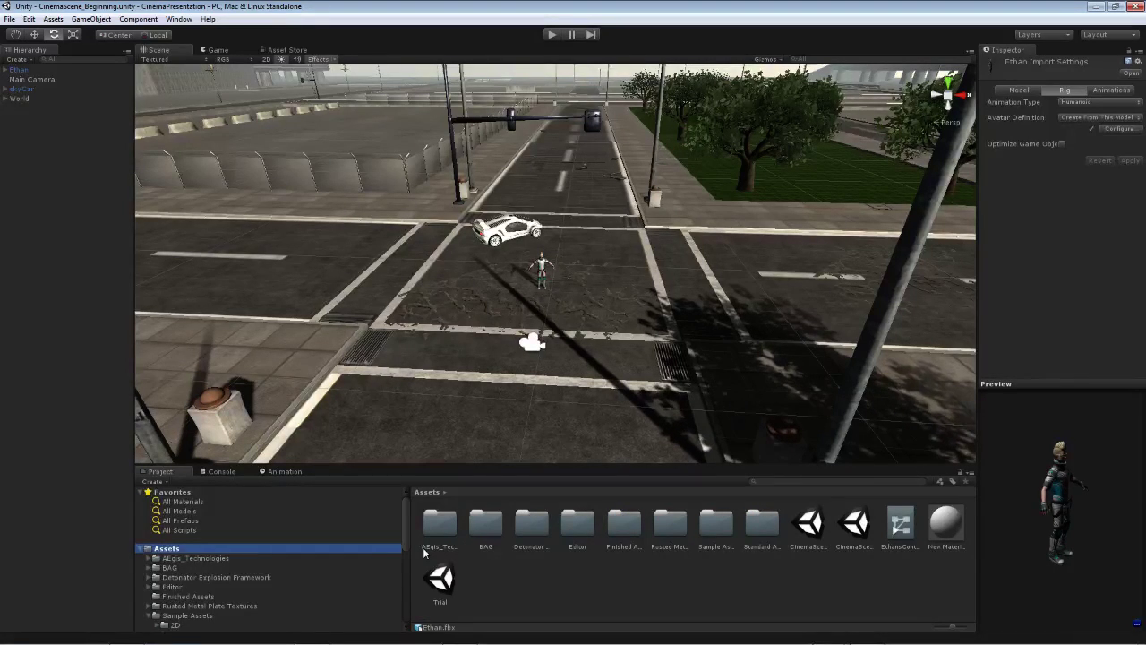
{"action": "left_click", "coordinate": [545, 270]}
{"action": "key", "text": "f"}
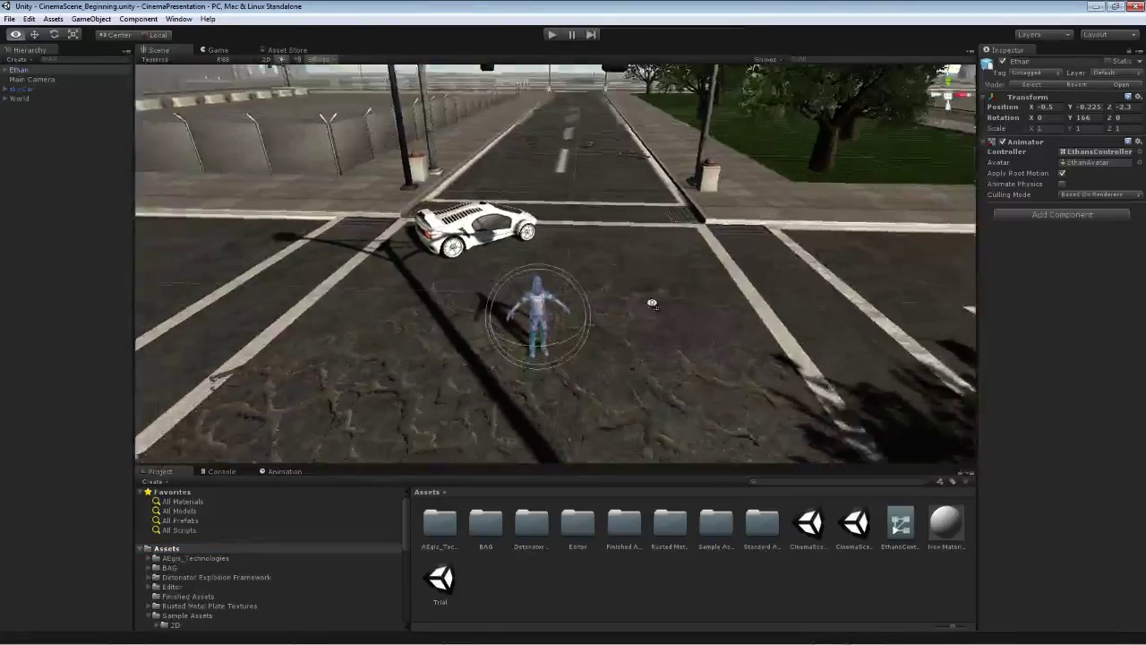
{"action": "left_click_drag", "start_coordinate": [652, 305], "coordinate": [654, 324], "text": "alt"}
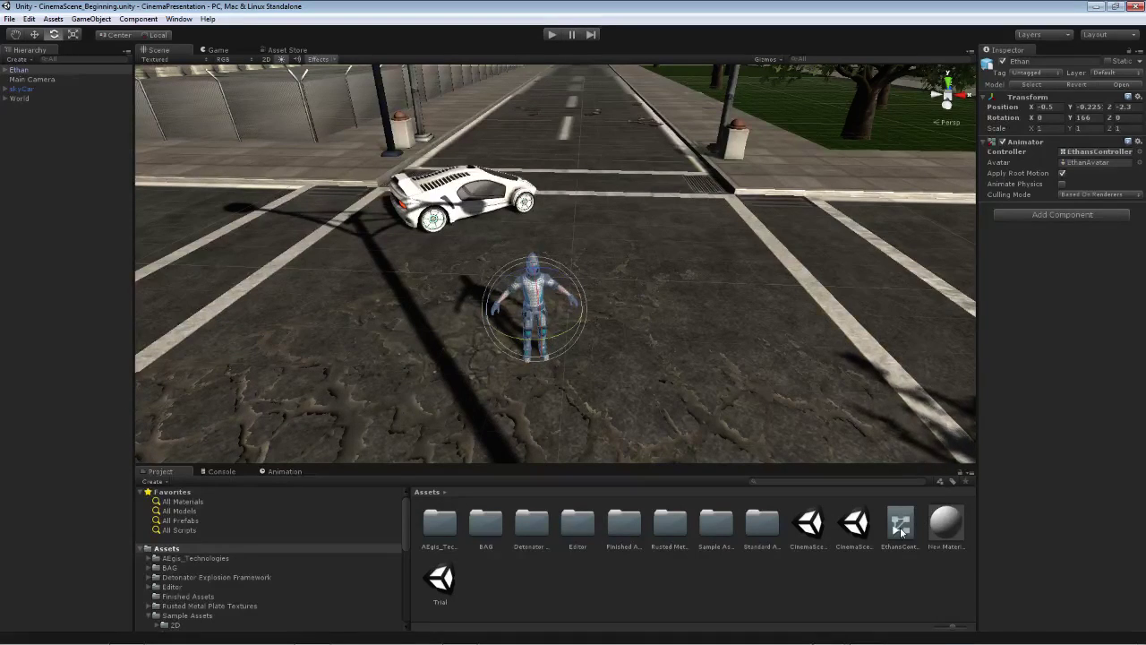
{"action": "double_click", "coordinate": [901, 530]}
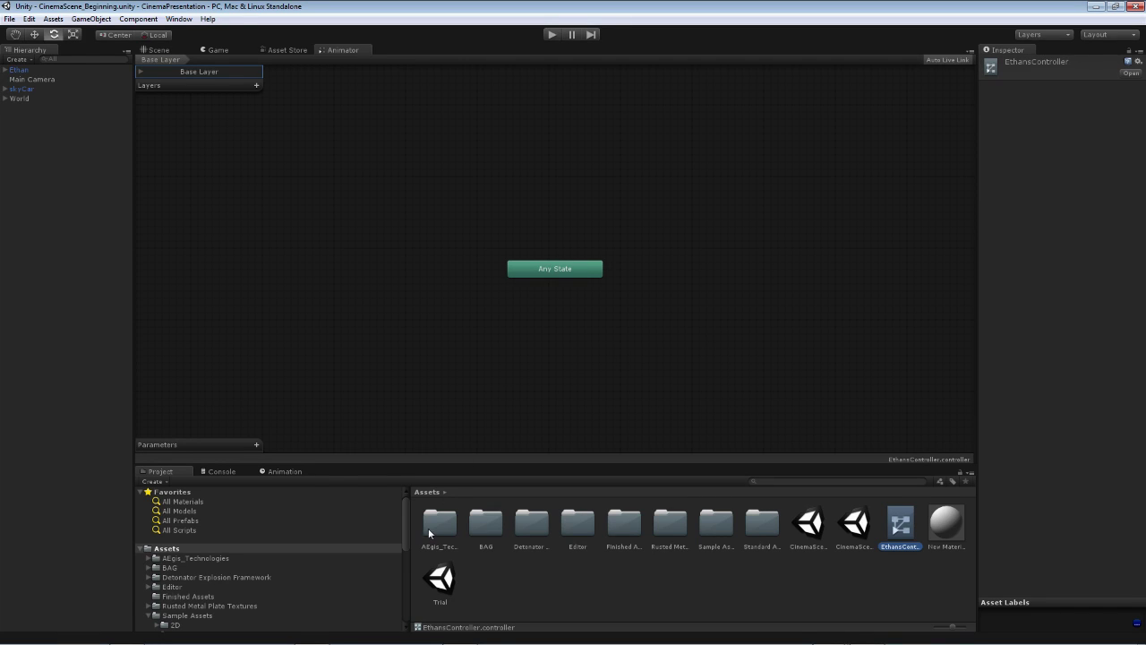
- Add the Walk clip from the Third Person Character Animation folder as a state above Any State in EthansController
{"action": "scroll", "coordinate": [405, 533], "scroll_direction": "down", "scroll_amount": 5}
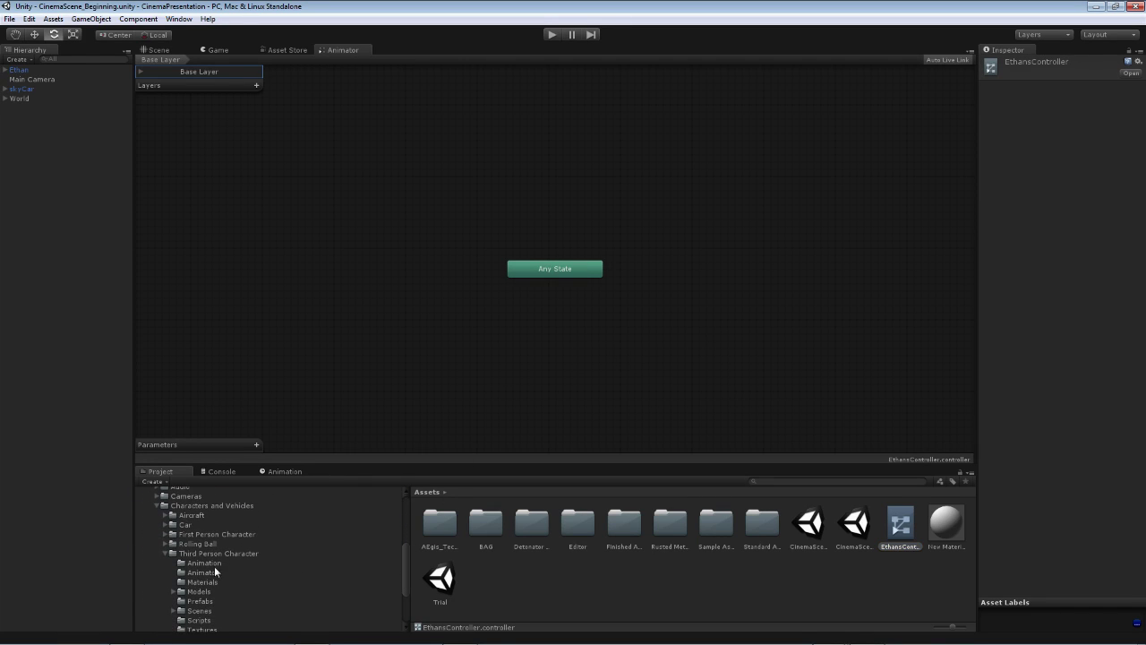
{"action": "left_click", "coordinate": [213, 565]}
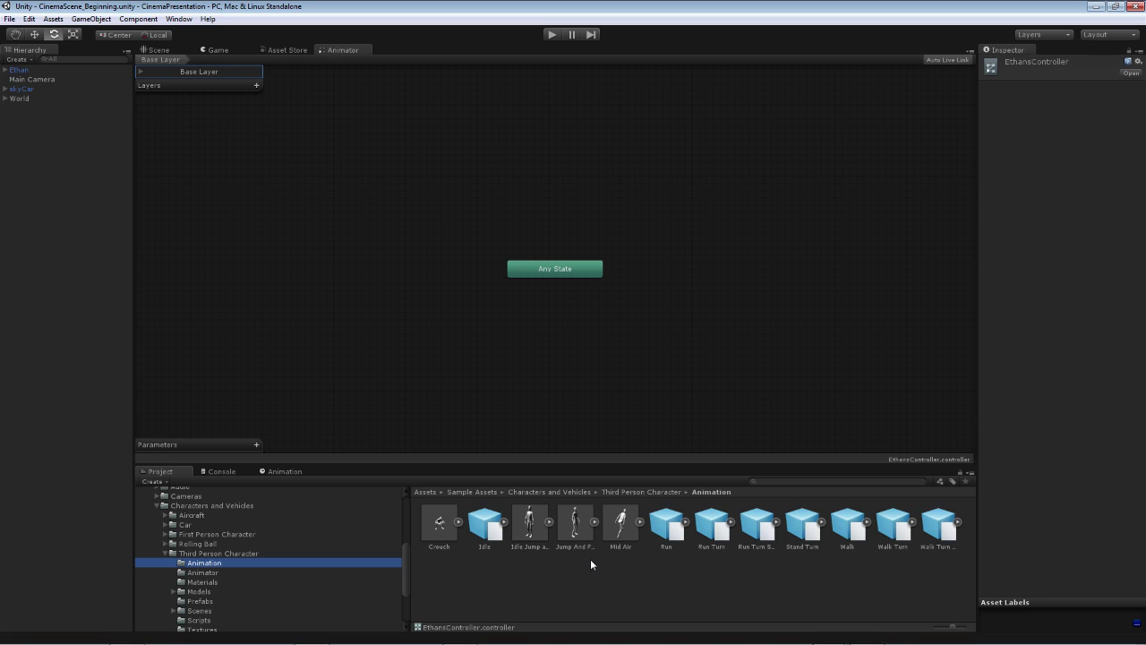
{"action": "left_click", "coordinate": [869, 523]}
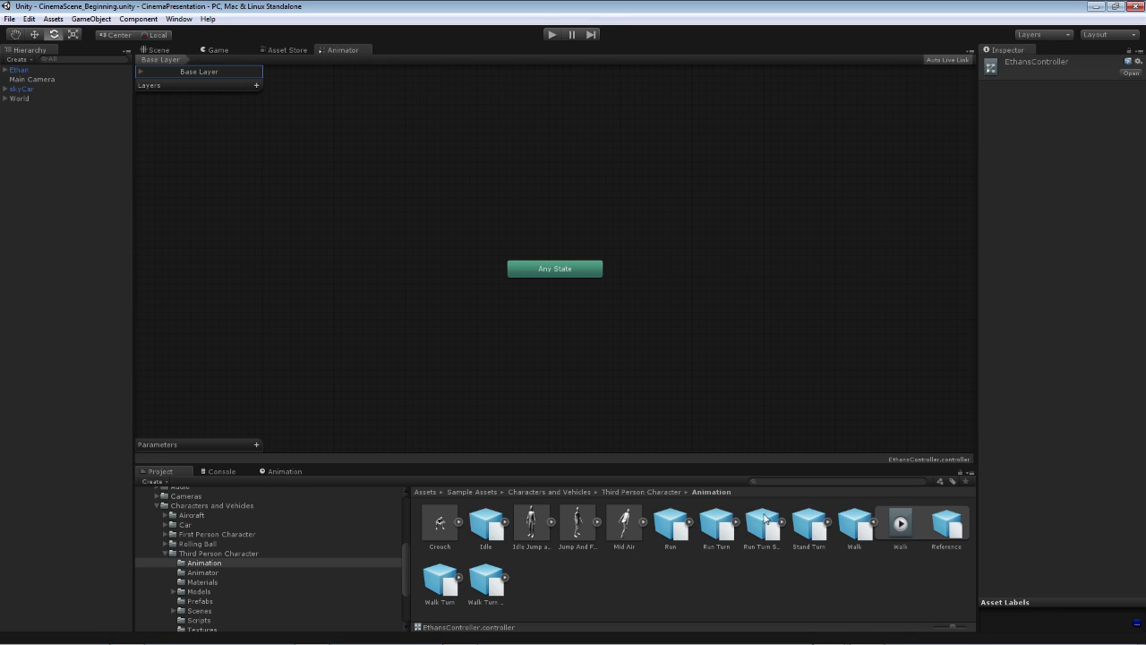
{"action": "left_click_drag", "start_coordinate": [901, 523], "coordinate": [559, 191]}
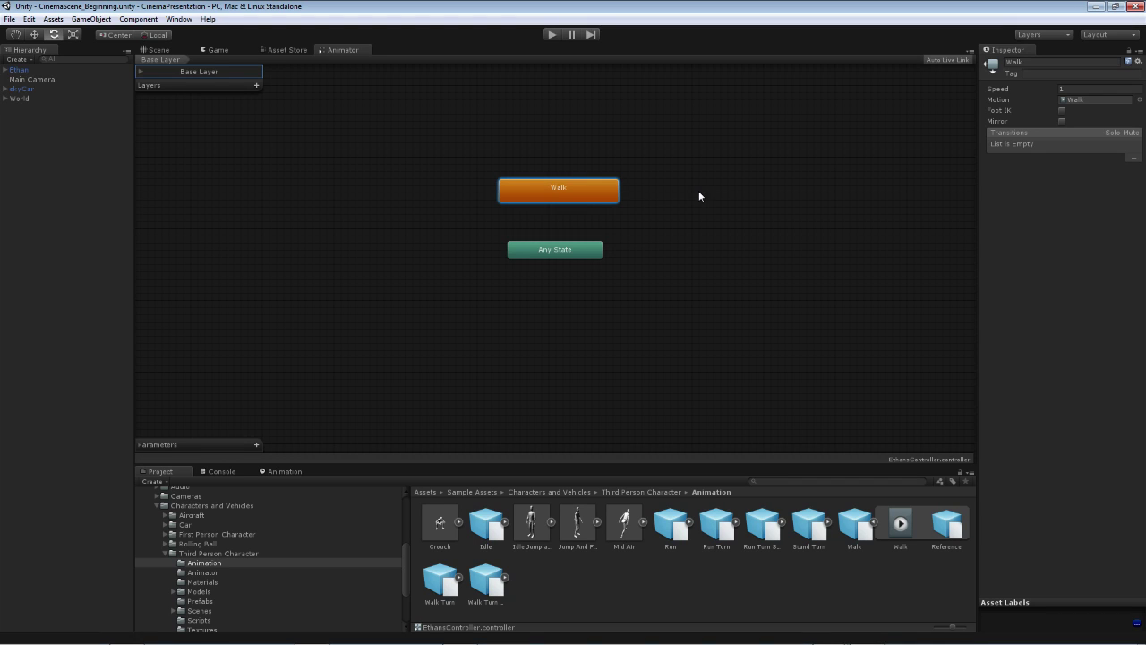
- Set the Walk state's speed to 0.6 and play the scene from the Scene view
{"action": "left_click", "coordinate": [1071, 90]}
{"action": "left_click", "coordinate": [157, 51]}
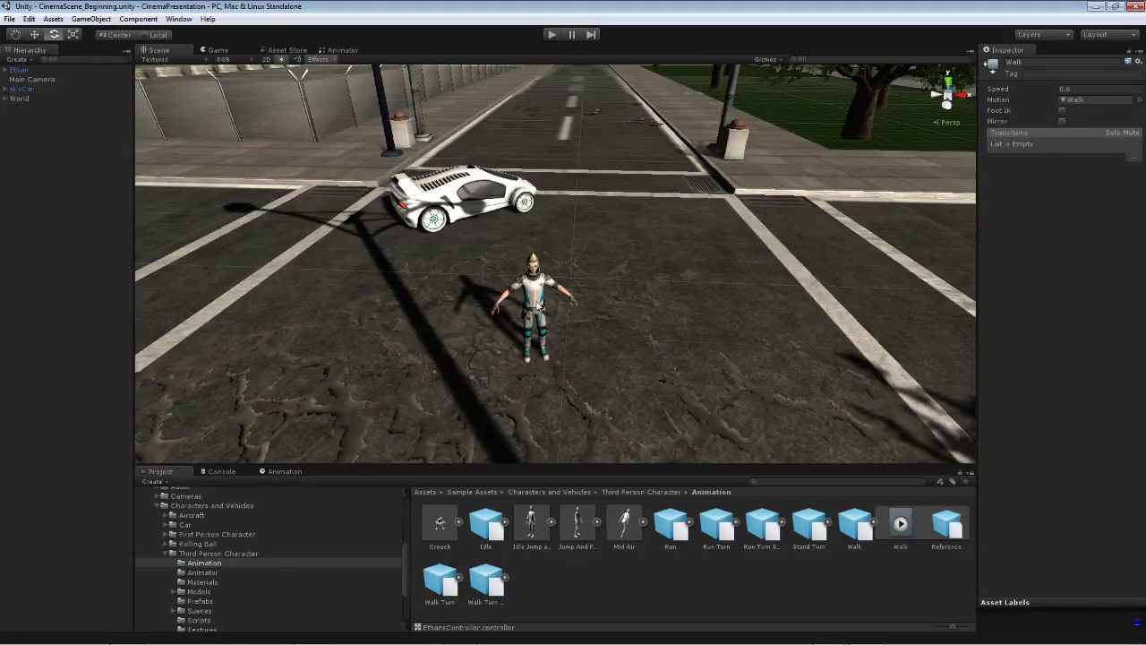
{"action": "left_click", "coordinate": [552, 34]}
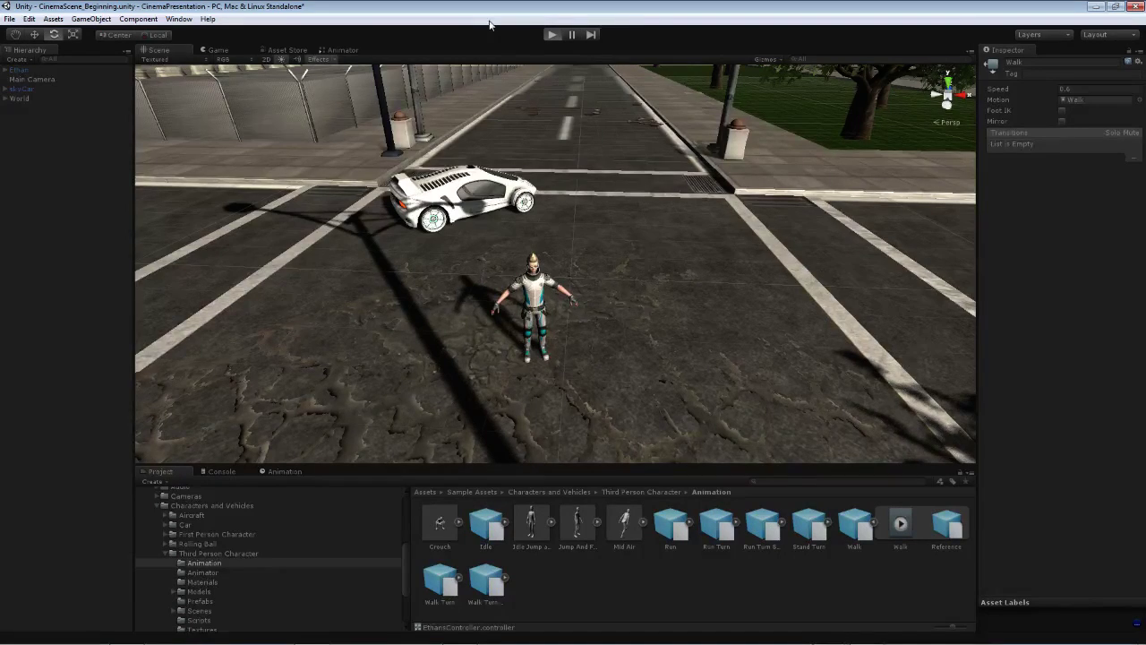
- Play the scene to preview it in the Game view, stop playback, and look over Ethan and the car in the Scene view
{"action": "key", "text": "ctrl+p"}
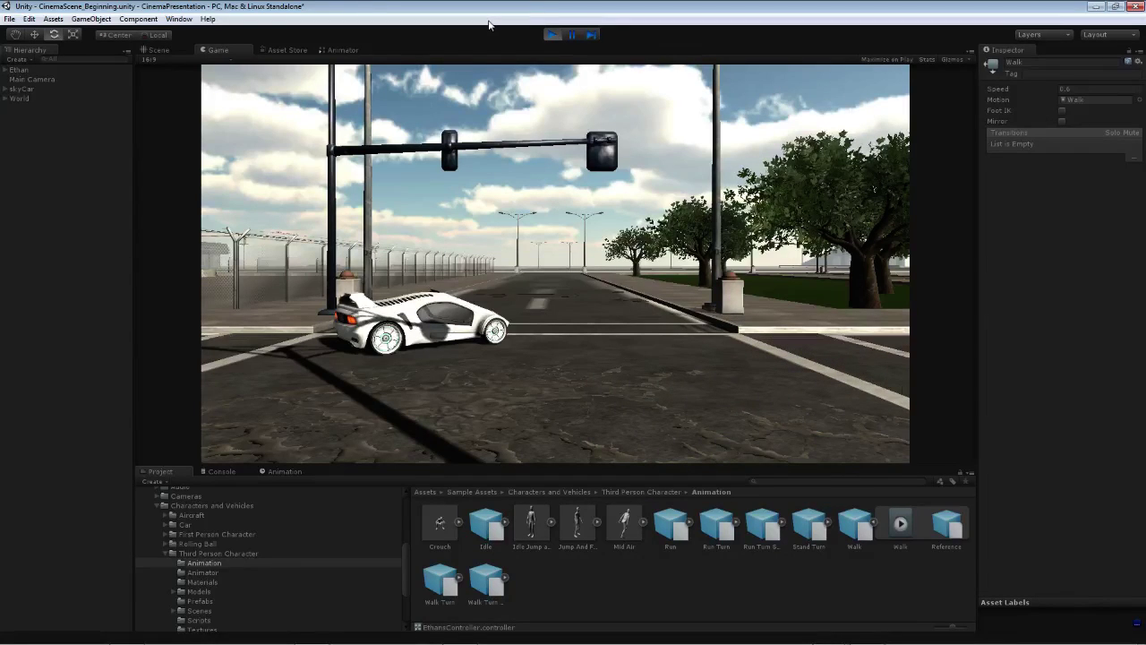
{"action": "left_click", "coordinate": [551, 34]}
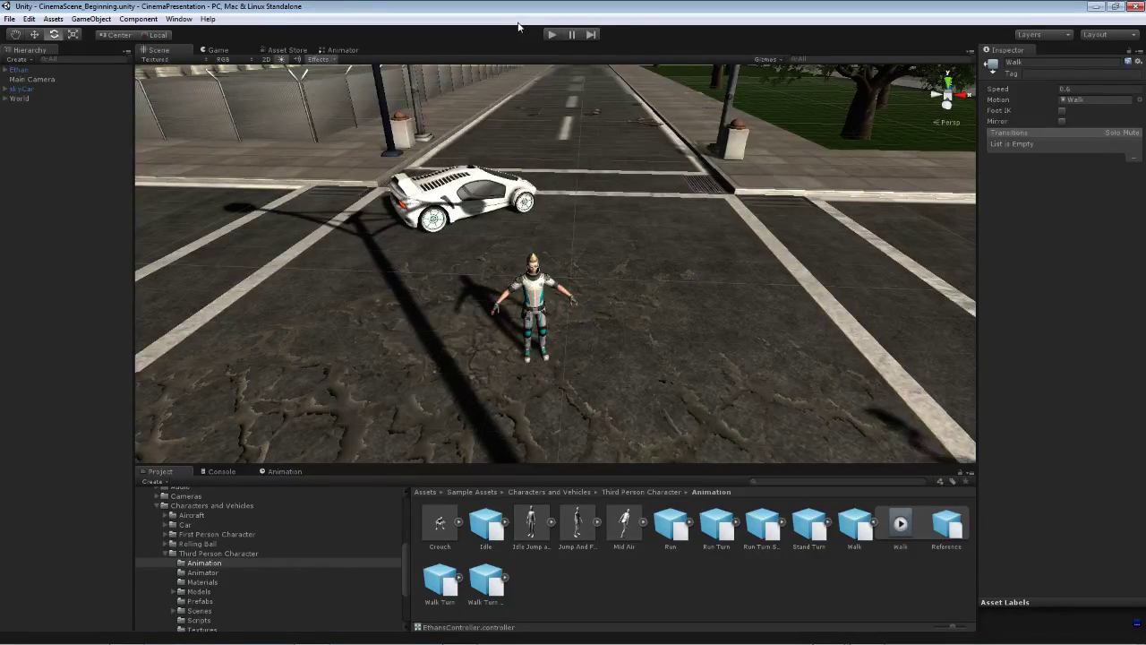
{"action": "left_click_drag", "start_coordinate": [412, 128], "coordinate": [437, 119], "text": "alt"}
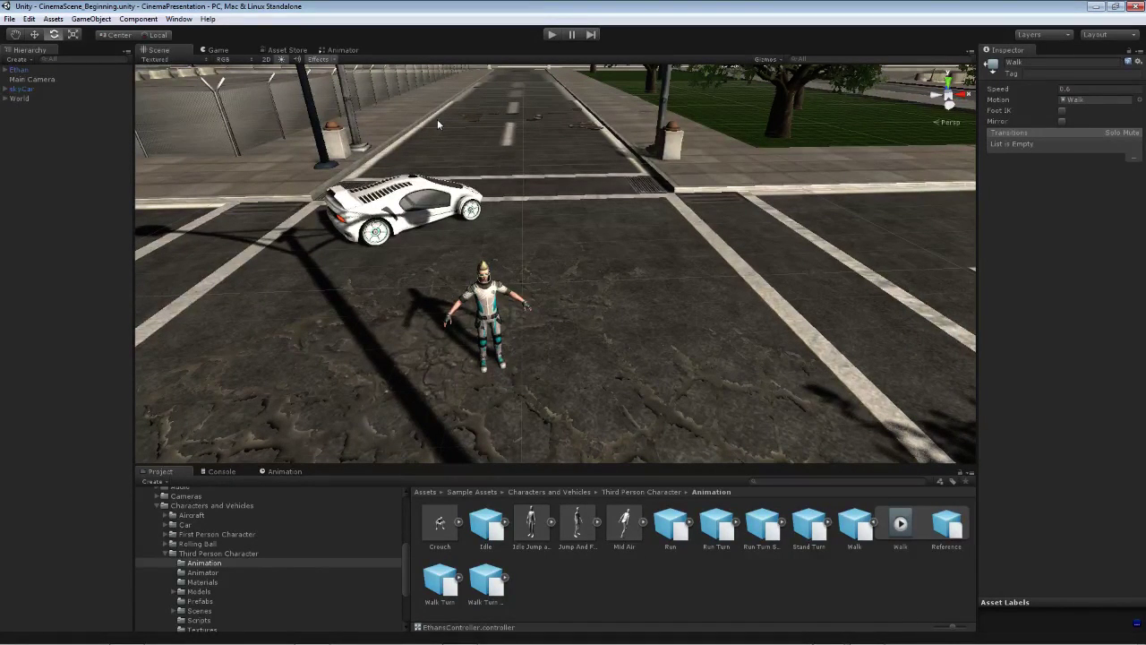
{"action": "left_click_drag", "start_coordinate": [503, 165], "coordinate": [489, 161], "text": "alt"}
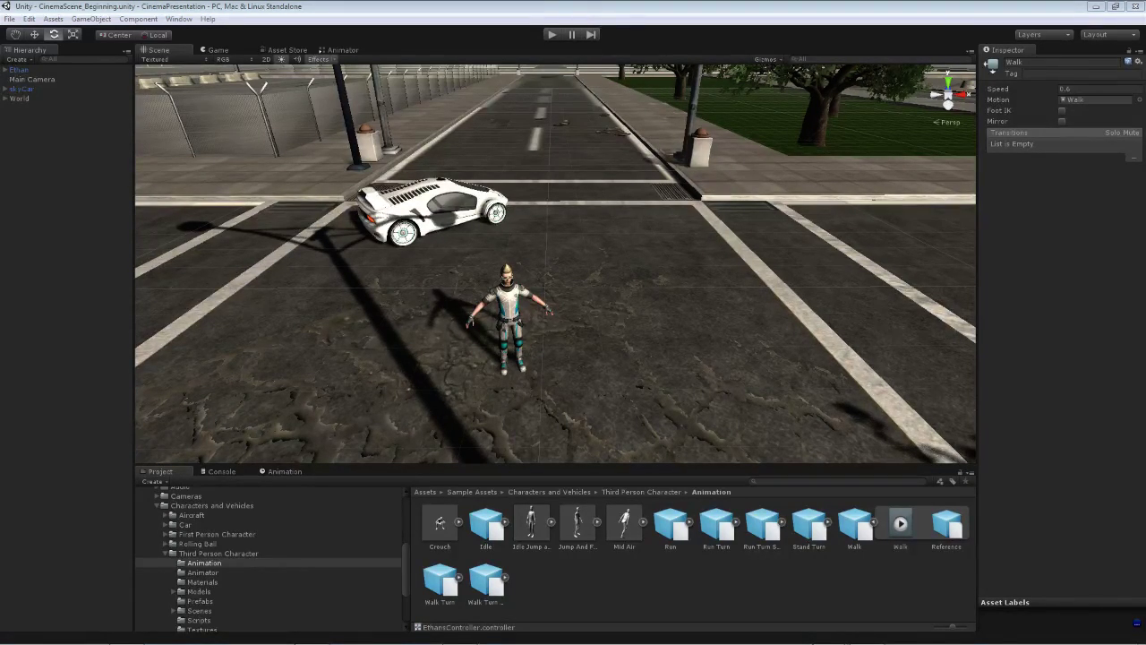
- Create a C# script named ExplosionCarScriptr in the root Assets folder
{"action": "scroll", "coordinate": [406, 553], "scroll_direction": "up", "scroll_amount": 10}
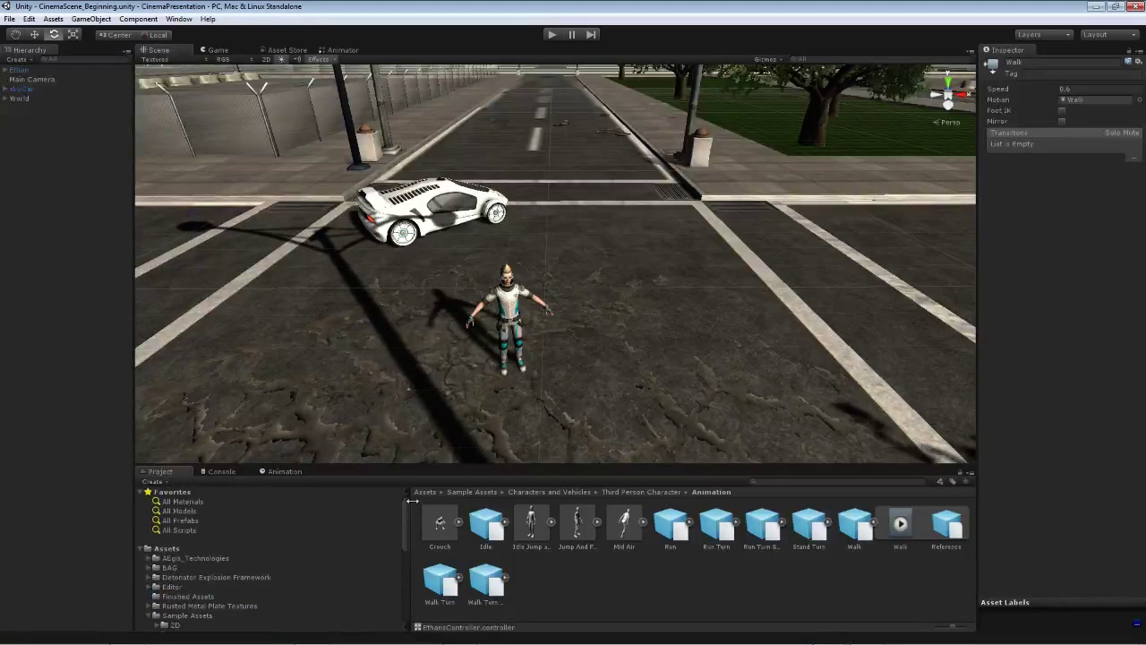
{"action": "left_click", "coordinate": [167, 548]}
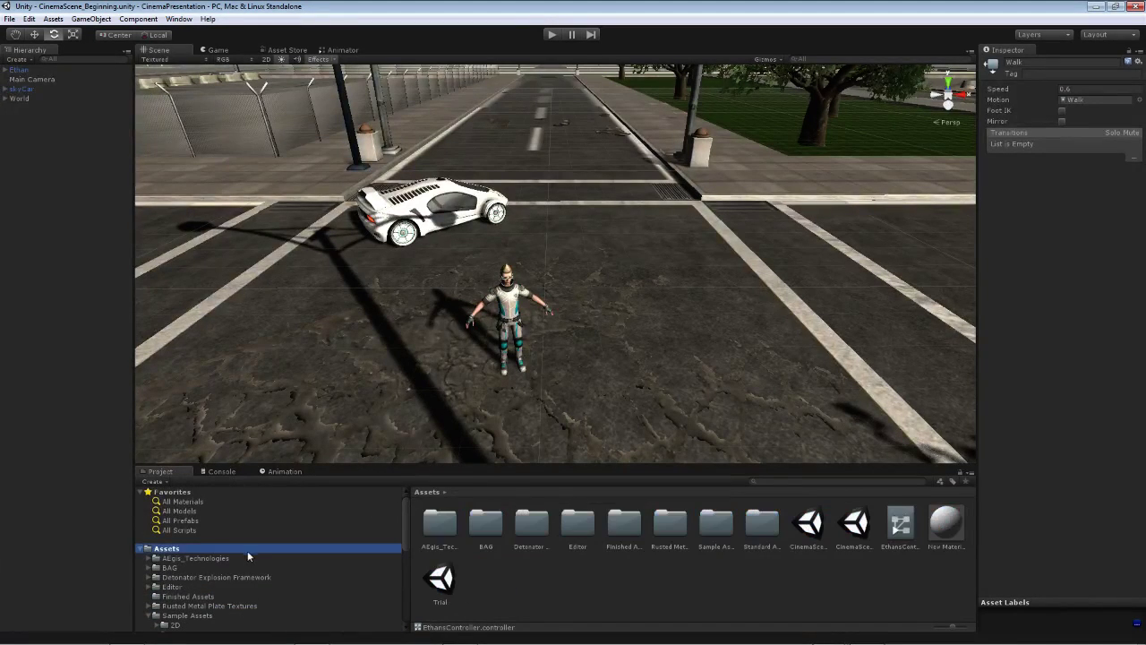
{"action": "right_click", "coordinate": [514, 577]}
{"action": "mouse_move", "coordinate": [576, 392]}
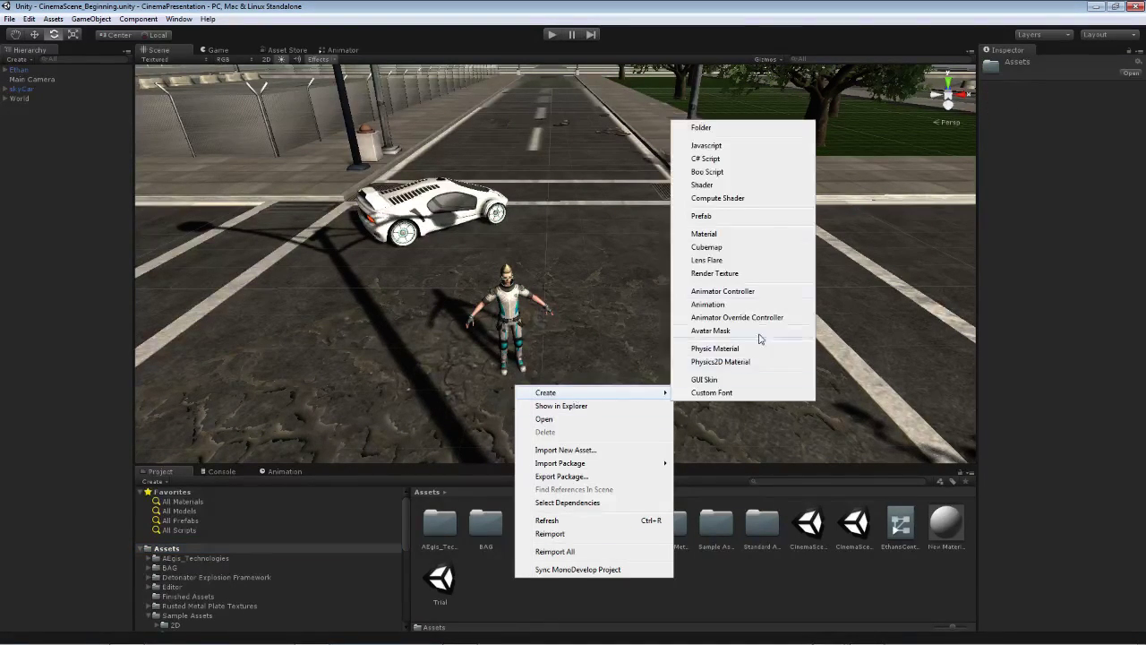
{"action": "left_click", "coordinate": [747, 163]}
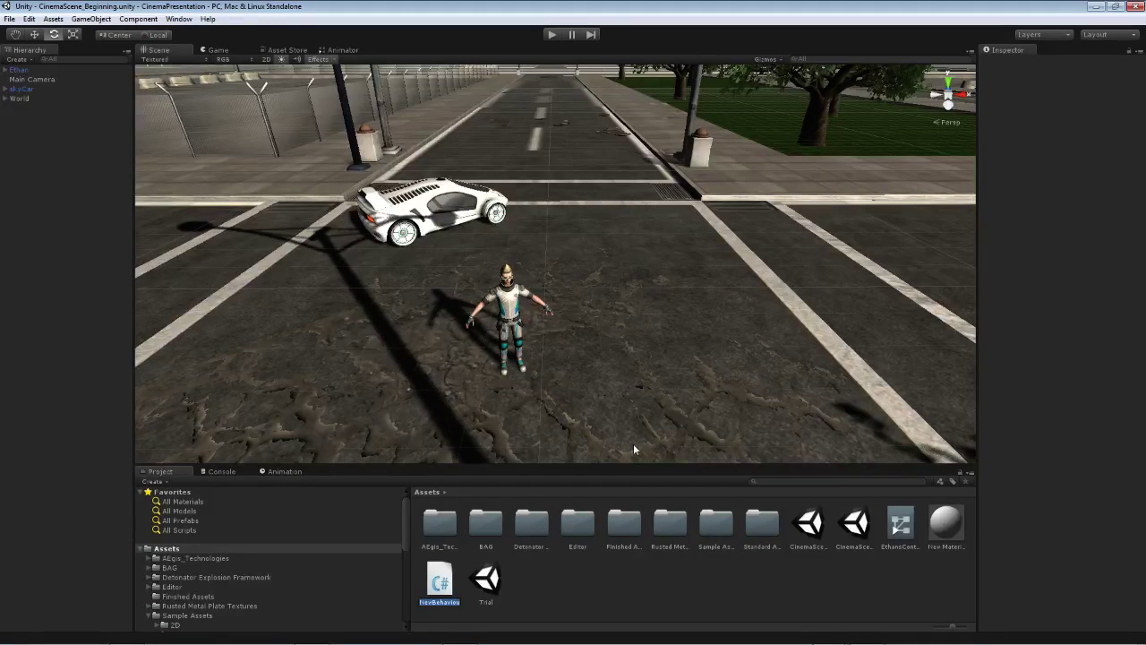
{"action": "type", "text": "Explosion"}
{"action": "type", "text": "CarScriptr"}
{"action": "key", "text": "Return"}
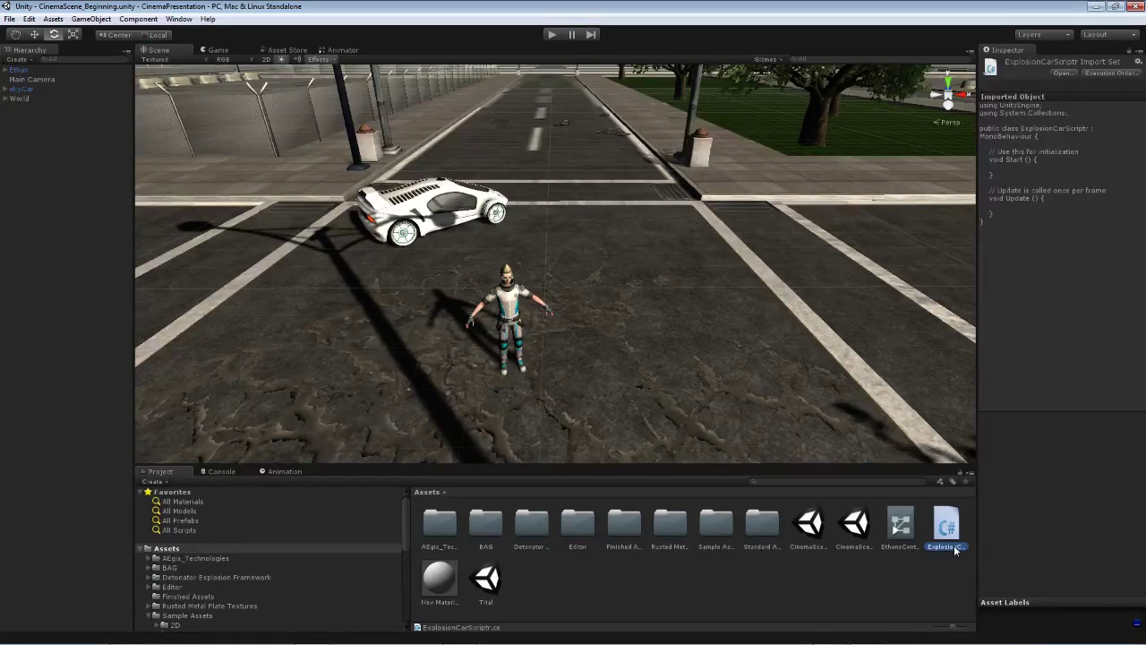
- Correct the new script's file name to ExplosionCarScript and open it in MonoDevelop
{"action": "left_click", "coordinate": [929, 586]}
{"action": "left_click", "coordinate": [941, 550]}
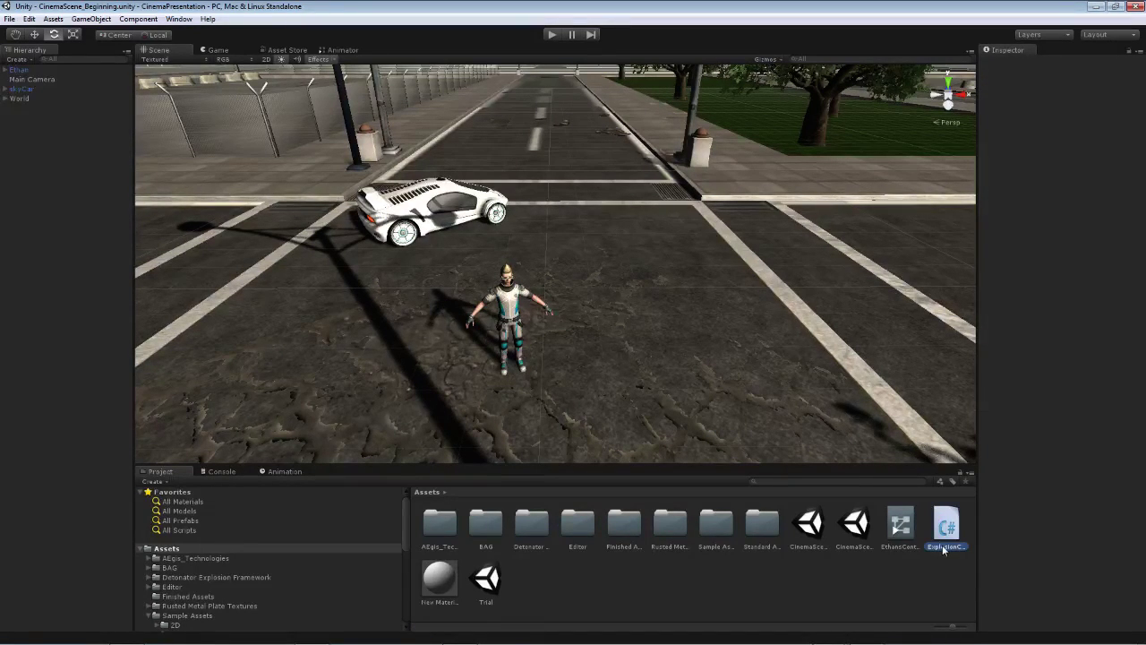
{"action": "left_click", "coordinate": [947, 548]}
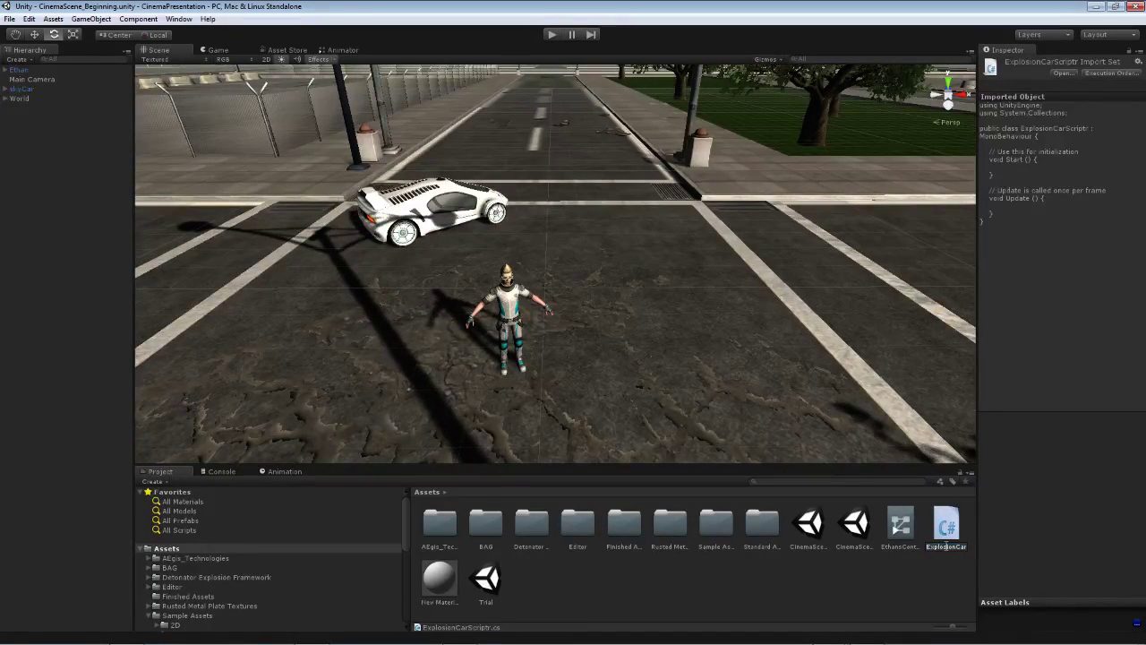
{"action": "key", "text": "BackSpace"}
{"action": "key", "text": "Return"}
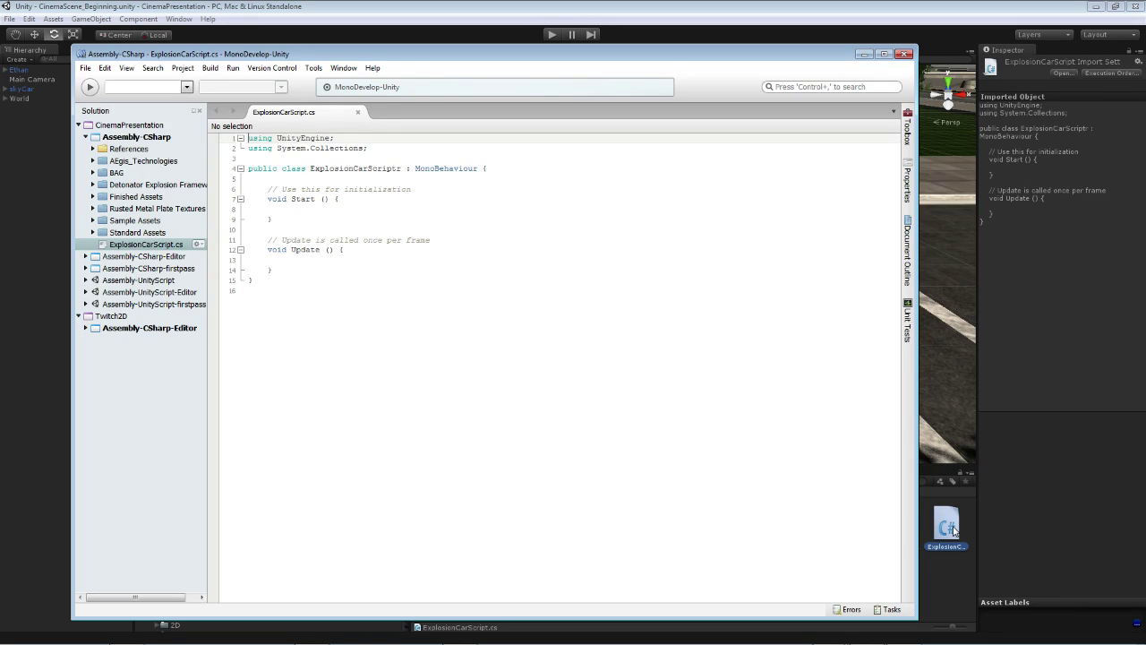
- Enlarge the code text, maximize the editor window, and correct the class name to ExplosionCarScript
{"action": "left_click", "coordinate": [478, 357]}
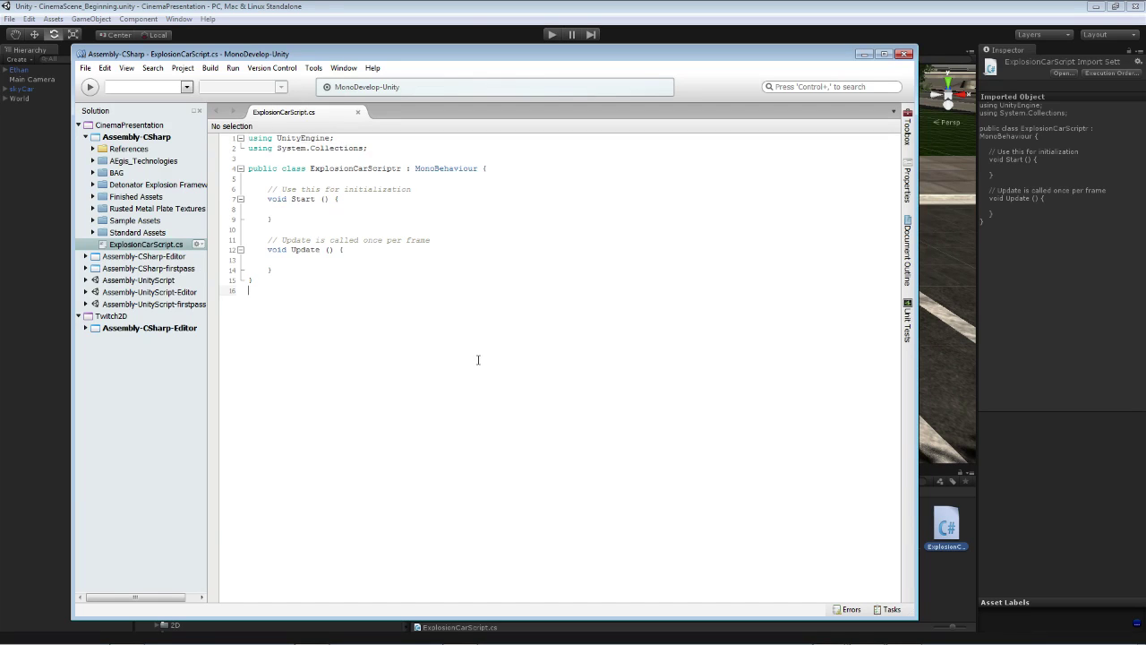
{"action": "scroll", "coordinate": [475, 356], "scroll_direction": "up", "scroll_amount": 5, "text": "ctrl"}
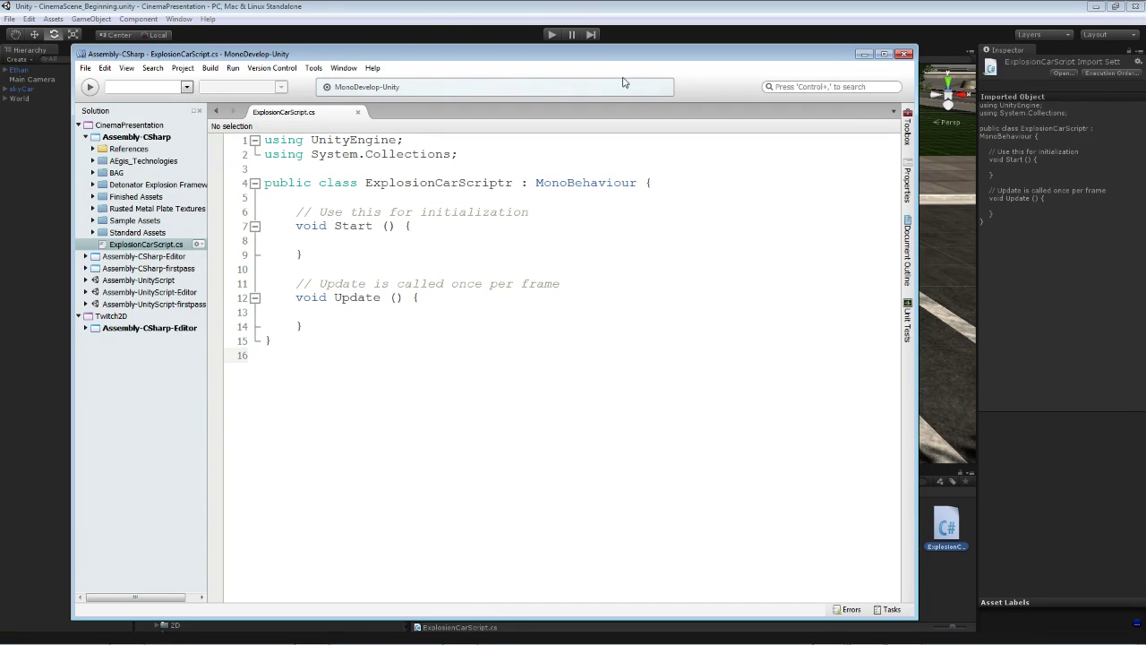
{"action": "double_click", "coordinate": [565, 56]}
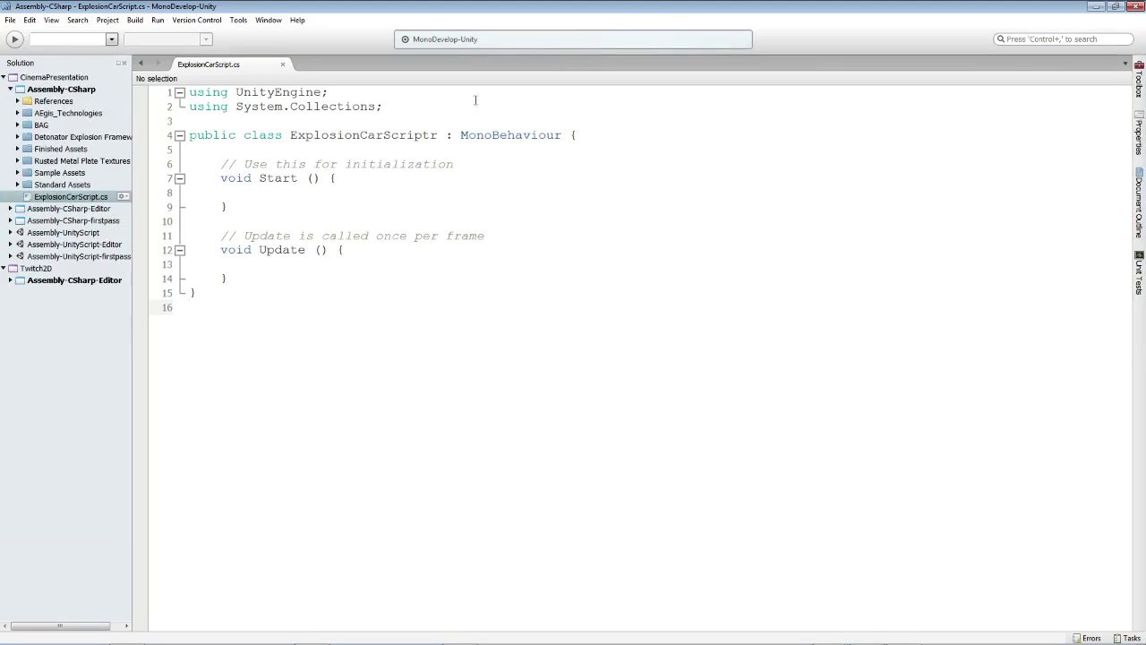
{"action": "left_click", "coordinate": [436, 135]}
{"action": "key", "text": "Delete"}
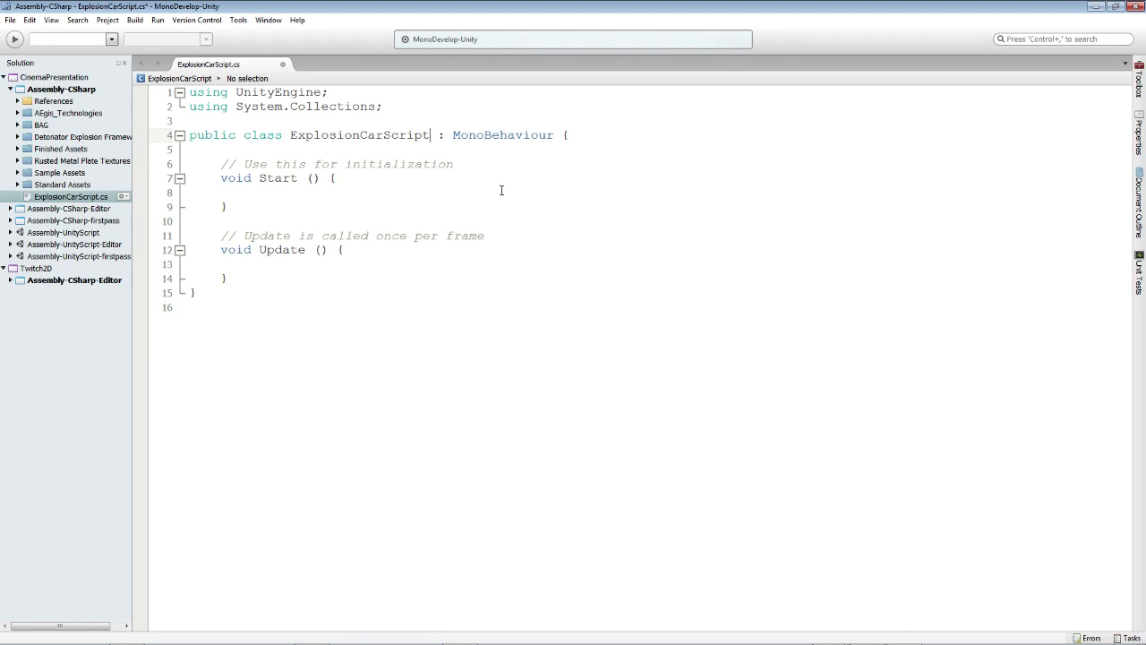
- Declare the field "public GameObject explosion;" above the Start method in the ExplosionCarScript class
{"action": "left_click", "coordinate": [561, 149]}
{"action": "key", "text": "Return"}
{"action": "key", "text": "Return"}
{"action": "key", "text": "Up"}
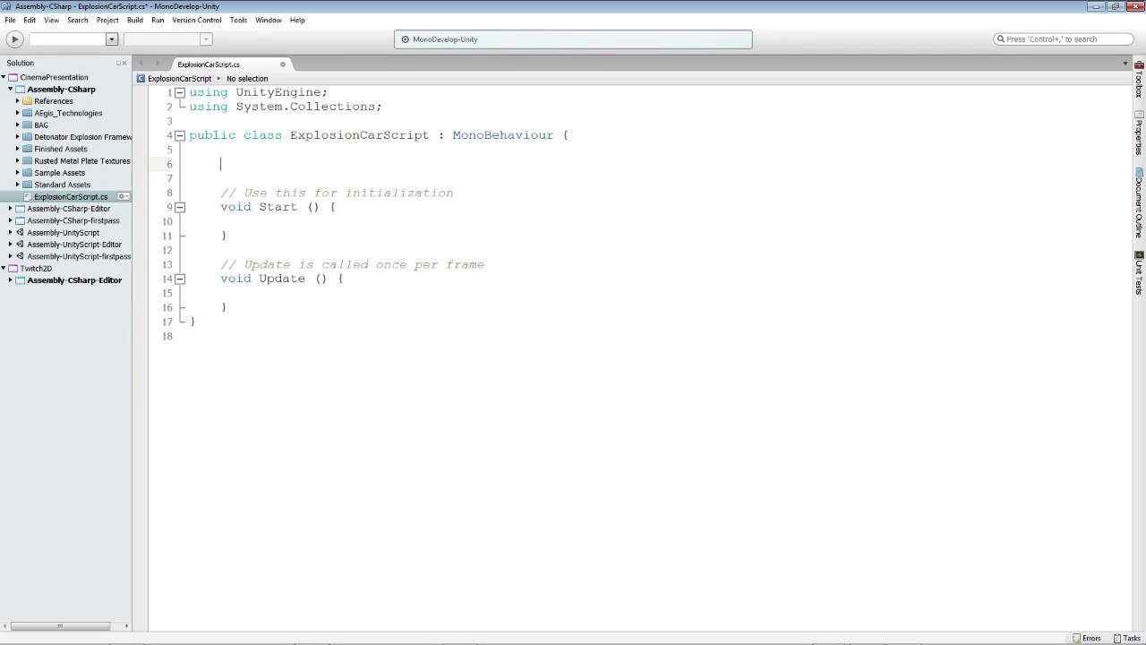
{"action": "type", "text": "public GameObject"}
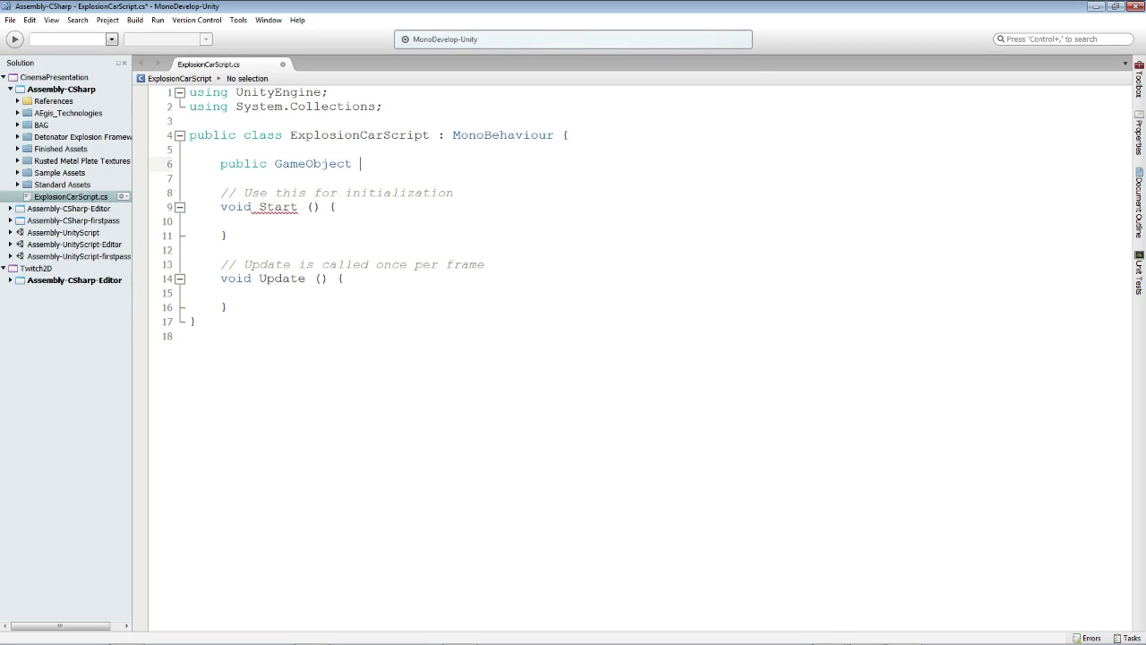
{"action": "type", "text": "explosion;"}
- Replace the Update method and its comment with an empty "void Explode()" method
{"action": "left_click_drag", "start_coordinate": [231, 309], "coordinate": [140, 268]}
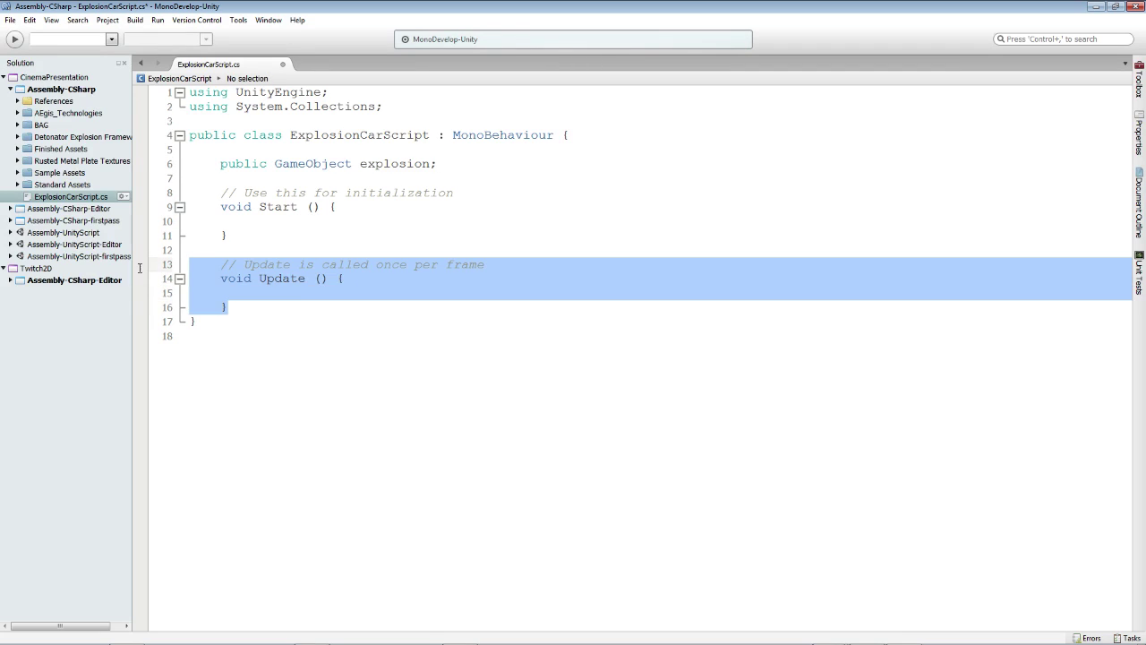
{"action": "key", "text": "BackSpace"}
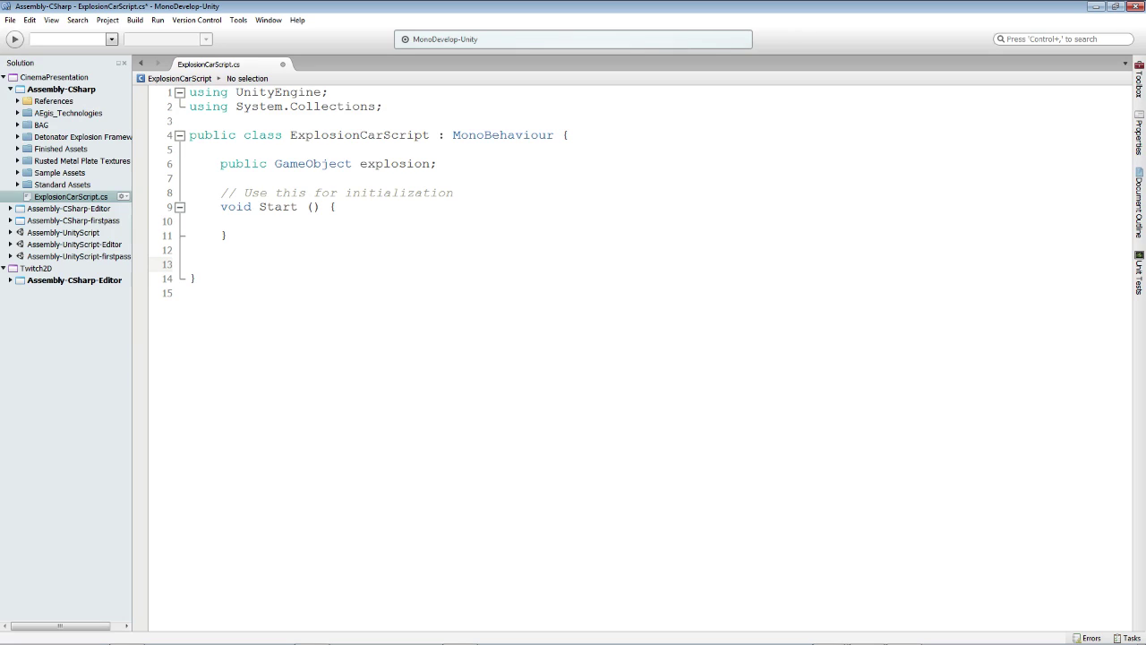
{"action": "type", "text": "void Explode()"}
{"action": "key", "text": "Return"}
{"action": "type", "text": "{}"}
{"action": "key", "text": "Return"}
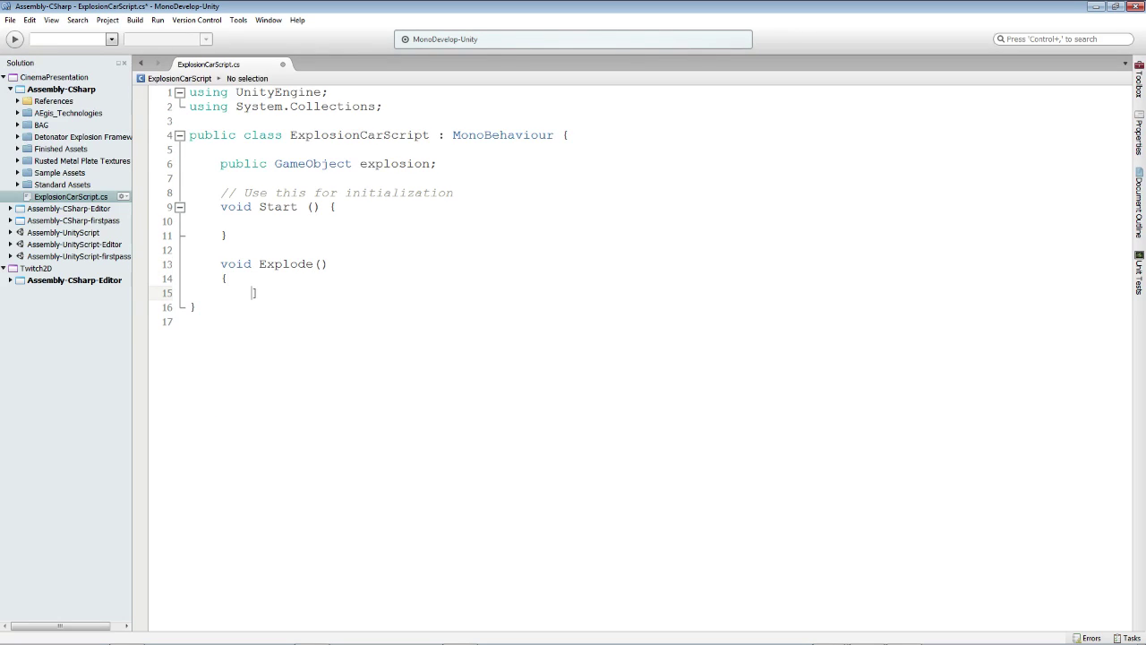
{"action": "key", "text": "Return"}
{"action": "double_click", "coordinate": [391, 163]}
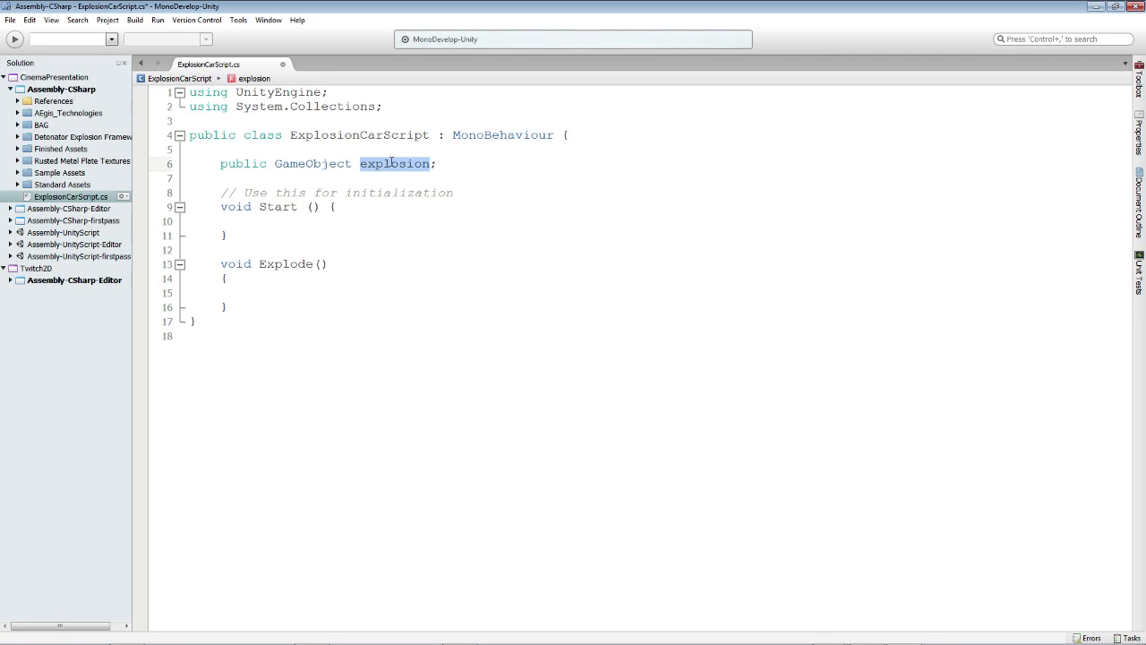
{"action": "left_click", "coordinate": [273, 290]}
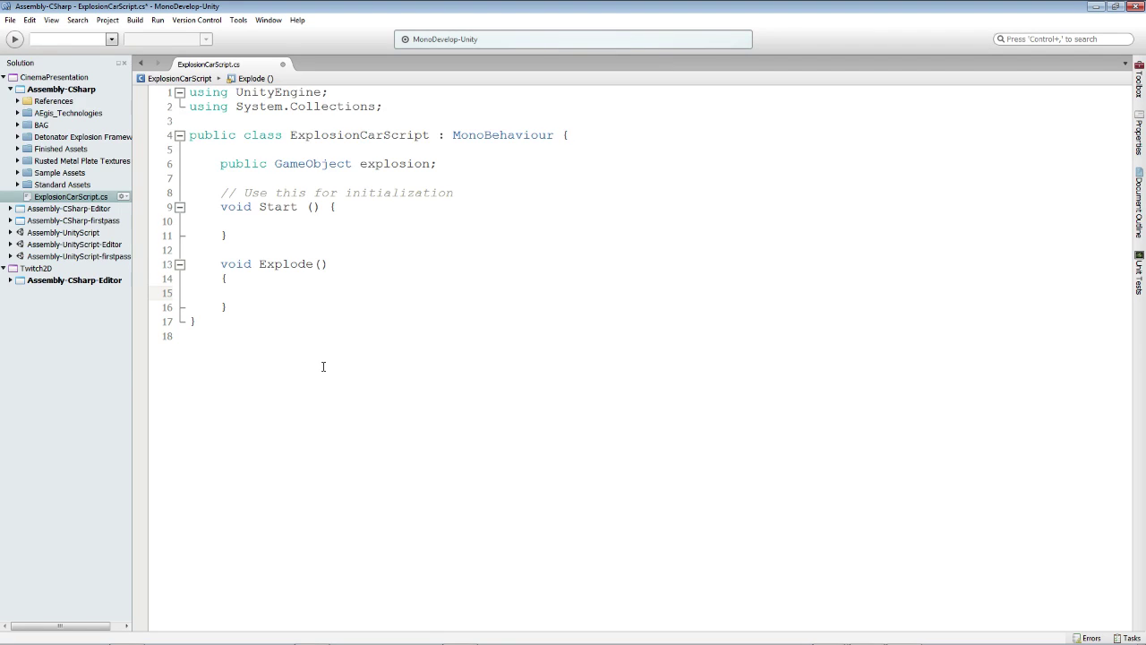
{"action": "double_click", "coordinate": [395, 163]}
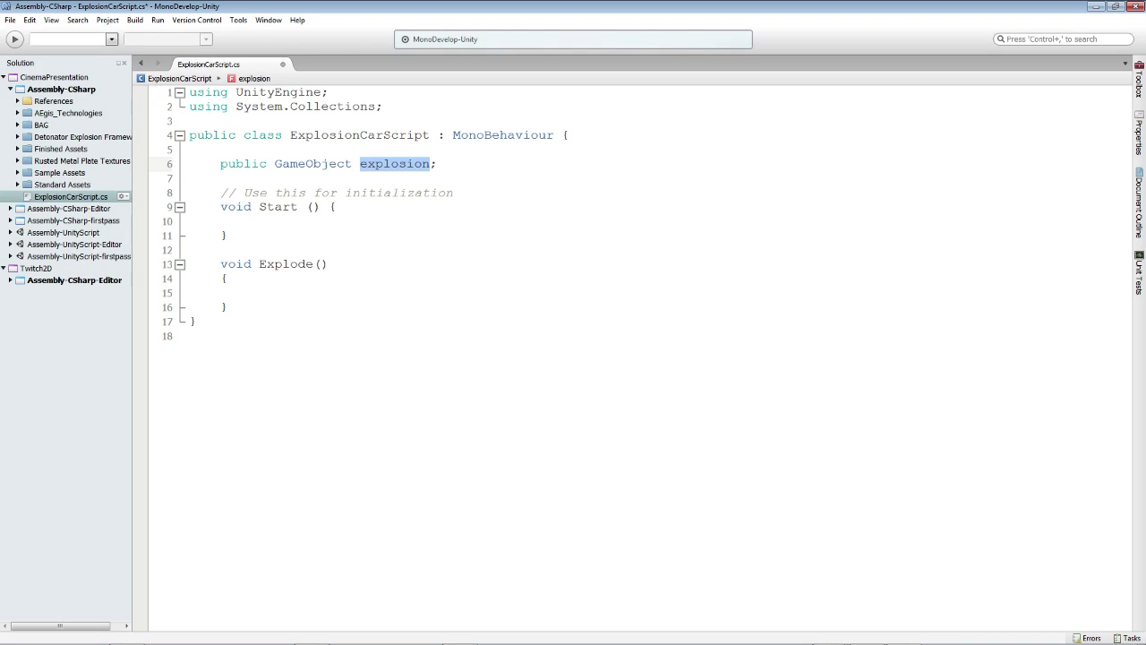
{"action": "double_click", "coordinate": [375, 135]}
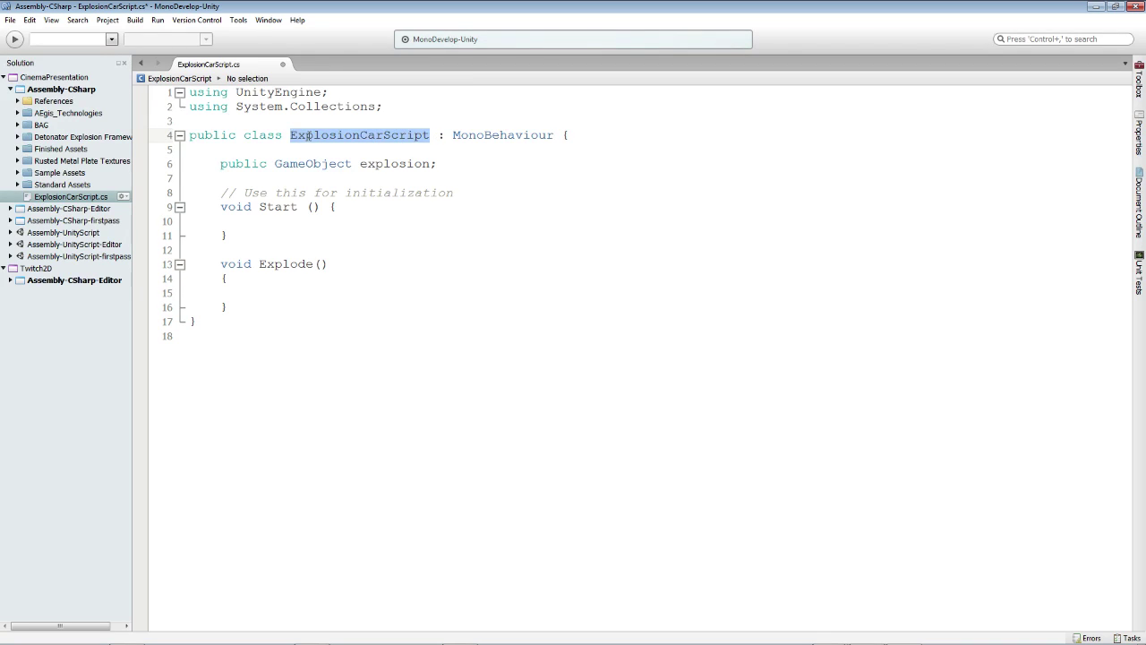
{"action": "left_click", "coordinate": [429, 135]}
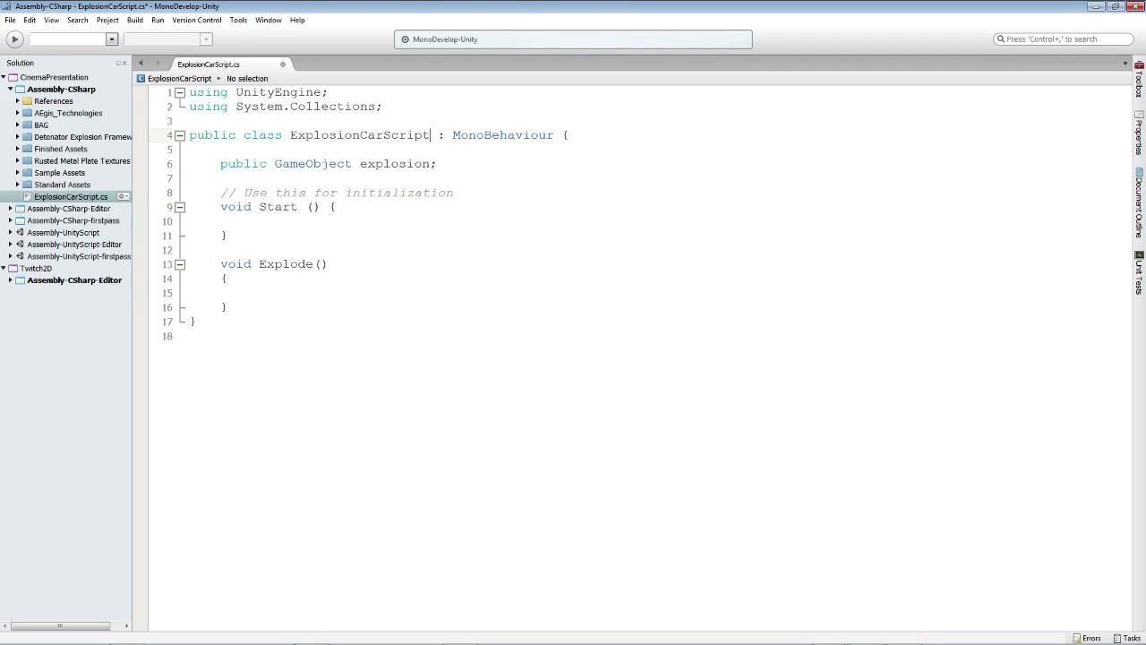
- Add "Instantiate(explosion, transform.position, Quaternion.identity);" inside the Explode method, followed by a new line
{"action": "left_click", "coordinate": [282, 290]}
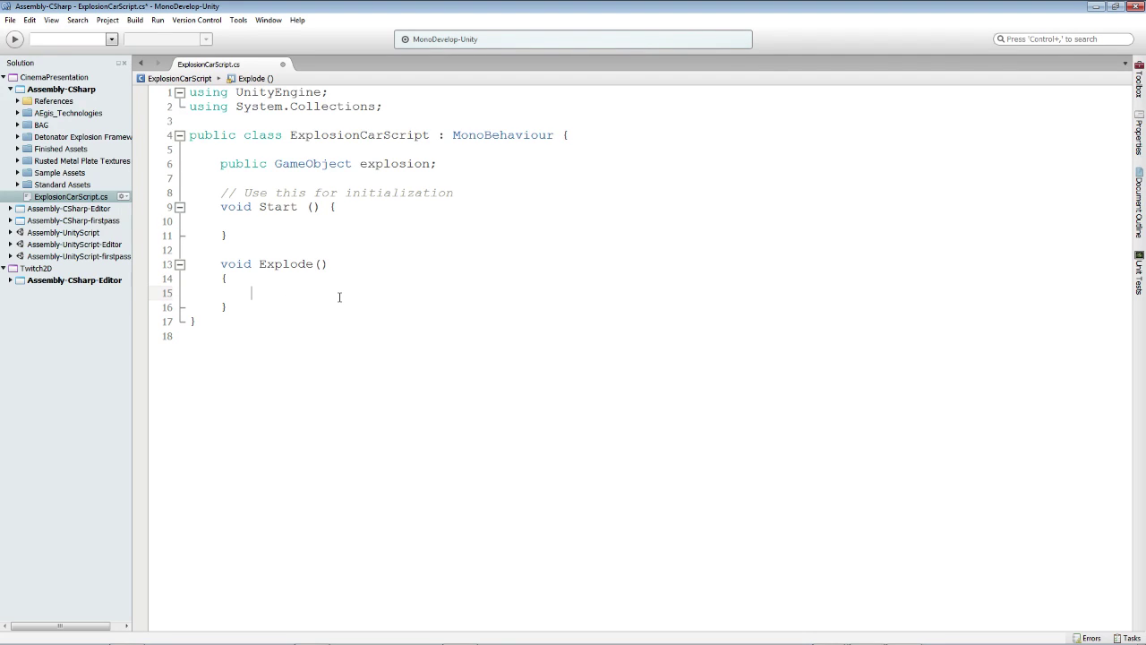
{"action": "type", "text": "Instantiate(expl"}
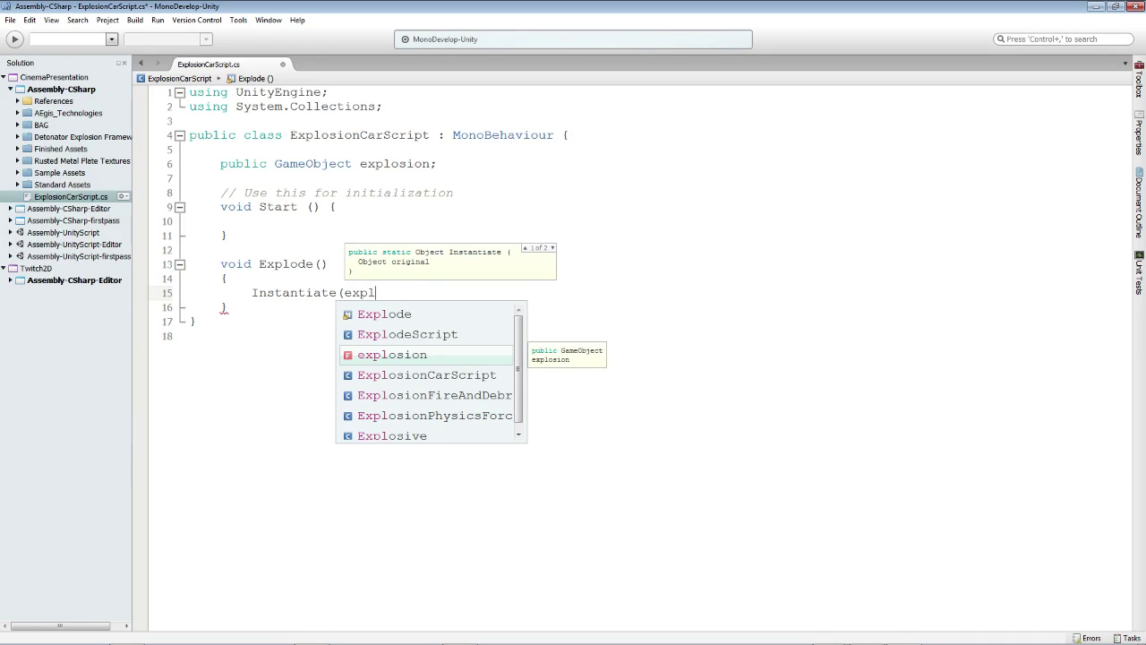
{"action": "key", "text": "Return"}
{"action": "type", "text": ", "}
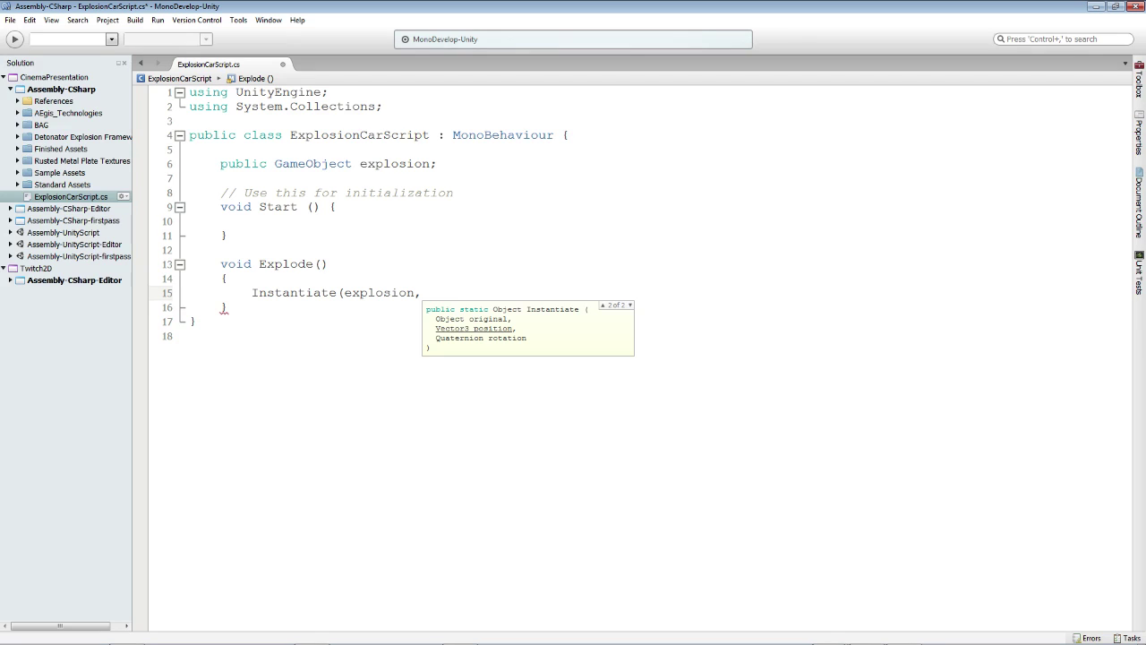
{"action": "type", "text": "tran"}
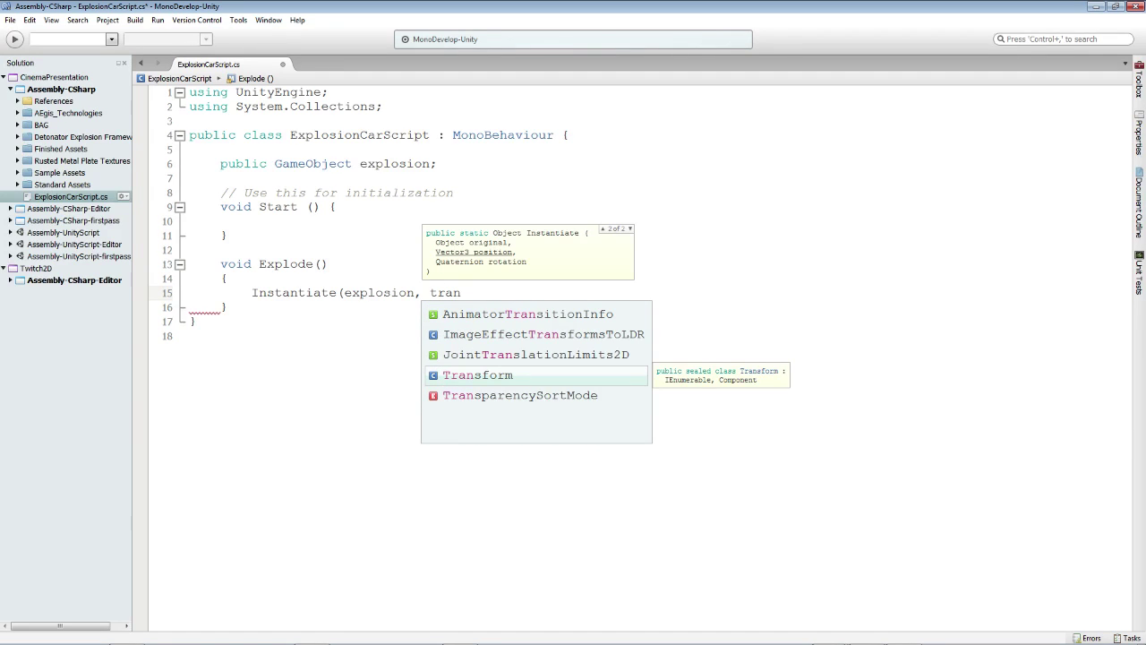
{"action": "type", "text": "sform"}
{"action": "key", "text": "Left"}
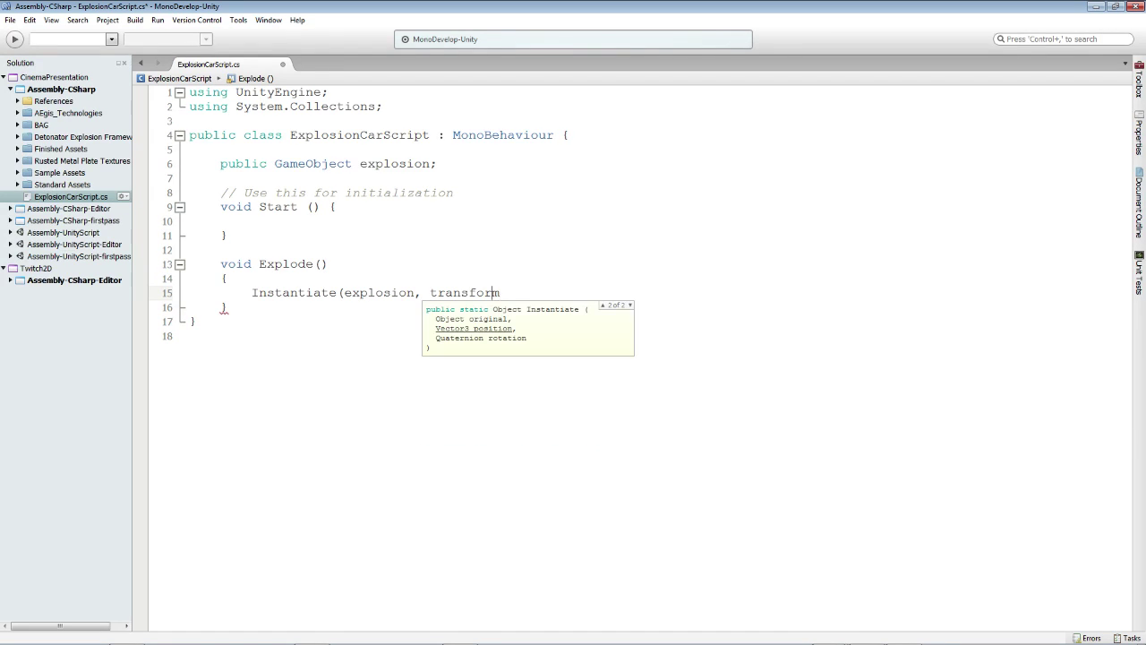
{"action": "type", "text": ".position"}
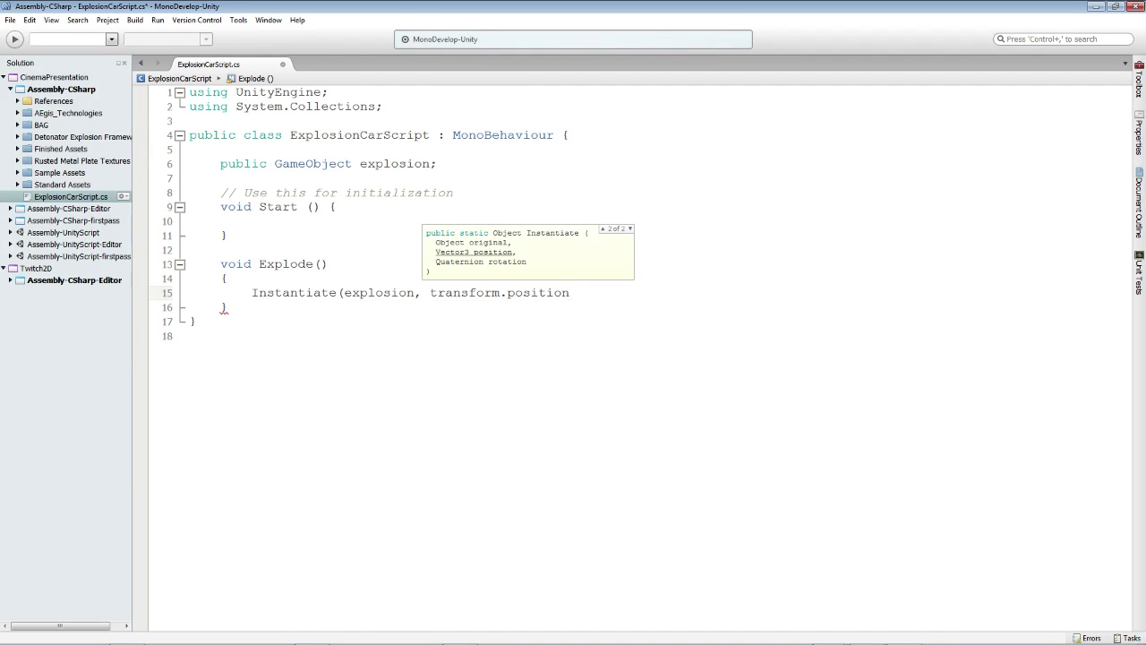
{"action": "type", "text": ", Qua"}
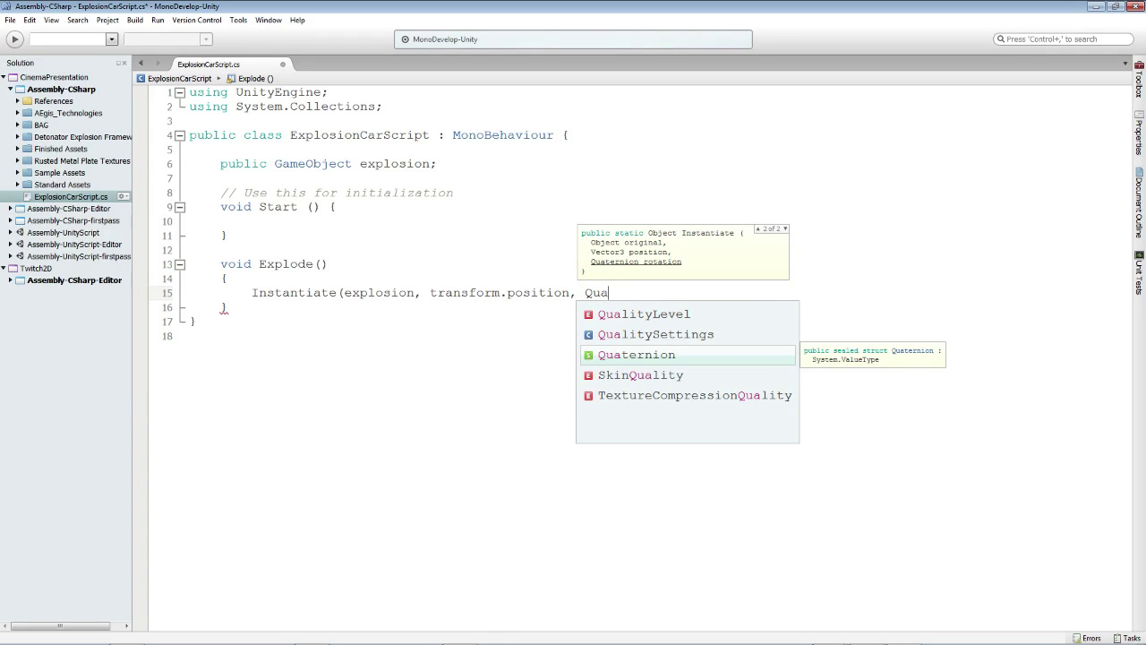
{"action": "type", "text": "ternion.id"}
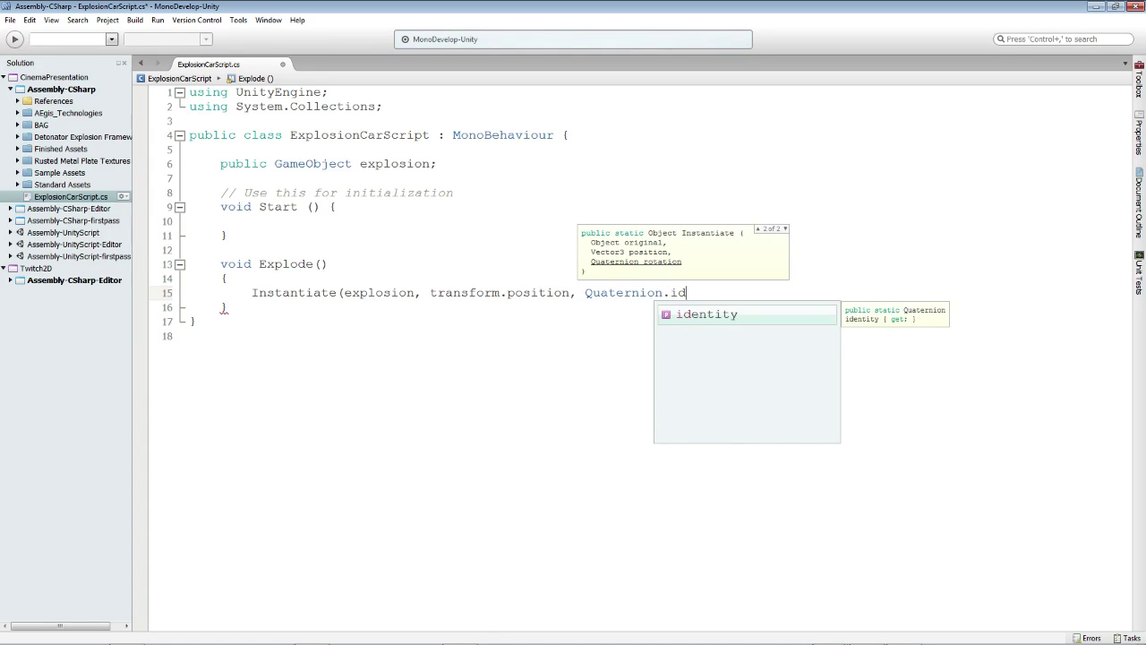
{"action": "type", "text": "entity);"}
{"action": "key", "text": "Return"}
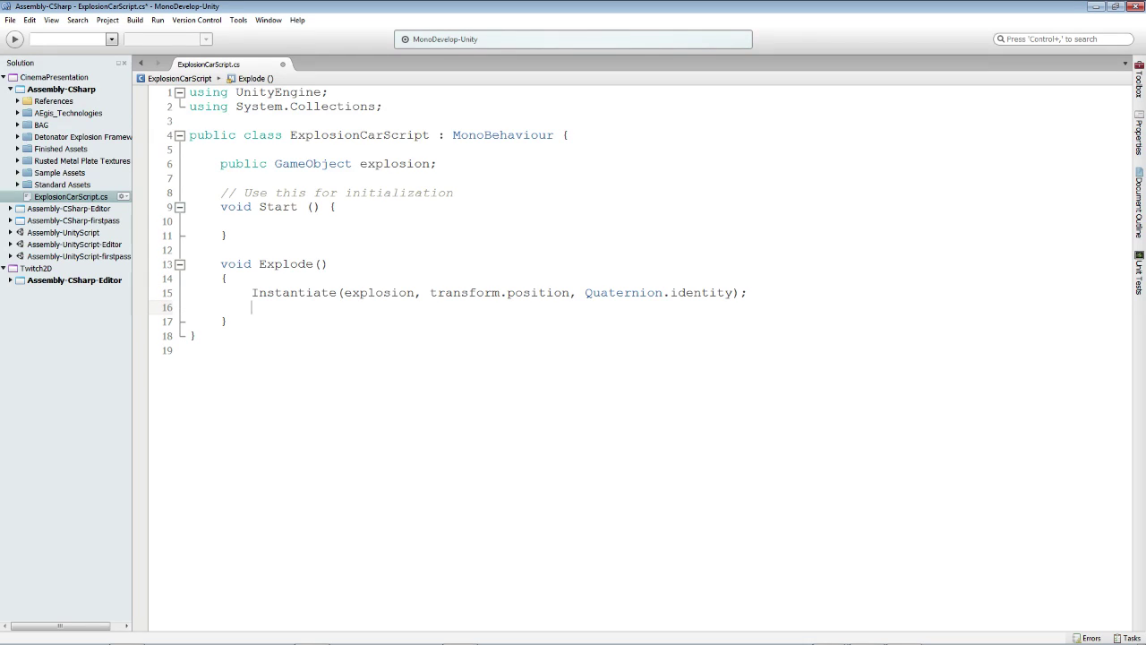
- Add "Destroy (this.gameObject);" below the Instantiate line in the Explode method and save the script
{"action": "type", "text": "Destroy ("}
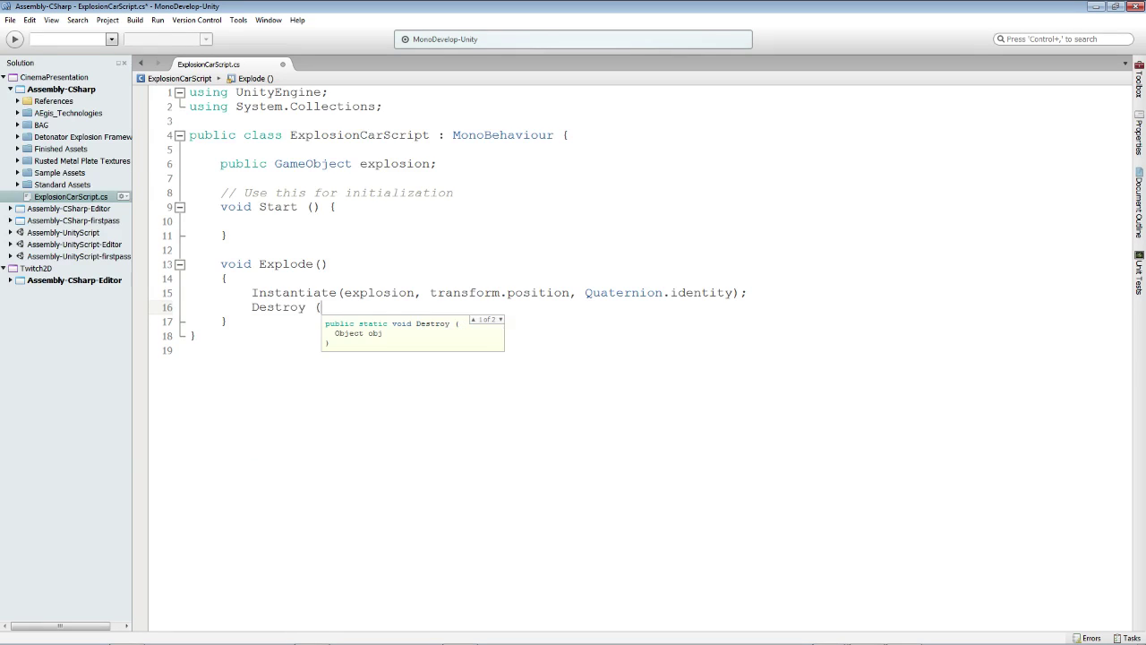
{"action": "type", "text": "this.animation,"}
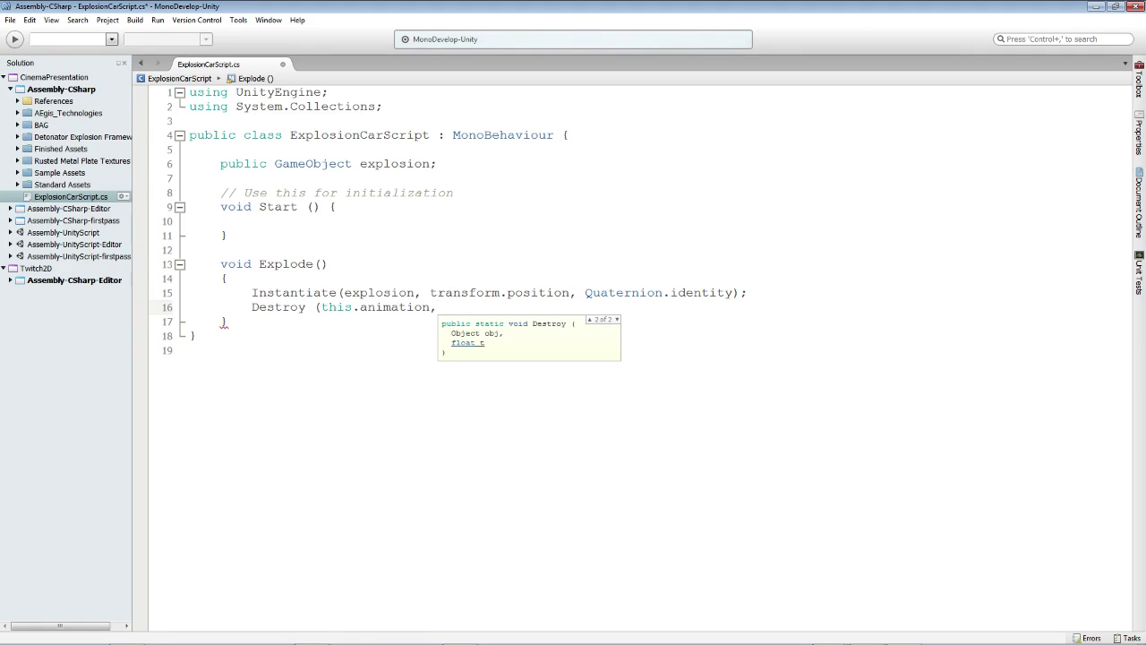
{"action": "key", "text": "BackSpace"}
{"action": "key", "text": "BackSpace"}
{"action": "key", "text": "BackSpace"}
{"action": "key", "text": "BackSpace"}
{"action": "key", "text": "BackSpace"}
{"action": "key", "text": "BackSpace"}
{"action": "key", "text": "BackSpace"}
{"action": "key", "text": "BackSpace"}
{"action": "key", "text": "BackSpace"}
{"action": "key", "text": "BackSpace"}
{"action": "type", "text": "gam"}
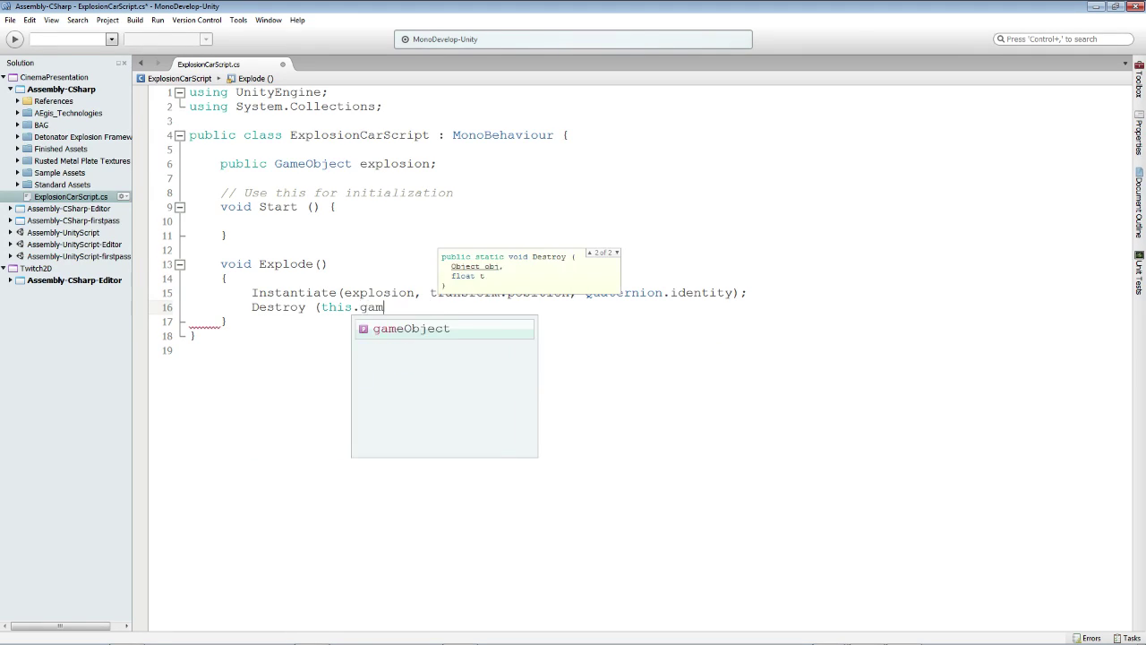
{"action": "key", "text": "Return"}
{"action": "type", "text": ");"}
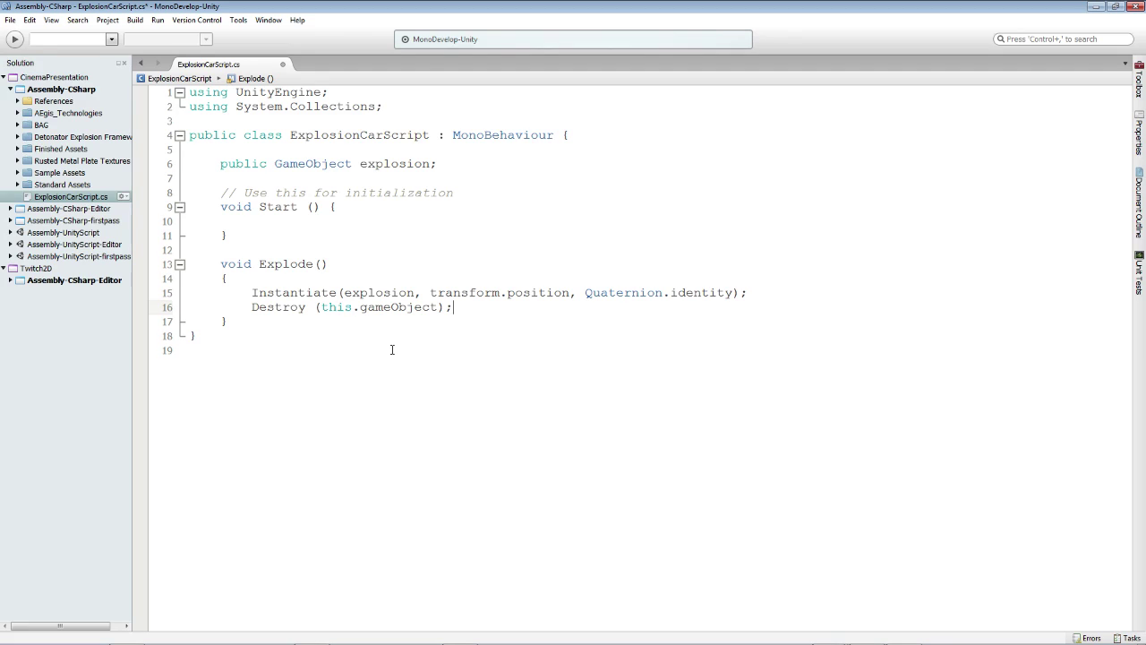
{"action": "key", "text": "ctrl+s"}
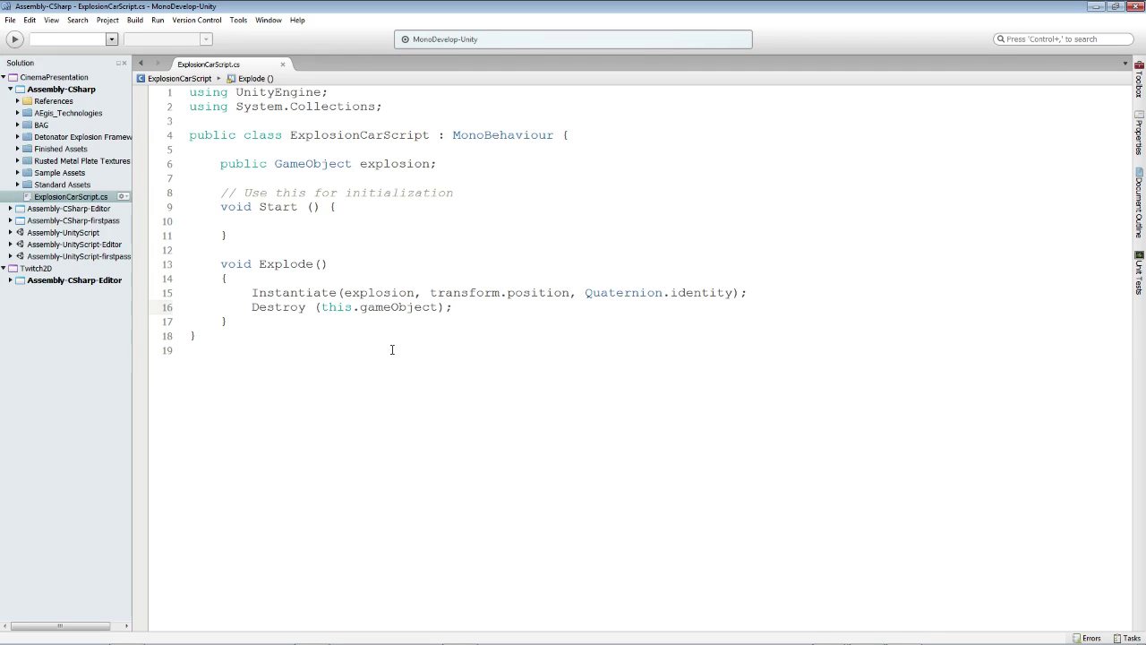
- Move the Start method's opening brace onto its own line and go to the empty line inside the method
{"action": "left_click", "coordinate": [285, 224]}
{"action": "left_click", "coordinate": [330, 207]}
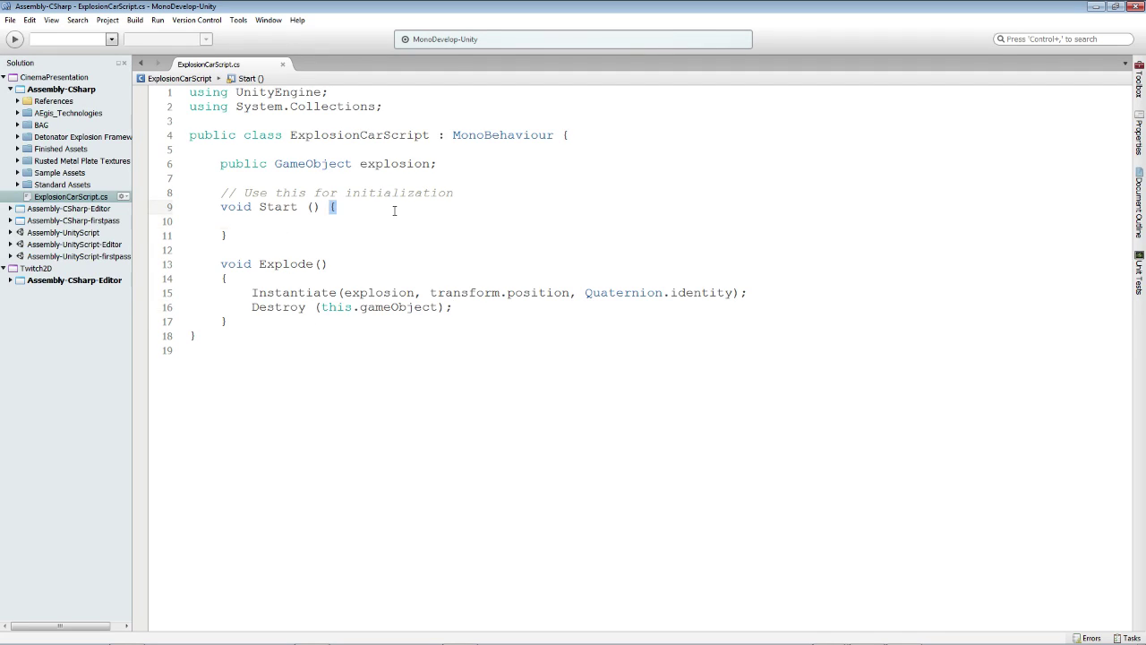
{"action": "key", "text": "Return"}
{"action": "key", "text": "Down"}
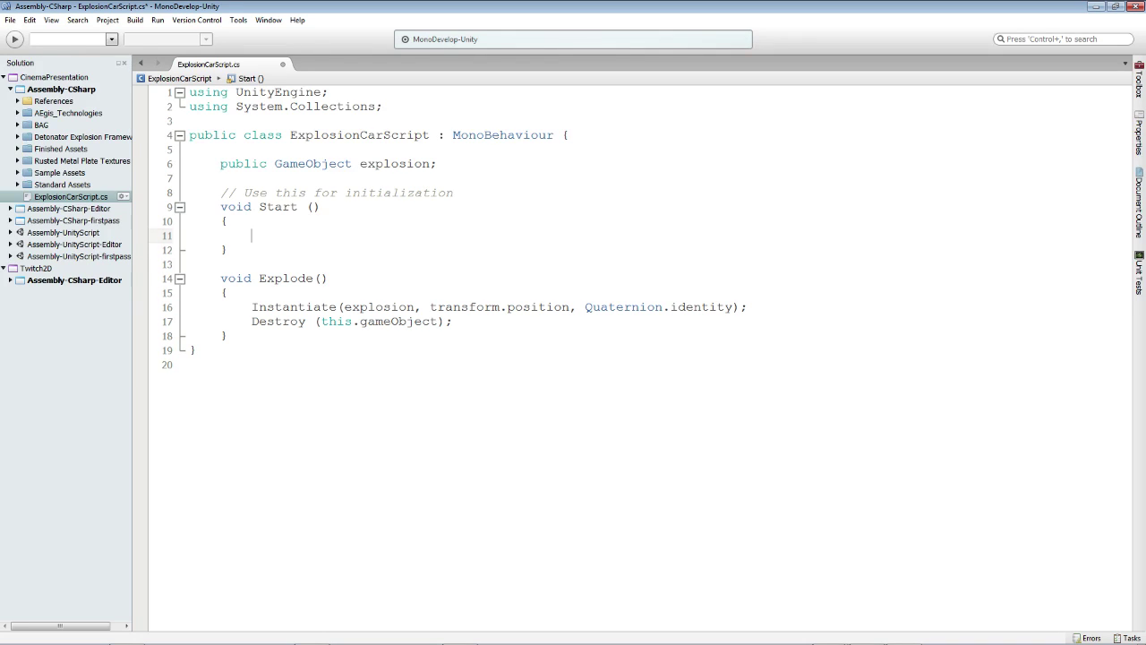
- Call the Explode method from Start after three seconds with "Invoke ("Explode", 3f);" and save the script
{"action": "left_click_drag", "start_coordinate": [190, 278], "coordinate": [233, 345]}
{"action": "left_click_drag", "start_coordinate": [220, 164], "coordinate": [440, 164]}
{"action": "left_click", "coordinate": [258, 235]}
{"action": "type", "text": "Invoke"}
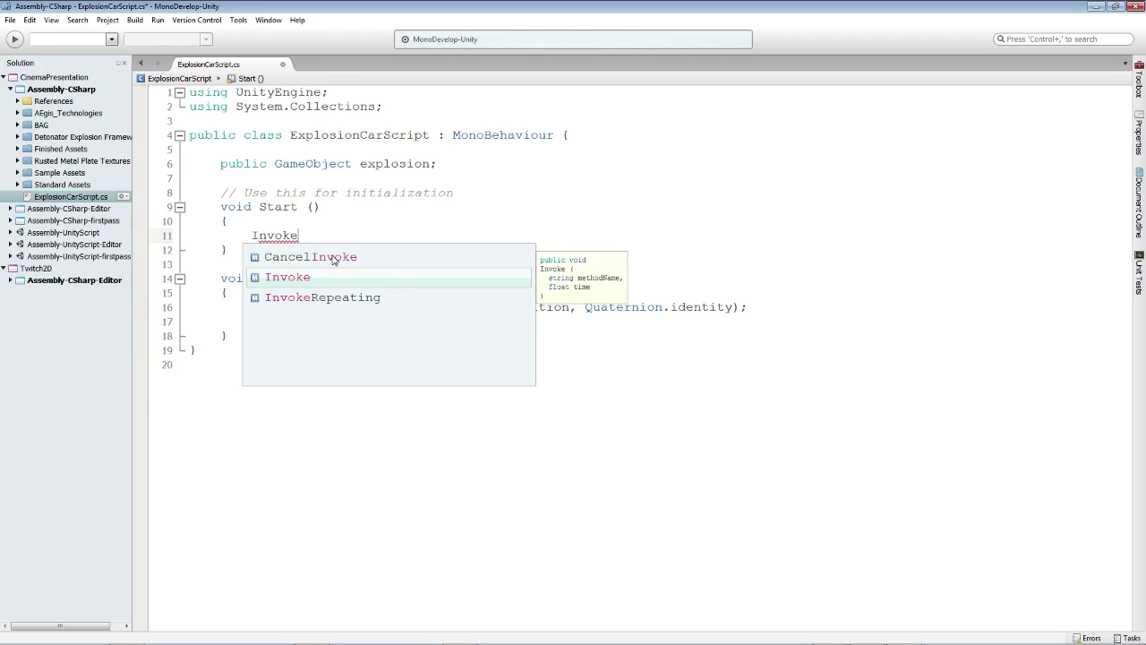
{"action": "type", "text": " (\""}
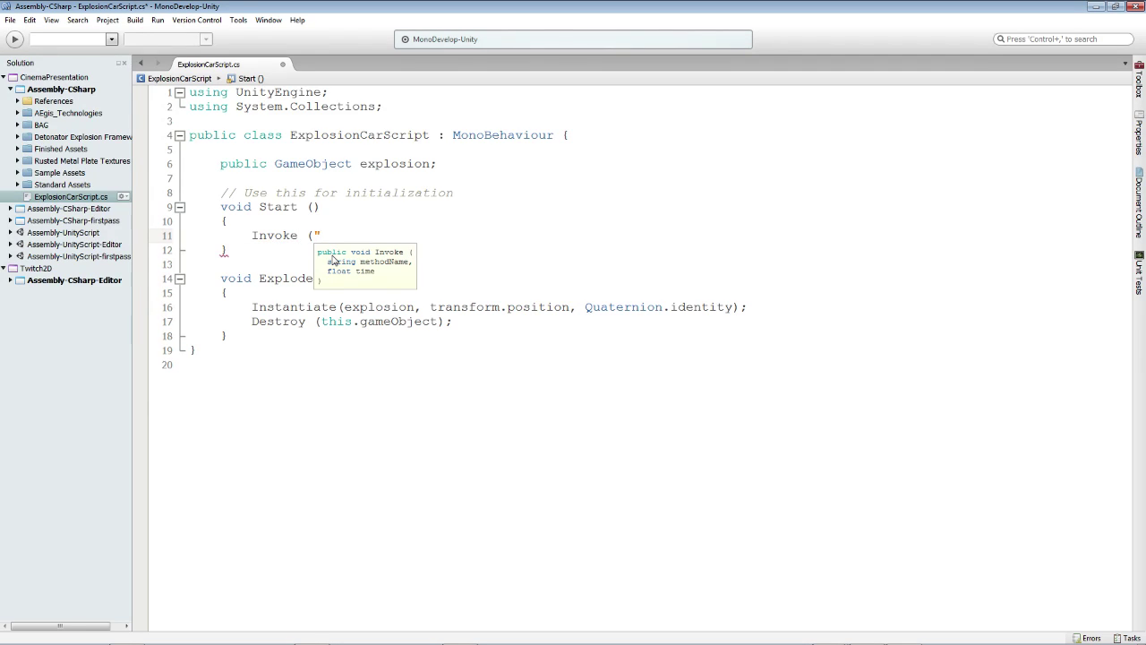
{"action": "type", "text": "Explode\","}
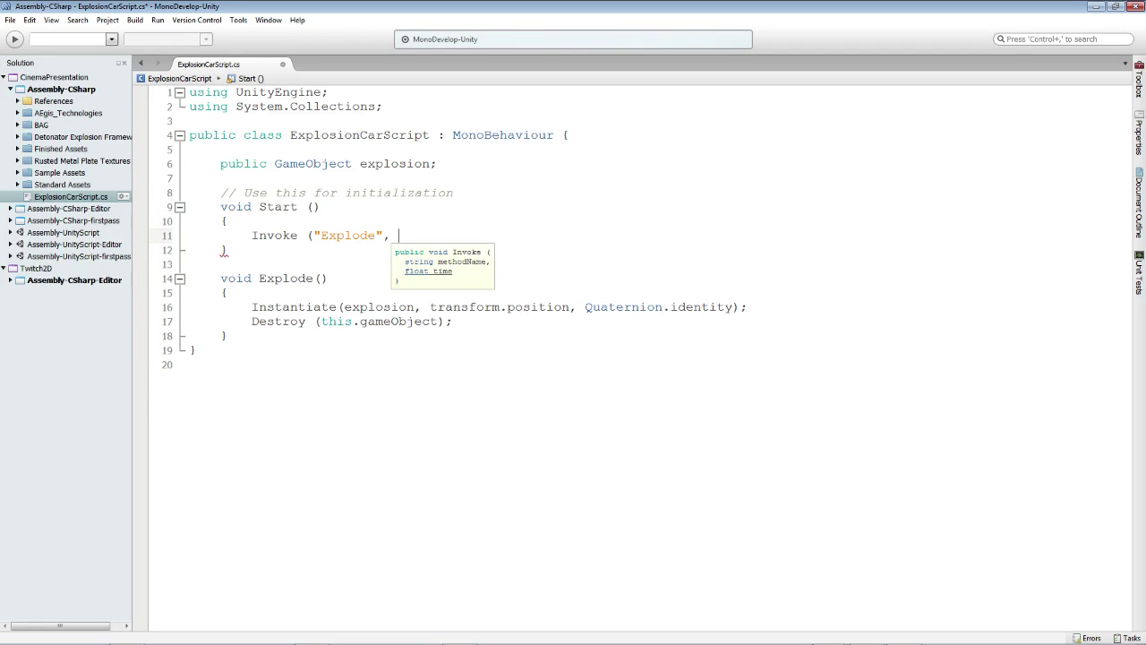
{"action": "type", "text": " 3f);"}
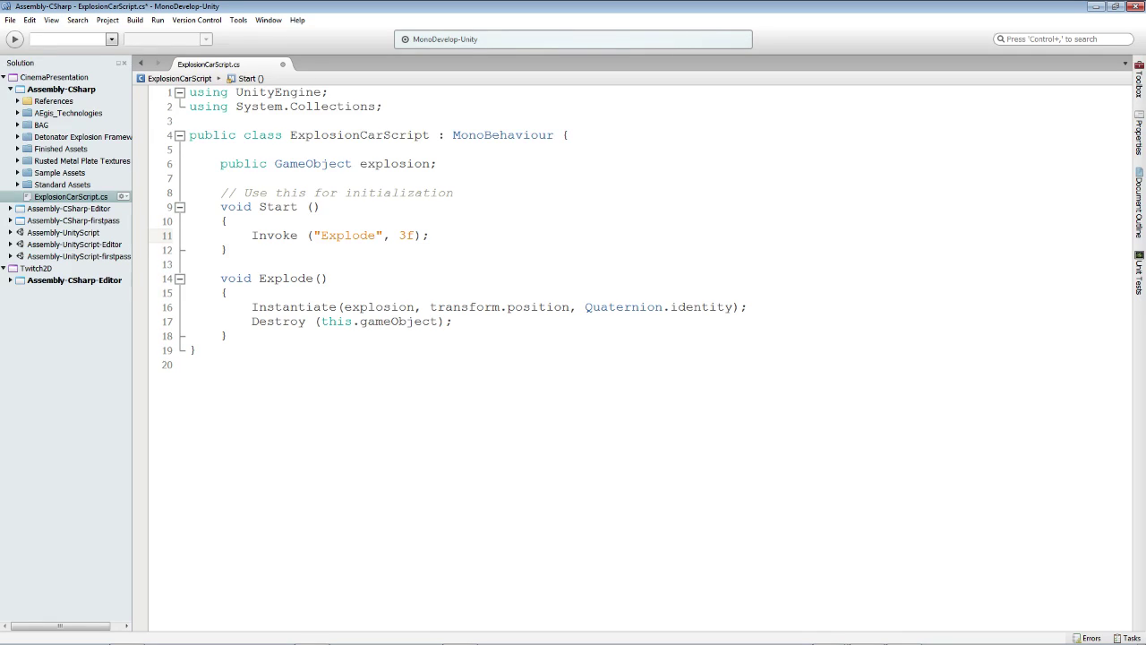
{"action": "left_click_drag", "start_coordinate": [259, 279], "coordinate": [401, 284]}
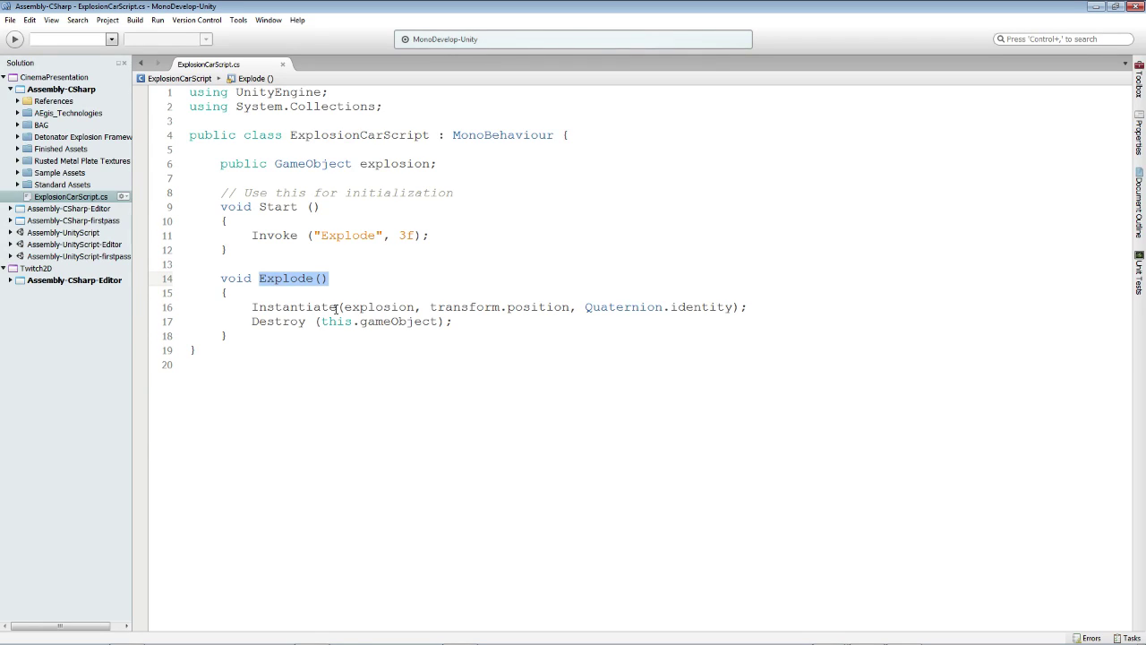
- Switch to Unity, attach ExplosionCarScript to the skyCar object, and show skyCar's components
{"action": "left_click", "coordinate": [313, 636]}
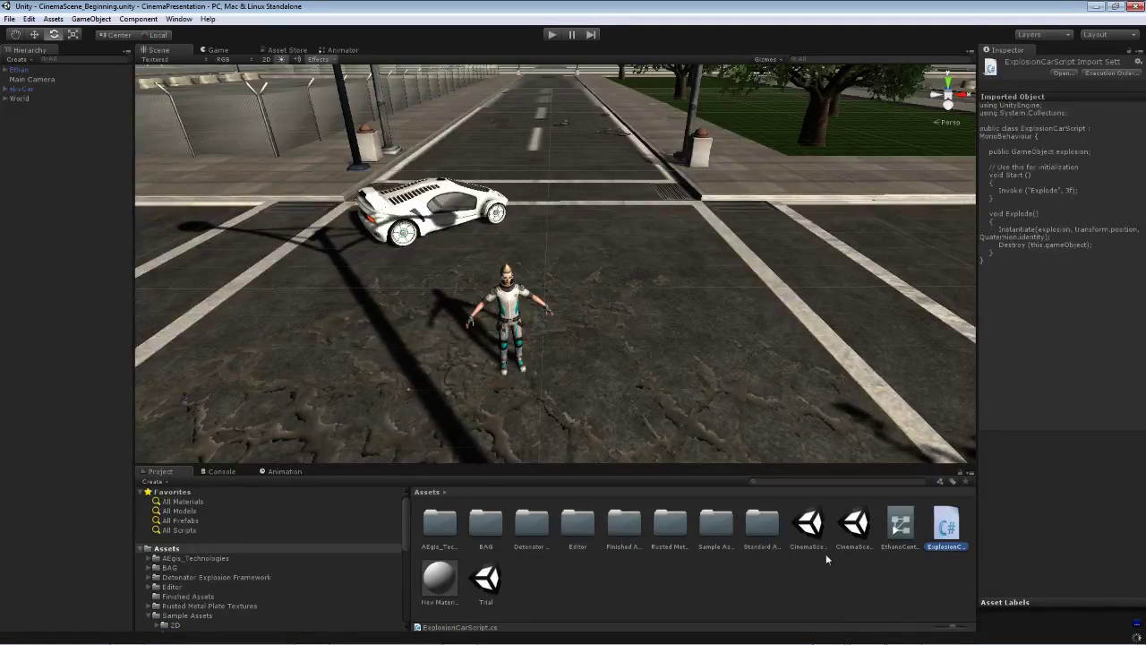
{"action": "left_click", "coordinate": [890, 589]}
{"action": "left_click_drag", "start_coordinate": [942, 527], "coordinate": [34, 92]}
{"action": "left_click", "coordinate": [6, 90]}
{"action": "left_click", "coordinate": [17, 89]}
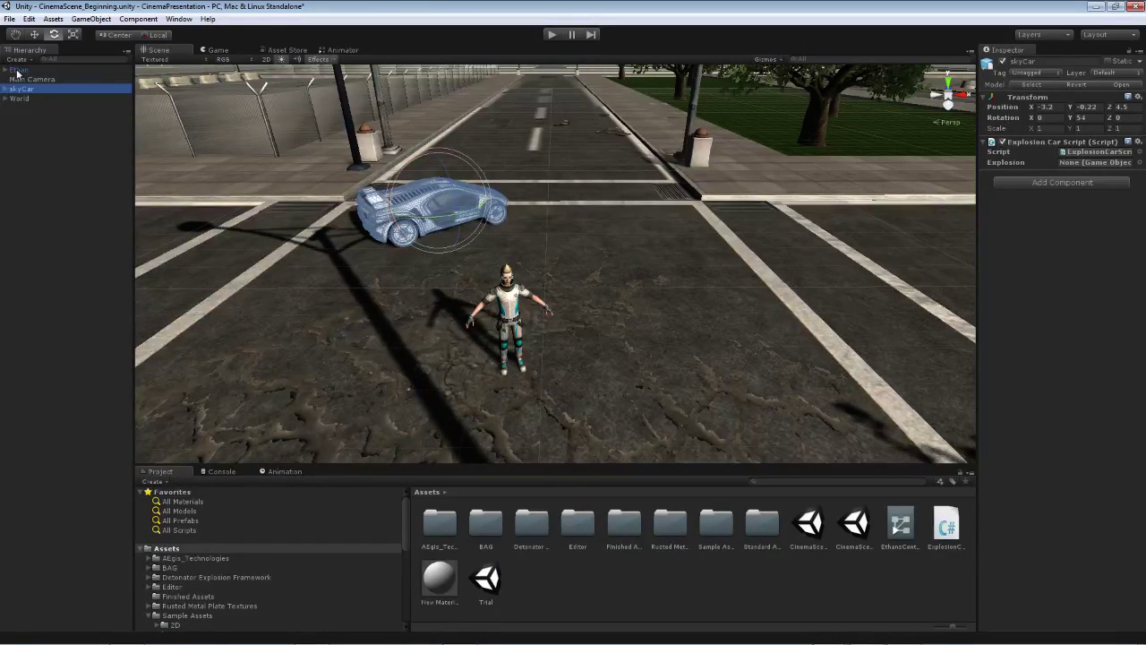
- Assign Ethan to the Explosion field of skyCar's script, play the scene to test it, and stop playback
{"action": "left_click_drag", "start_coordinate": [16, 71], "coordinate": [1073, 162]}
{"action": "left_click", "coordinate": [553, 34]}
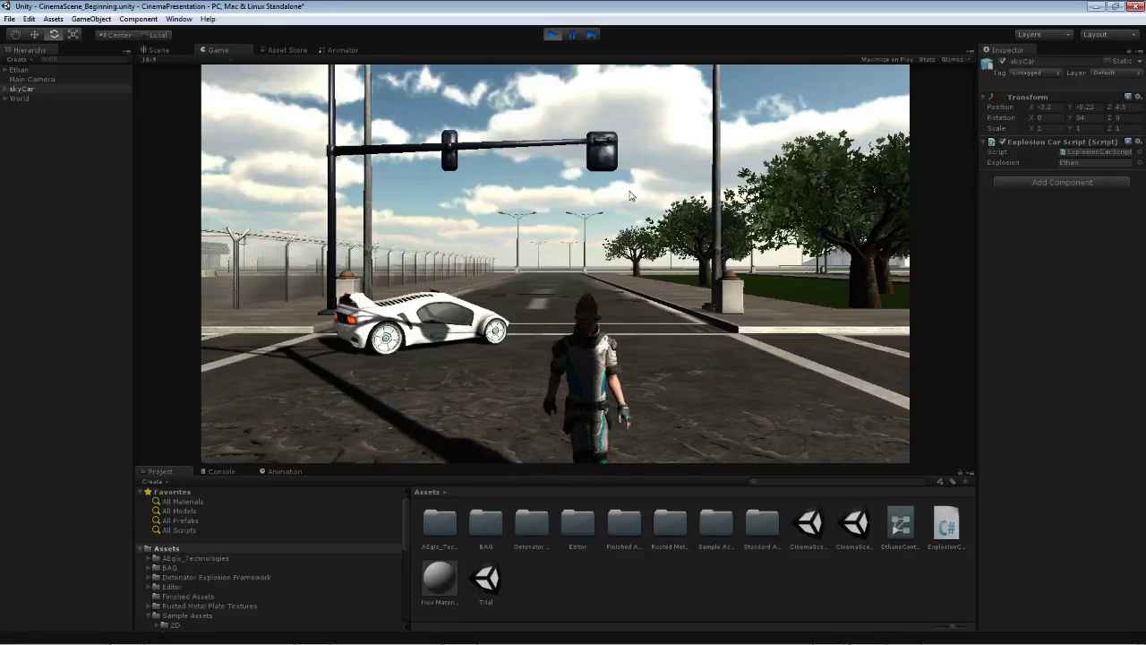
{"action": "left_click", "coordinate": [551, 34]}
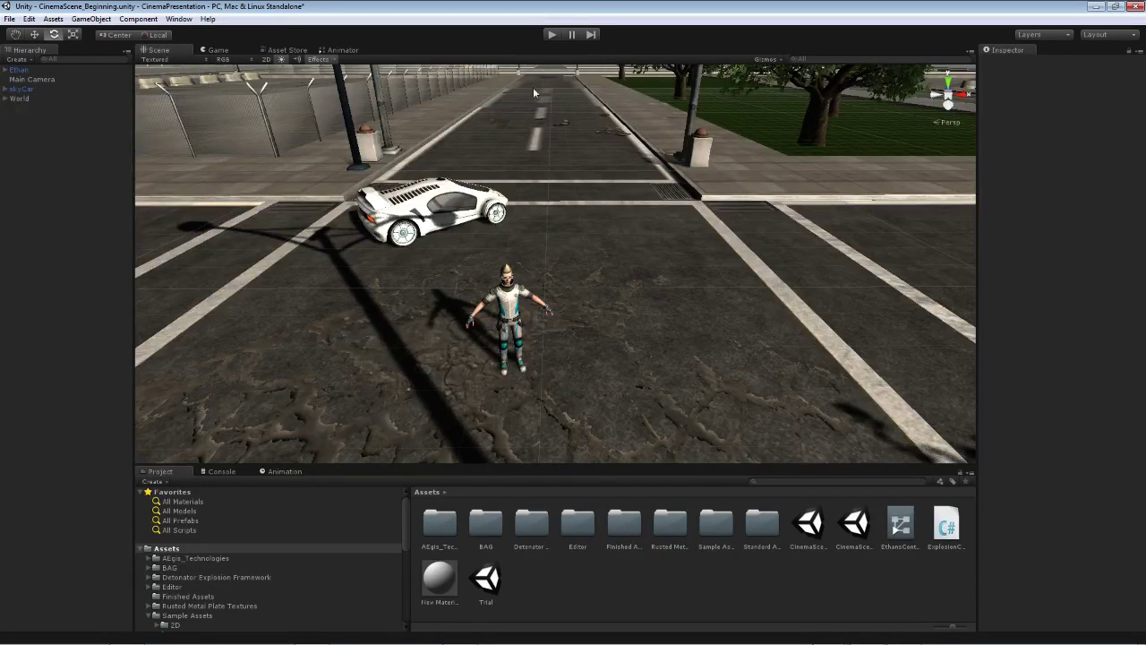
- Open the Prefab Examples folder of the Detonator Explosion Framework and select skyCar
{"action": "left_click", "coordinate": [187, 577]}
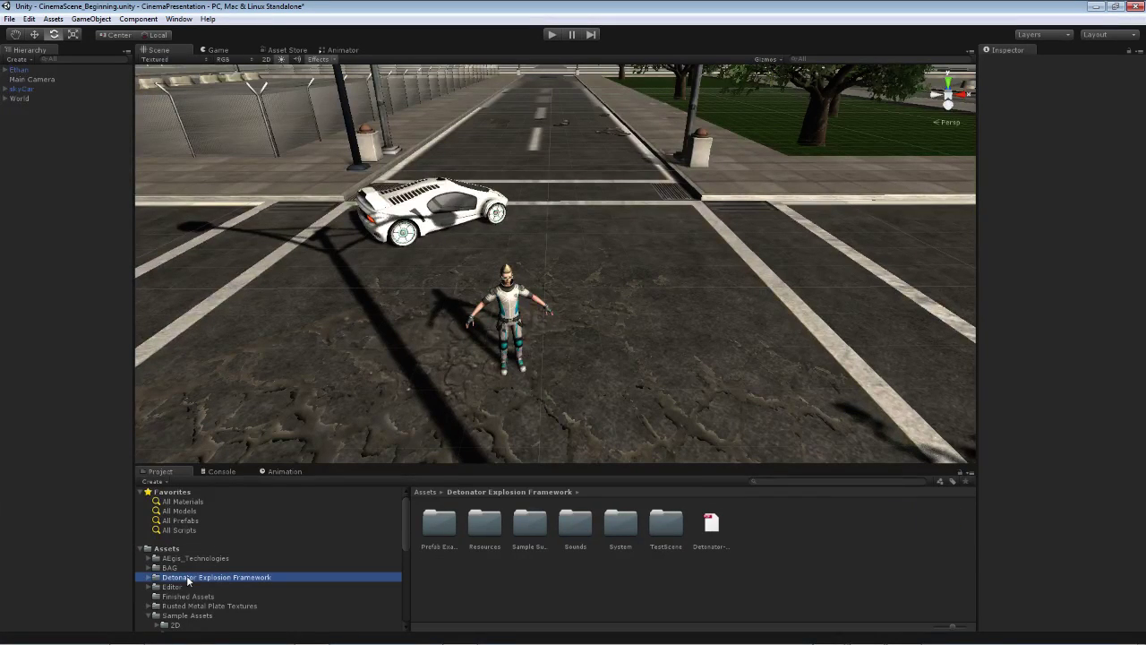
{"action": "left_click", "coordinate": [148, 578]}
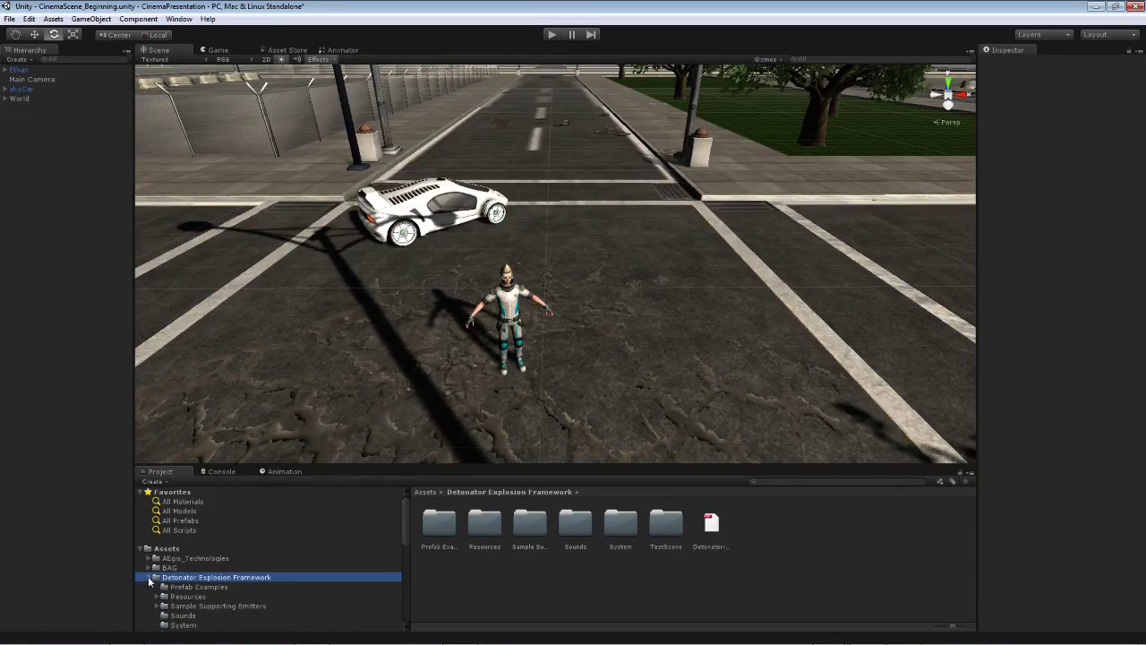
{"action": "left_click", "coordinate": [184, 588]}
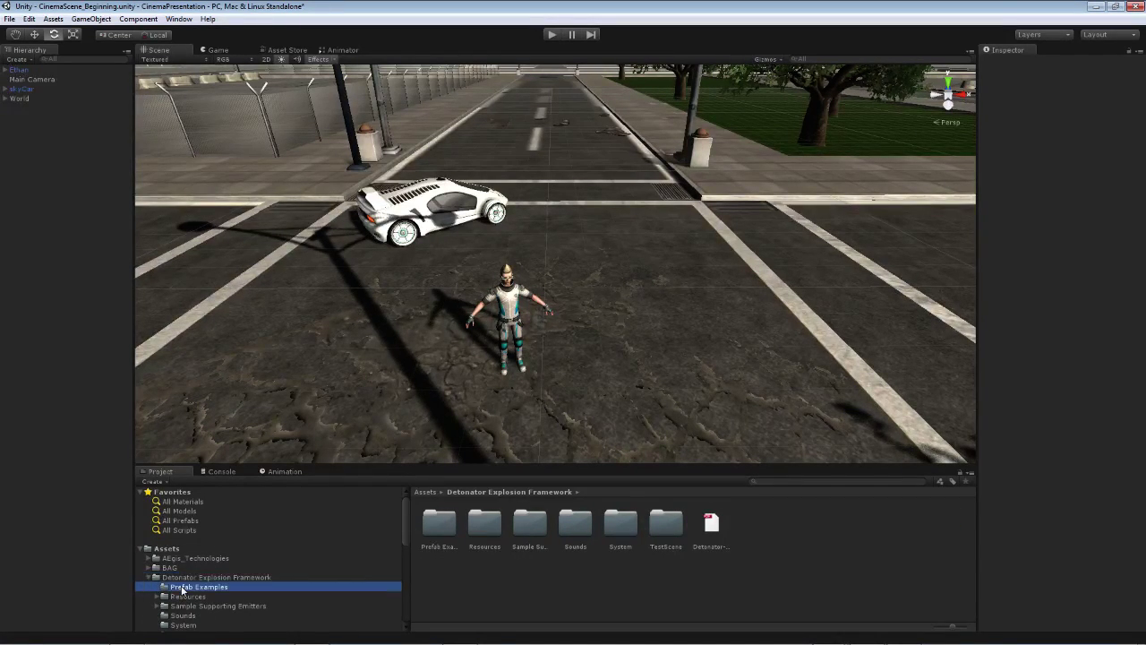
{"action": "left_click", "coordinate": [22, 90]}
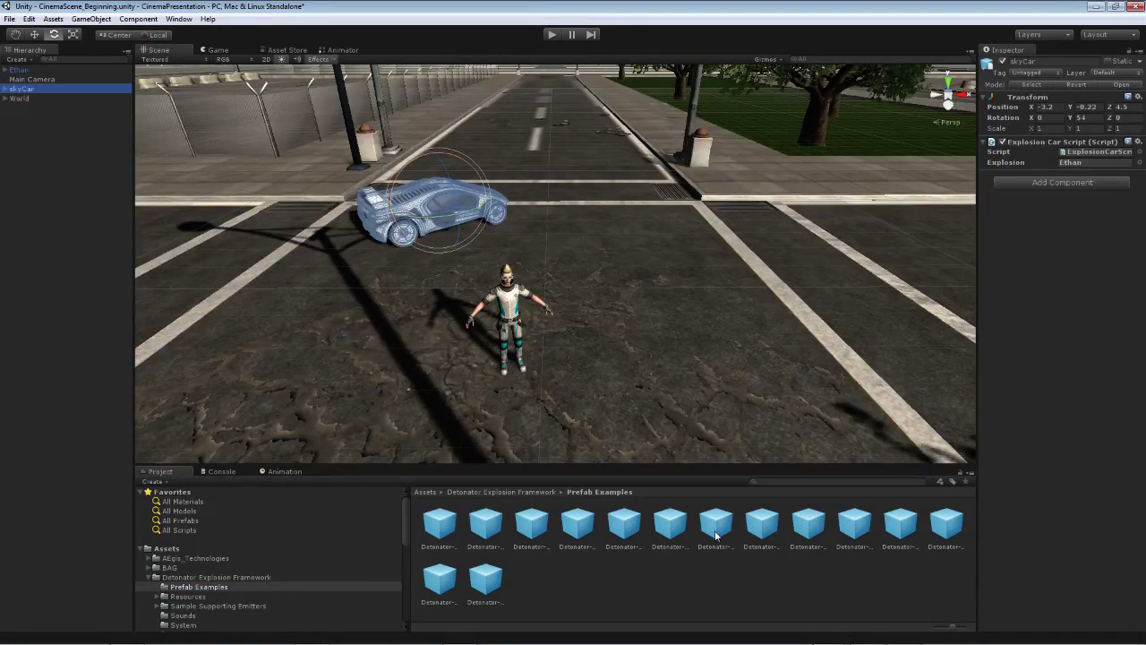
- Look through the Detonator prefabs and assign Detonator-Insanity to the Explosion field of skyCar's script
{"action": "left_click", "coordinate": [764, 529]}
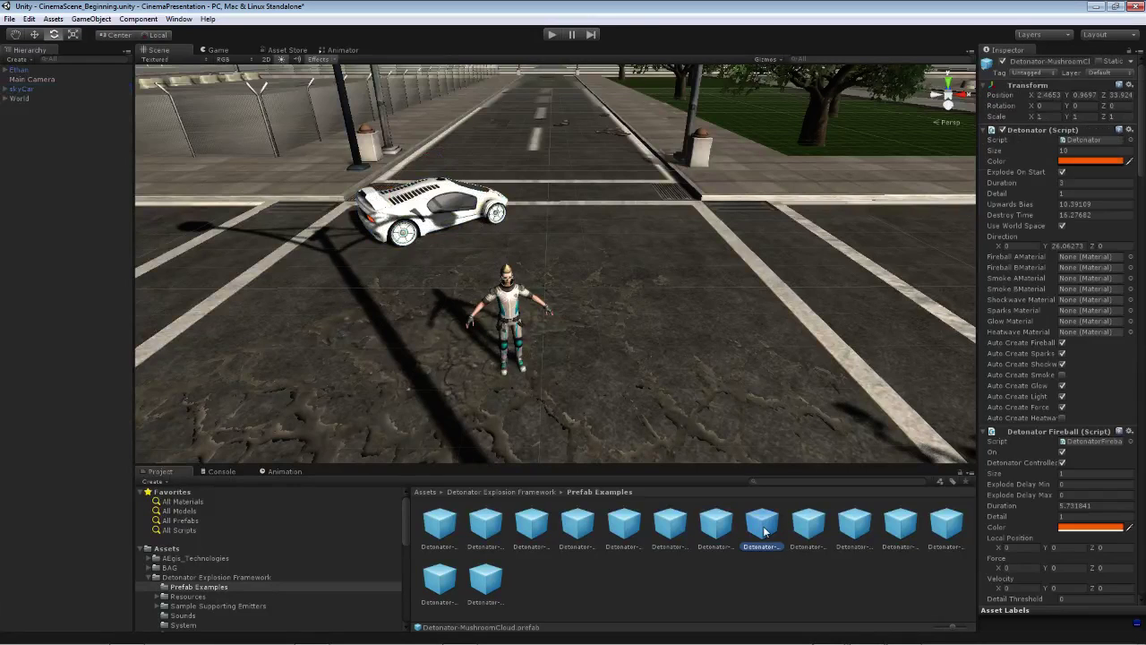
{"action": "left_click", "coordinate": [806, 527]}
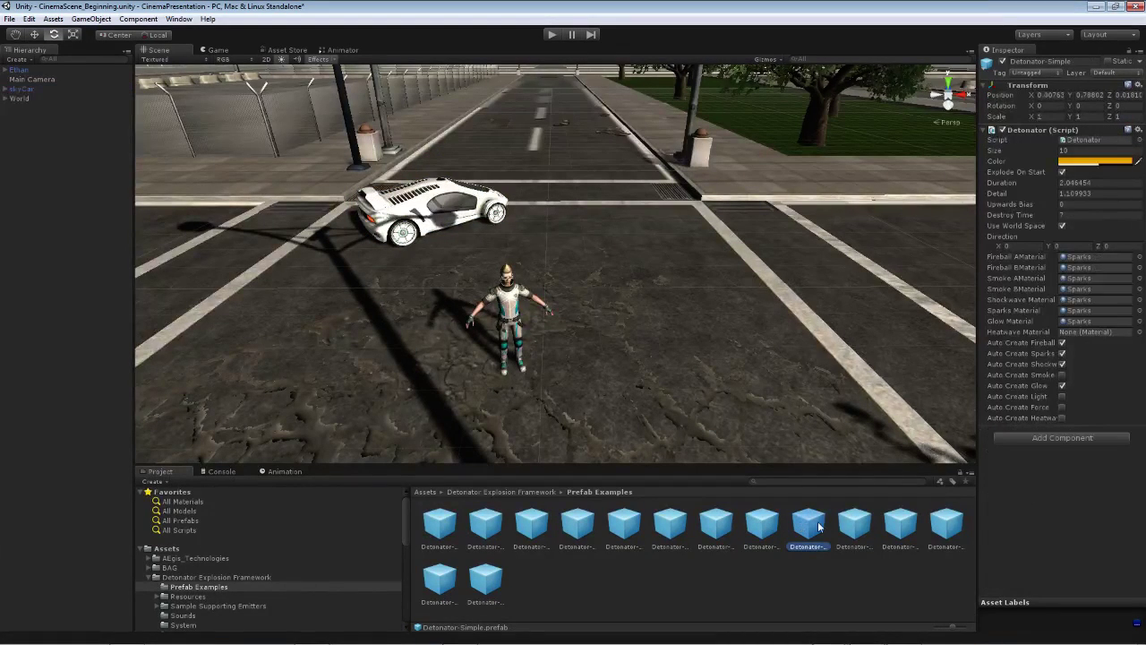
{"action": "left_click", "coordinate": [846, 528]}
{"action": "left_click", "coordinate": [909, 527]}
{"action": "left_click", "coordinate": [954, 527]}
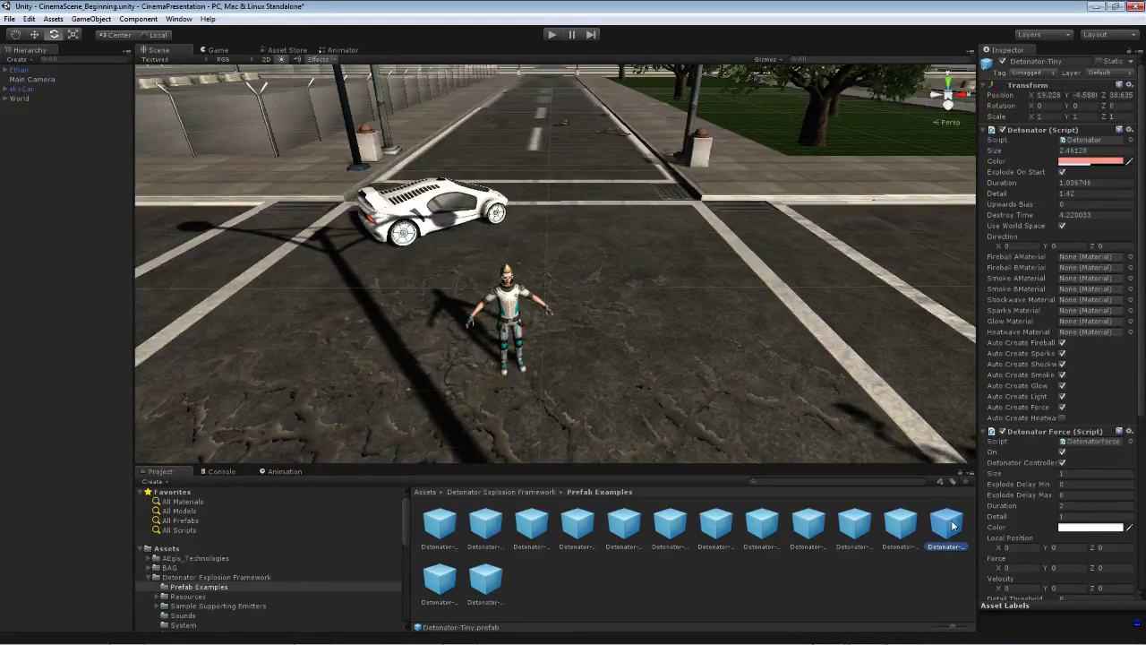
{"action": "left_click", "coordinate": [762, 527]}
{"action": "left_click", "coordinate": [717, 527]}
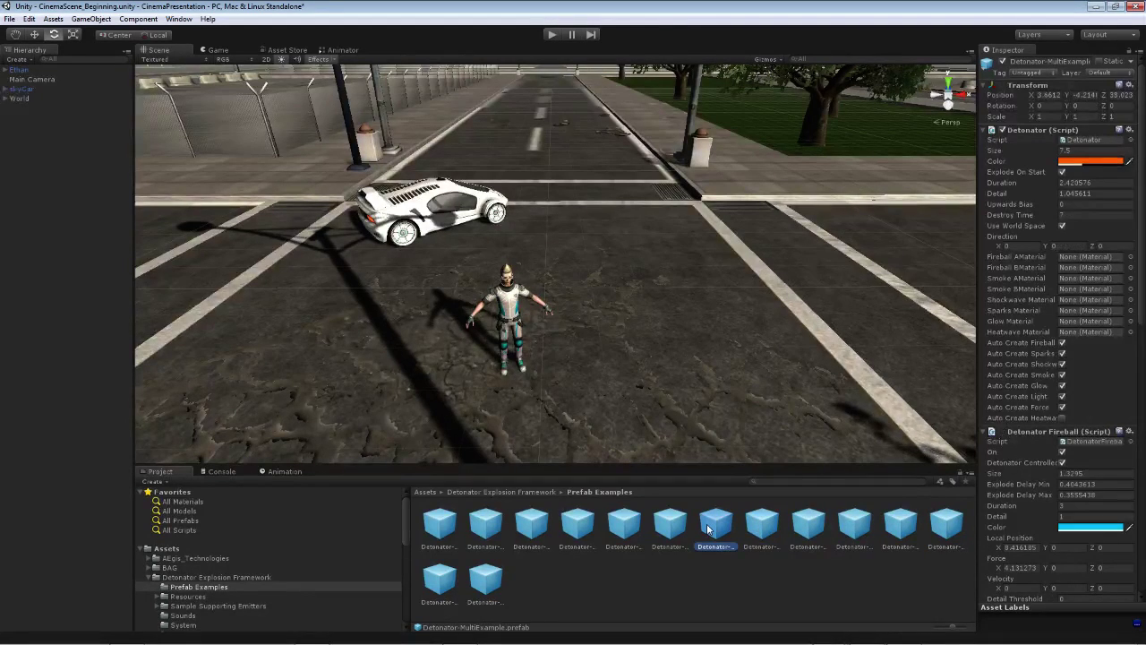
{"action": "left_click", "coordinate": [676, 529]}
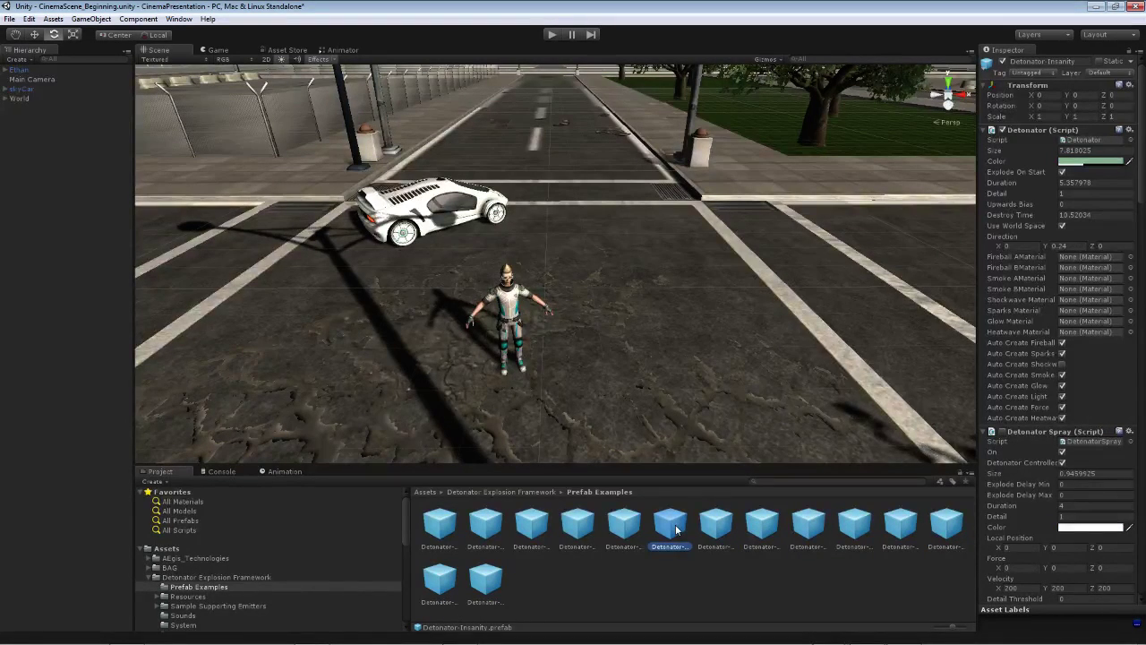
{"action": "left_click", "coordinate": [29, 89]}
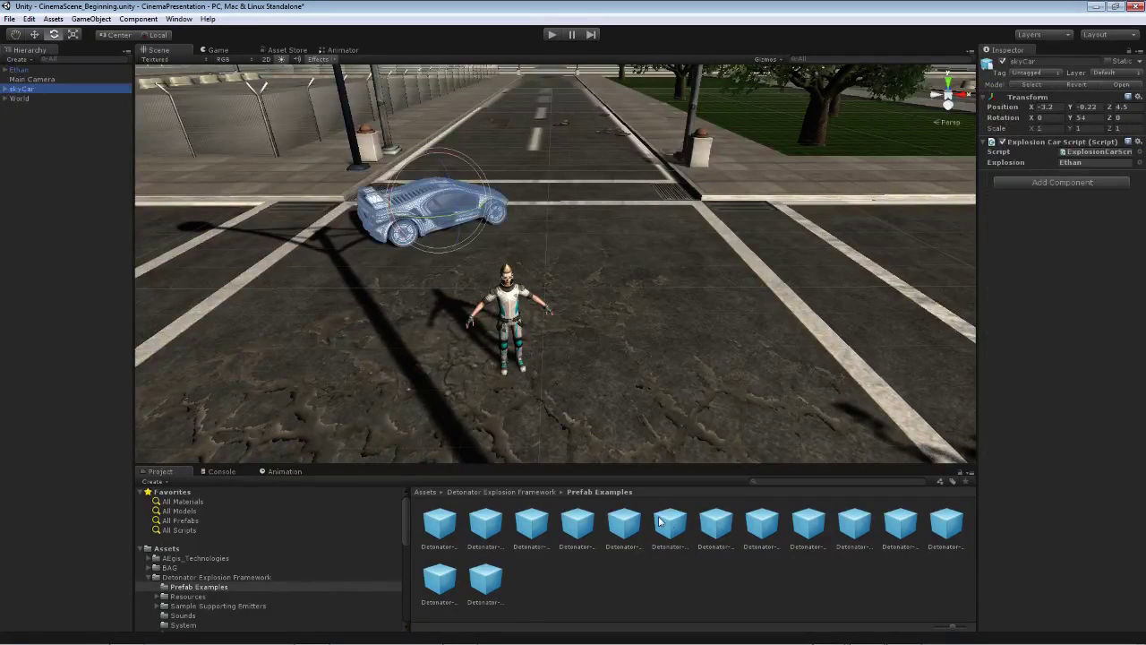
{"action": "left_click_drag", "start_coordinate": [670, 527], "coordinate": [1077, 170]}
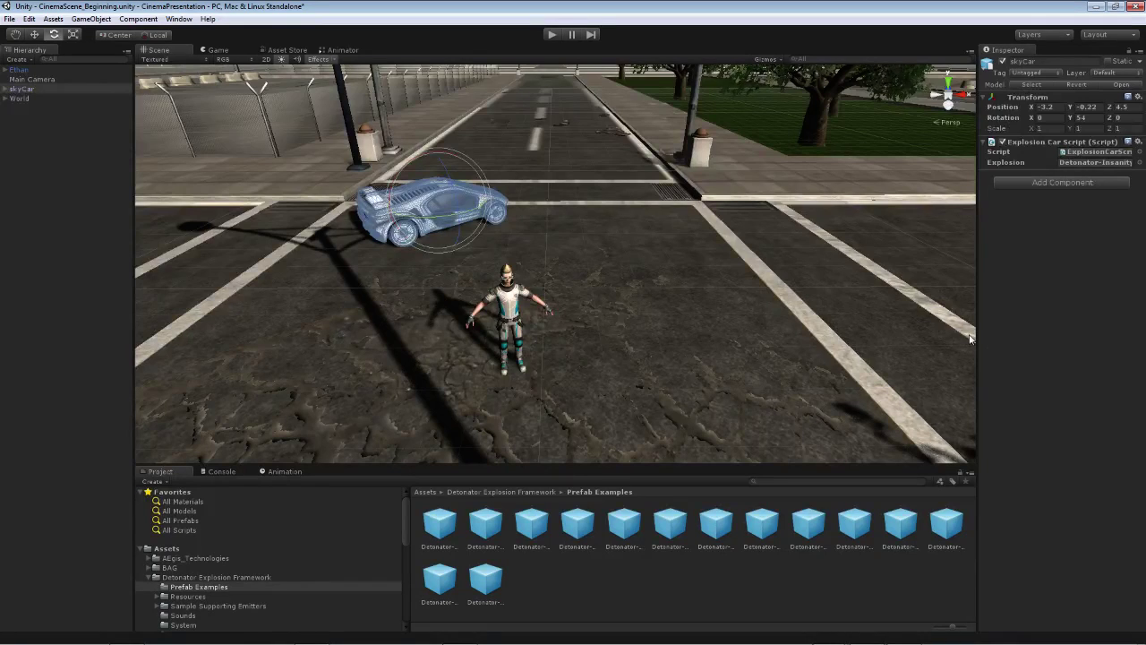
- Play the scene to test the car explosion, examine the explosion spot in the Scene view, and stop playback
{"action": "left_click", "coordinate": [553, 35]}
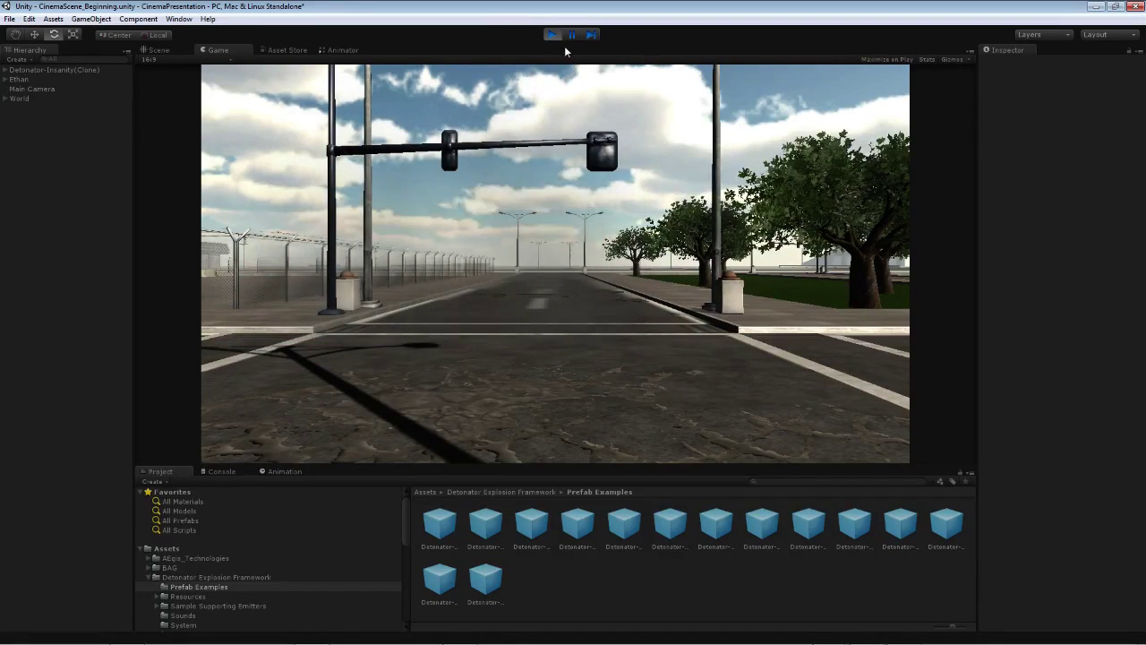
{"action": "key", "text": "ctrl+1"}
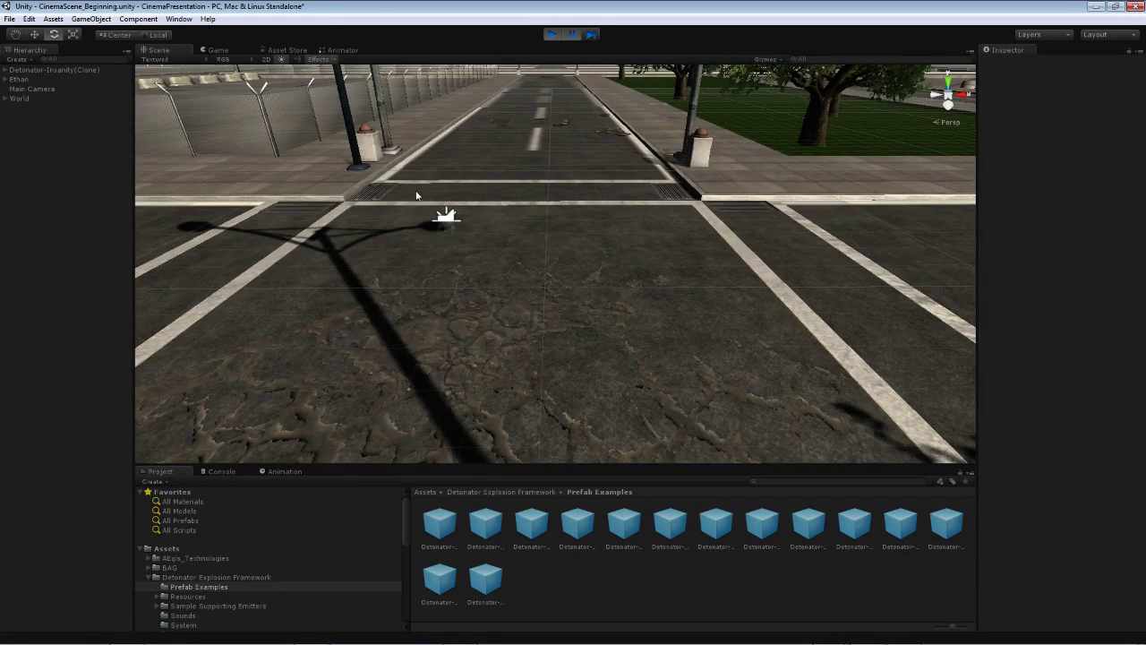
{"action": "left_click", "coordinate": [552, 36]}
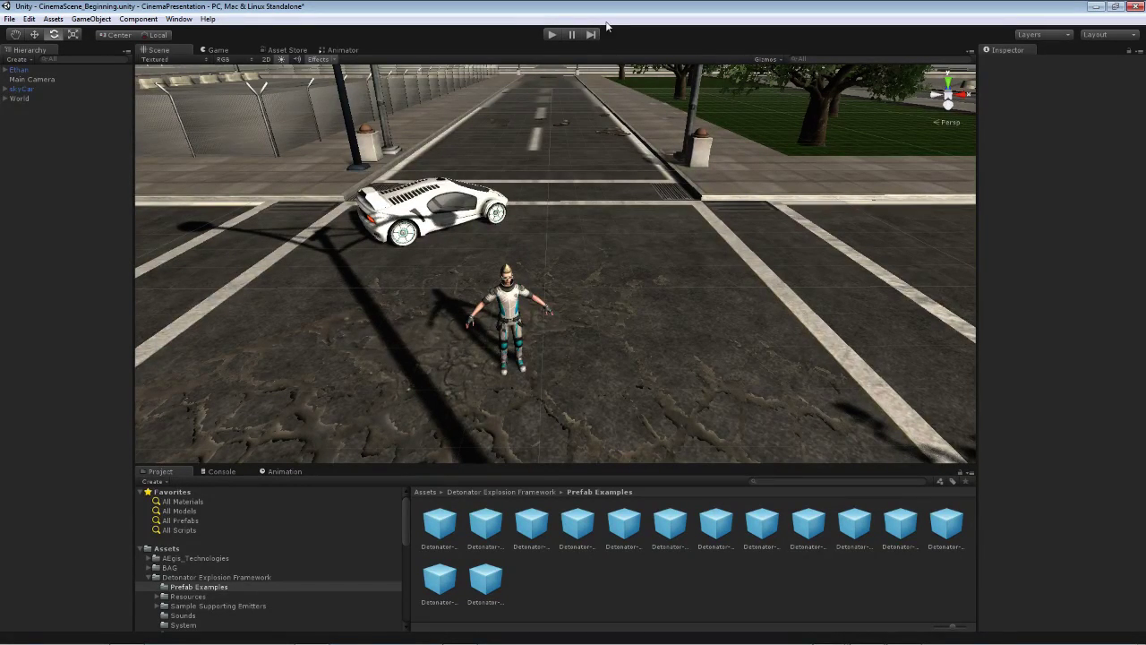
- Replay the scene, pause it during the explosion to examine the effect, and stop playback
{"action": "left_click", "coordinate": [556, 35]}
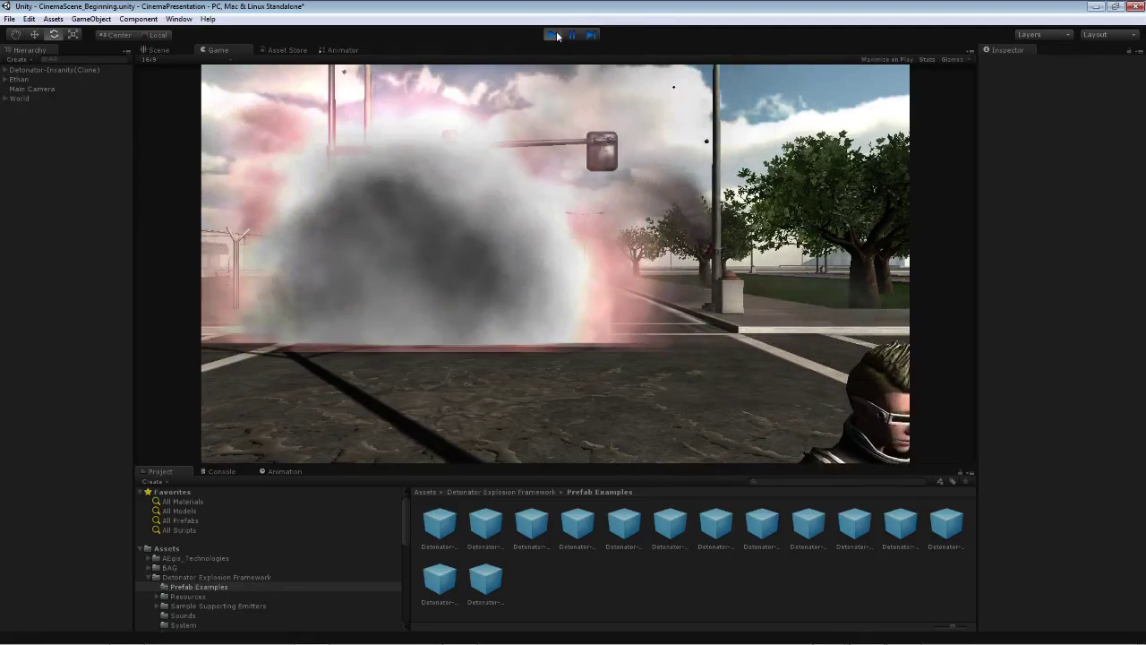
{"action": "left_click", "coordinate": [571, 34]}
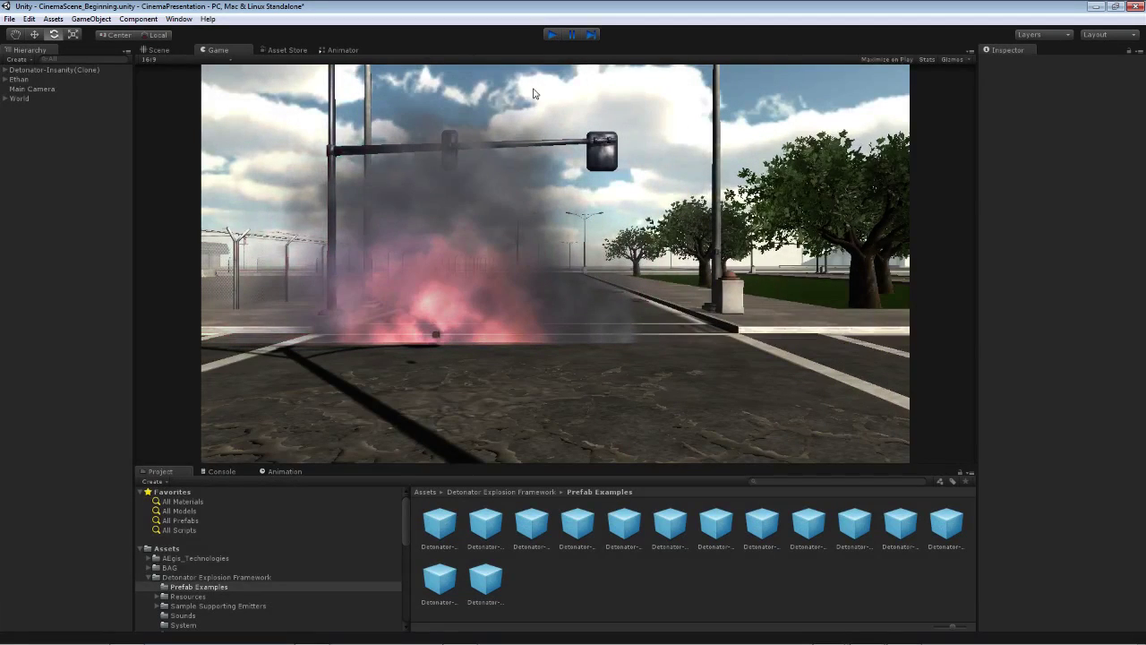
{"action": "key", "text": "ctrl+p"}
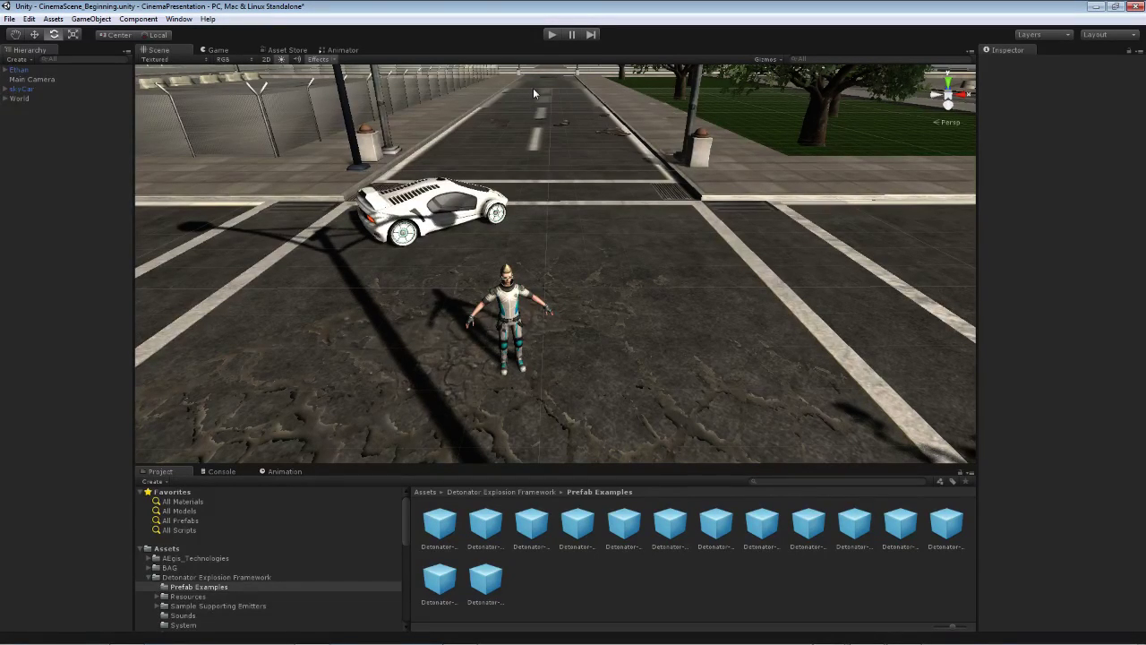
- Collapse the Detonator Explosion Framework folder and return to the root Assets folder
{"action": "left_click", "coordinate": [154, 578]}
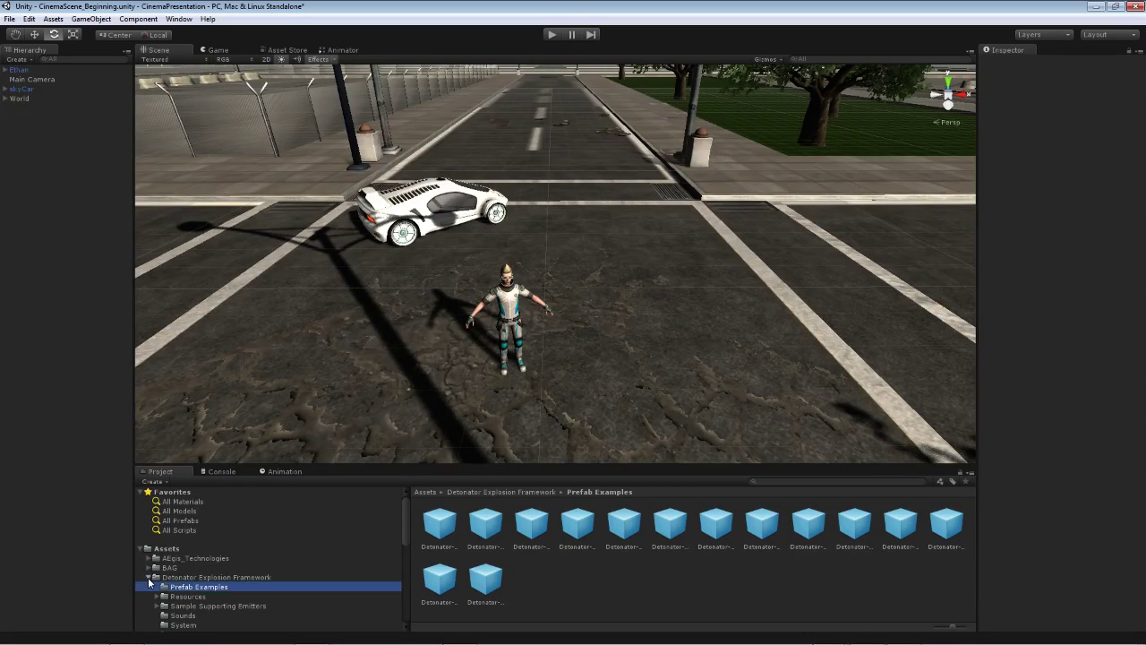
{"action": "left_click", "coordinate": [172, 549]}
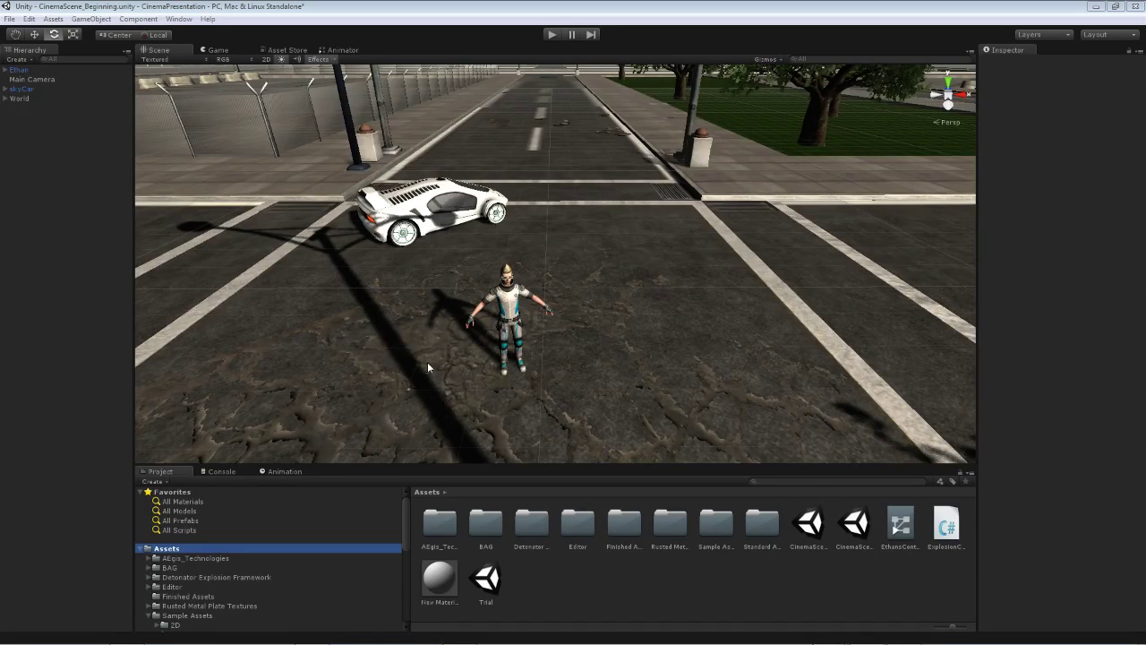
- Create a C# script named SloMoScript in the Assets folder and switch to MonoDevelop to edit it
{"action": "right_click", "coordinate": [642, 583]}
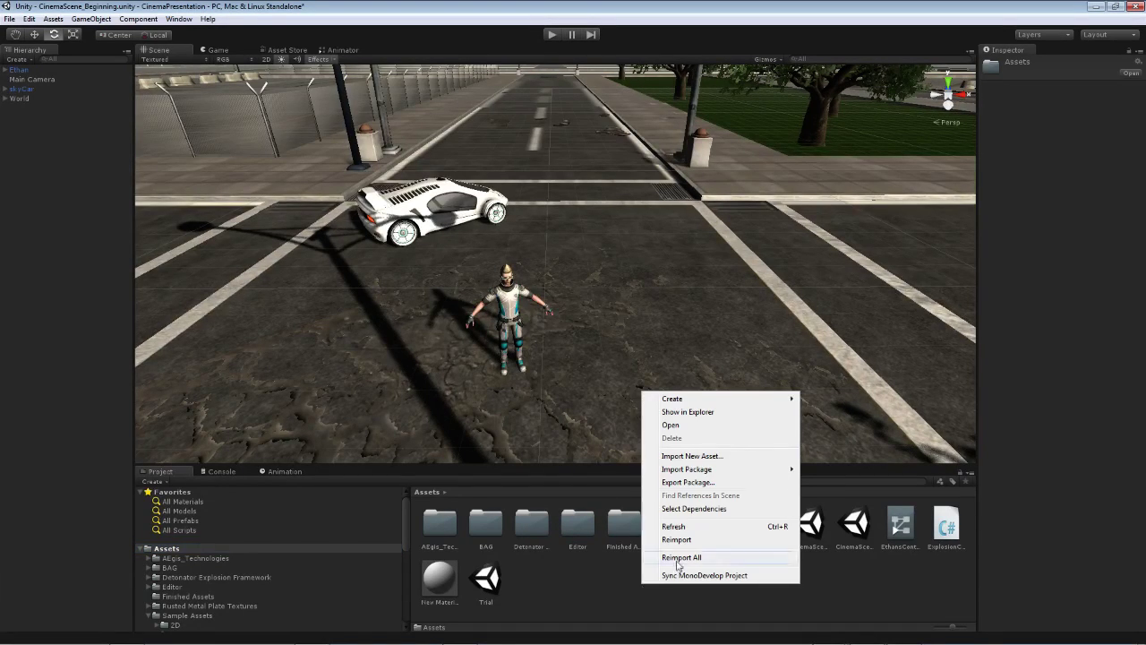
{"action": "mouse_move", "coordinate": [708, 400]}
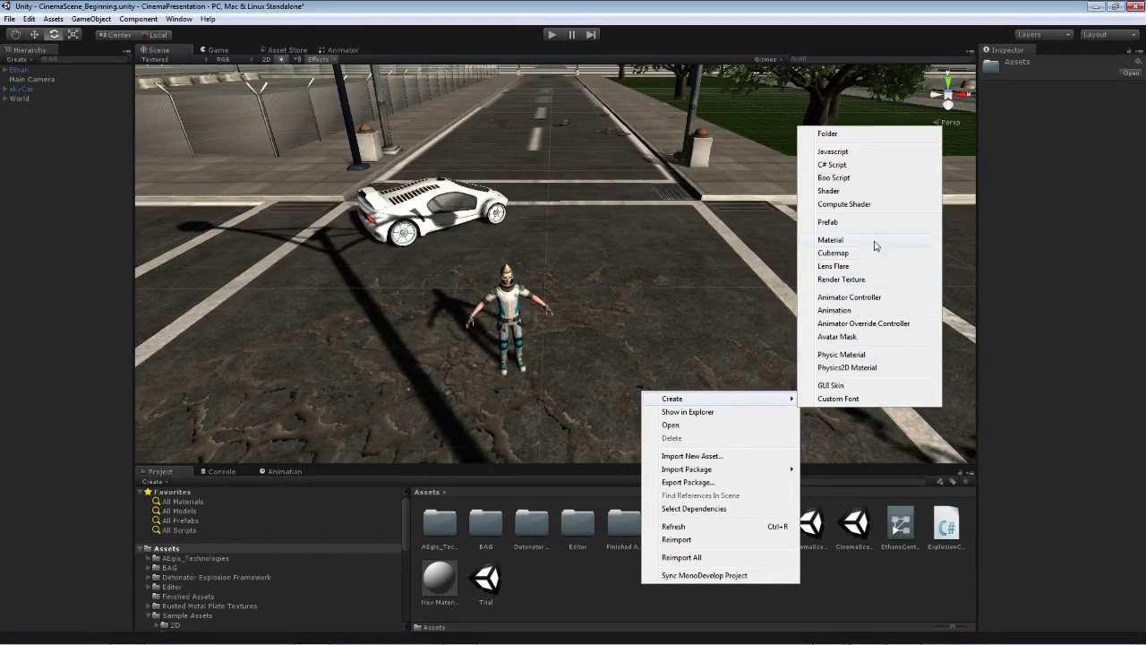
{"action": "left_click", "coordinate": [833, 165]}
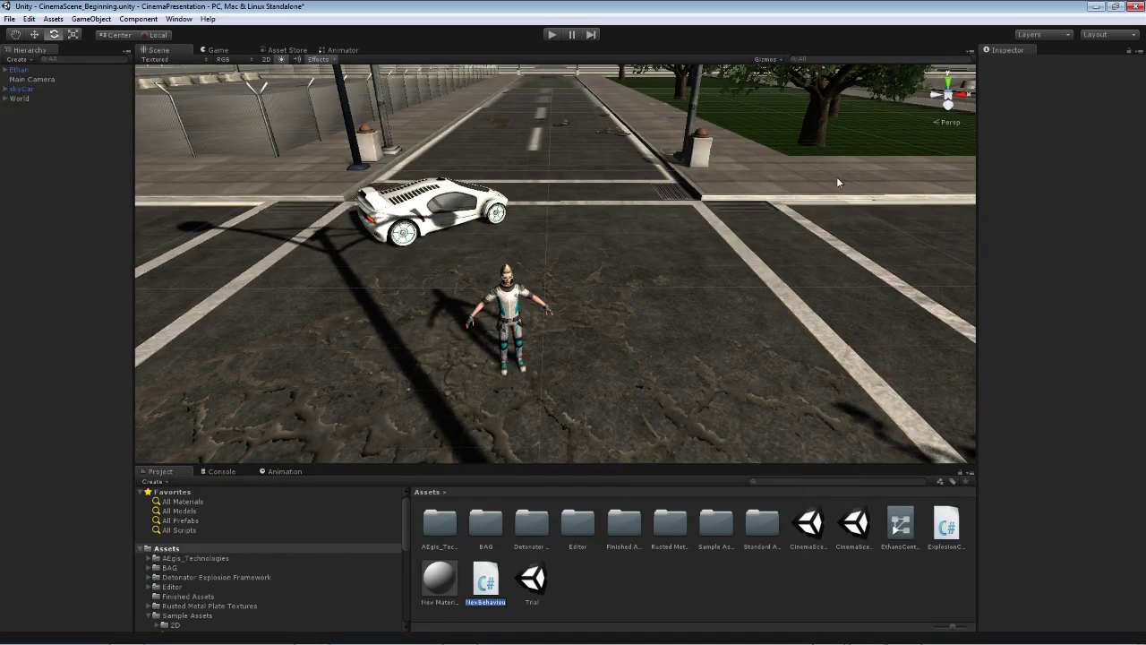
{"action": "type", "text": "SloMoScript"}
{"action": "key", "text": "Return"}
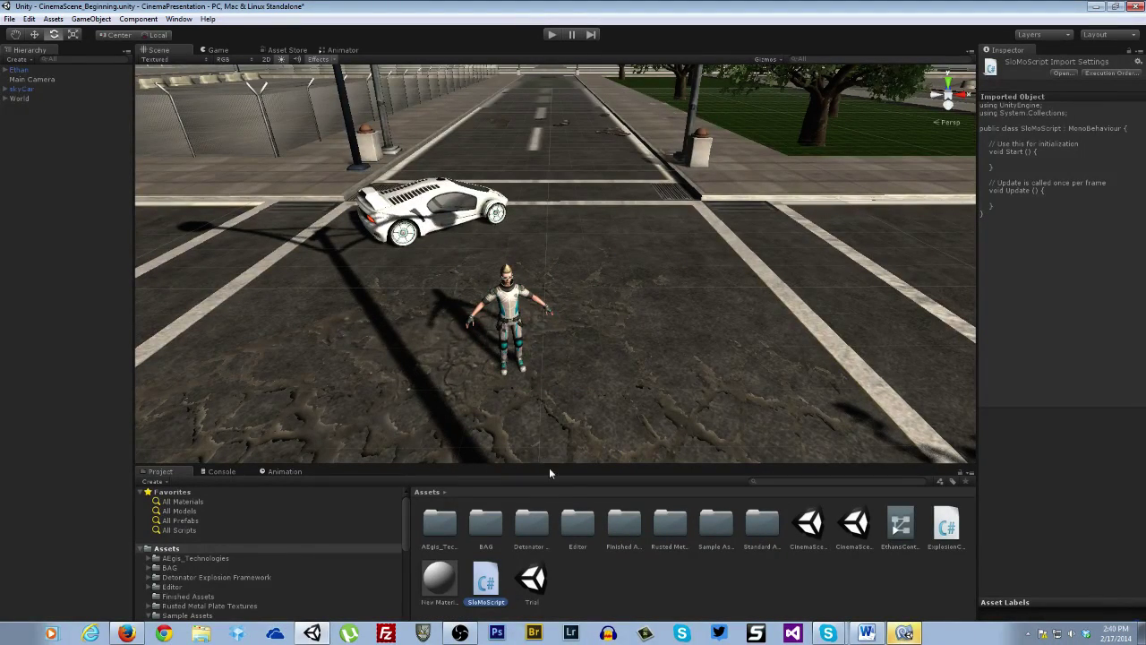
{"action": "left_click", "coordinate": [905, 632]}
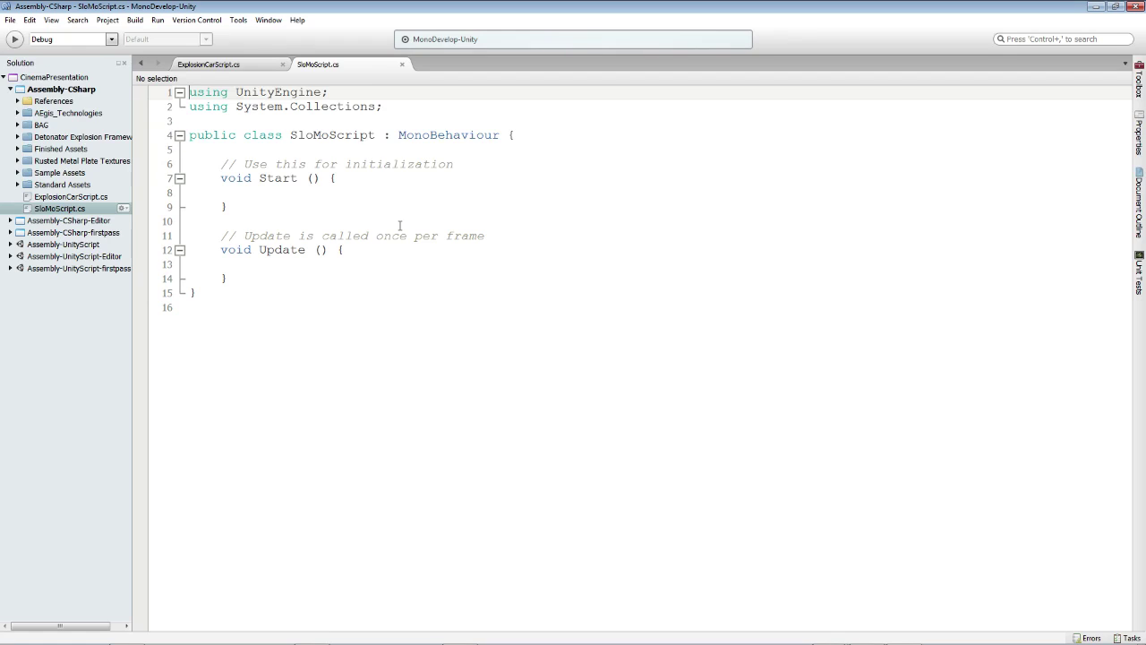
- Replace the Update method and its comment in SloMoScript with an empty void SlowTime() method
{"action": "left_click_drag", "start_coordinate": [245, 279], "coordinate": [220, 236]}
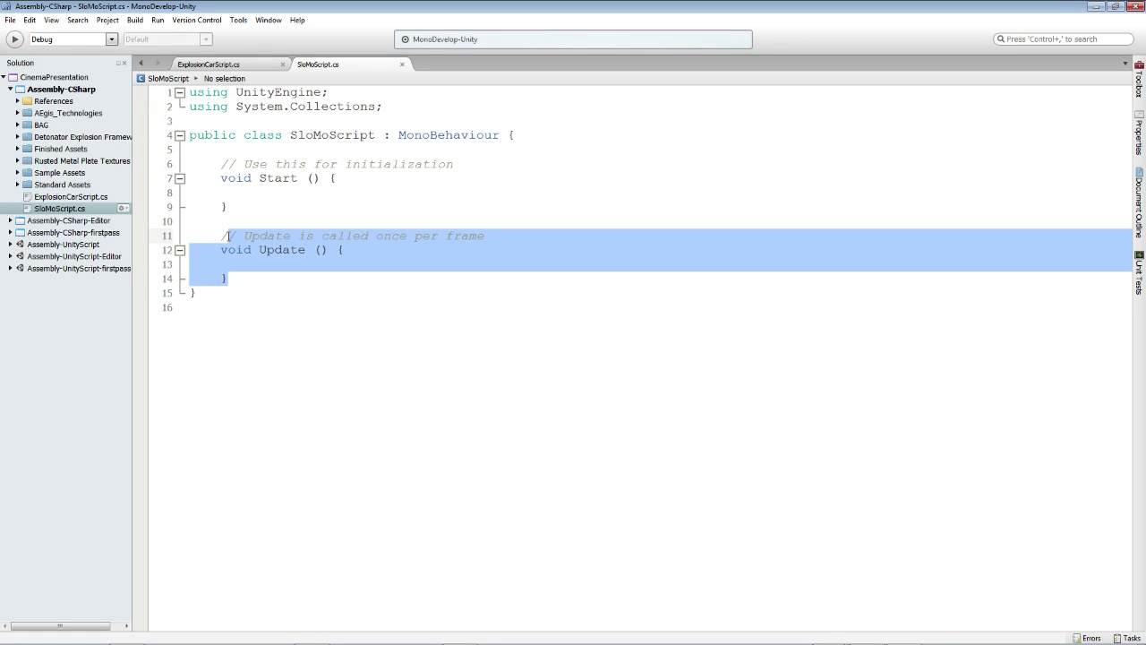
{"action": "key", "text": "BackSpace"}
{"action": "type", "text": "void"}
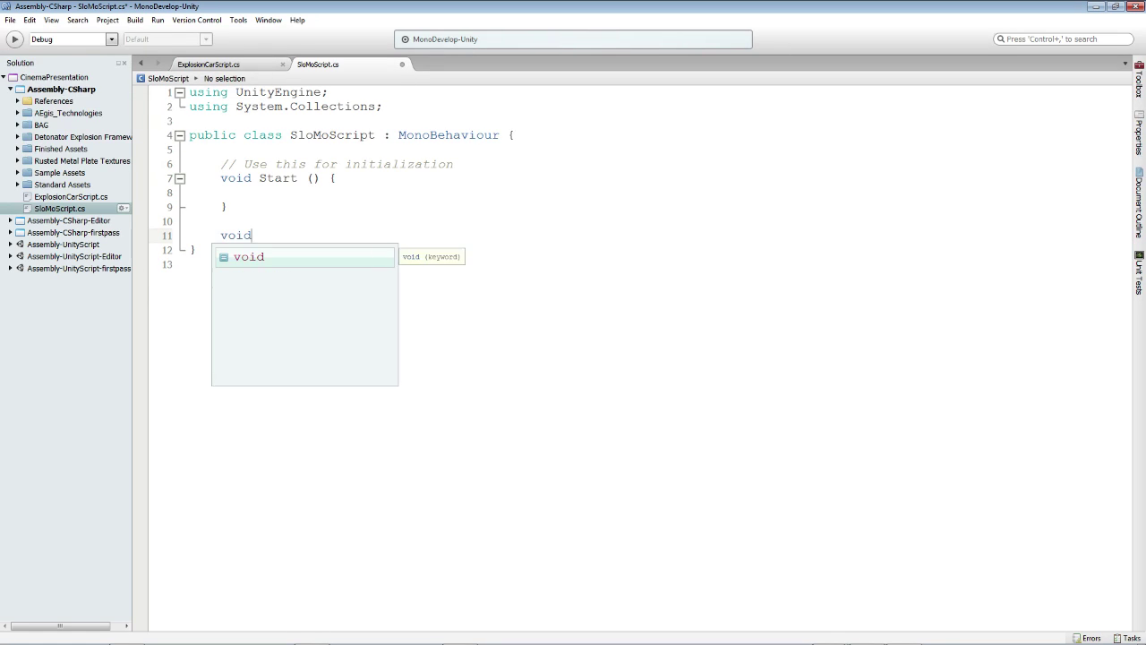
{"action": "type", "text": " SlowTime()"}
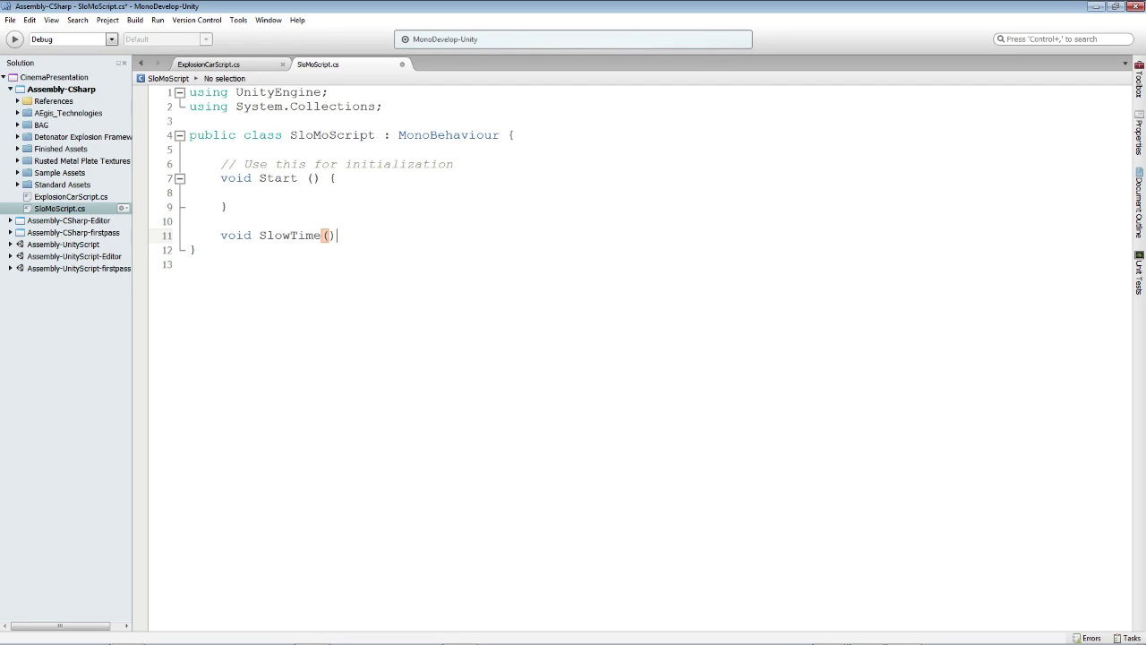
{"action": "key", "text": "Return"}
{"action": "type", "text": "{"}
{"action": "key", "text": "Return"}
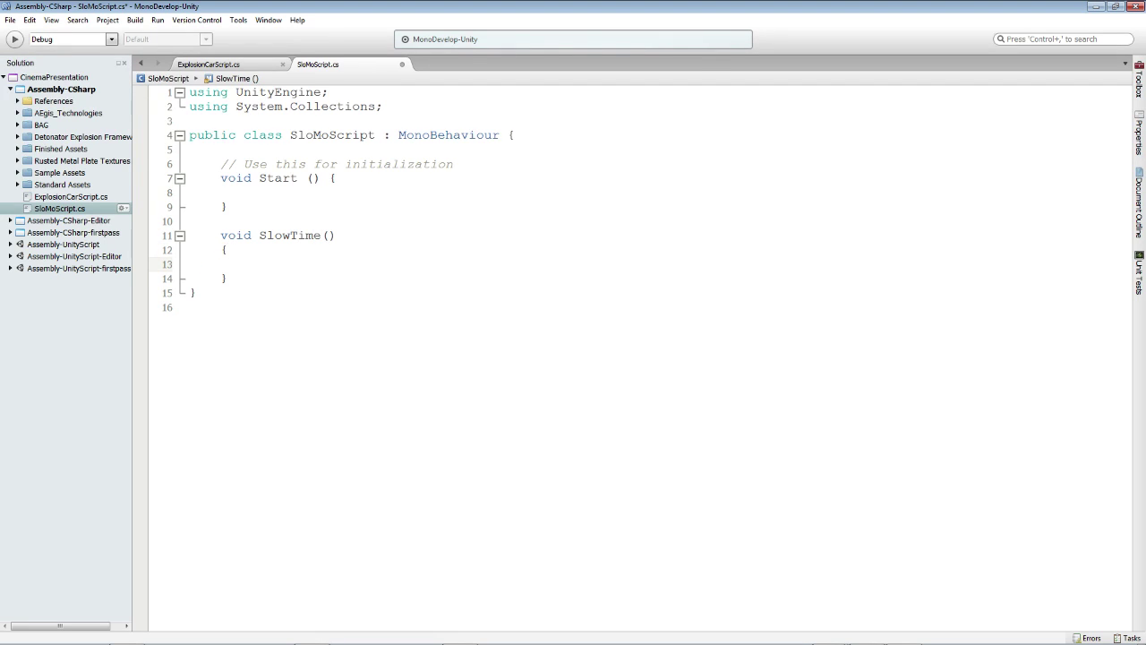
- Add the statement Time.timeScale = .4f; inside the SlowTime method
{"action": "type", "text": "Time.tim"}
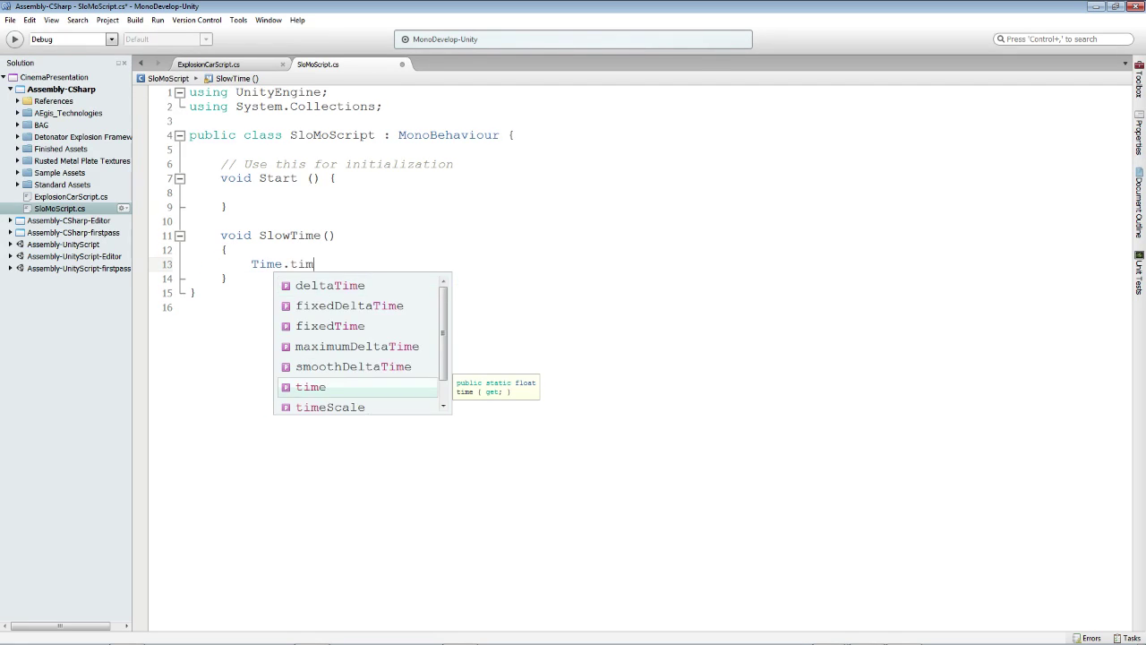
{"action": "type", "text": "e"}
{"action": "key", "text": "Down"}
{"action": "key", "text": "Return"}
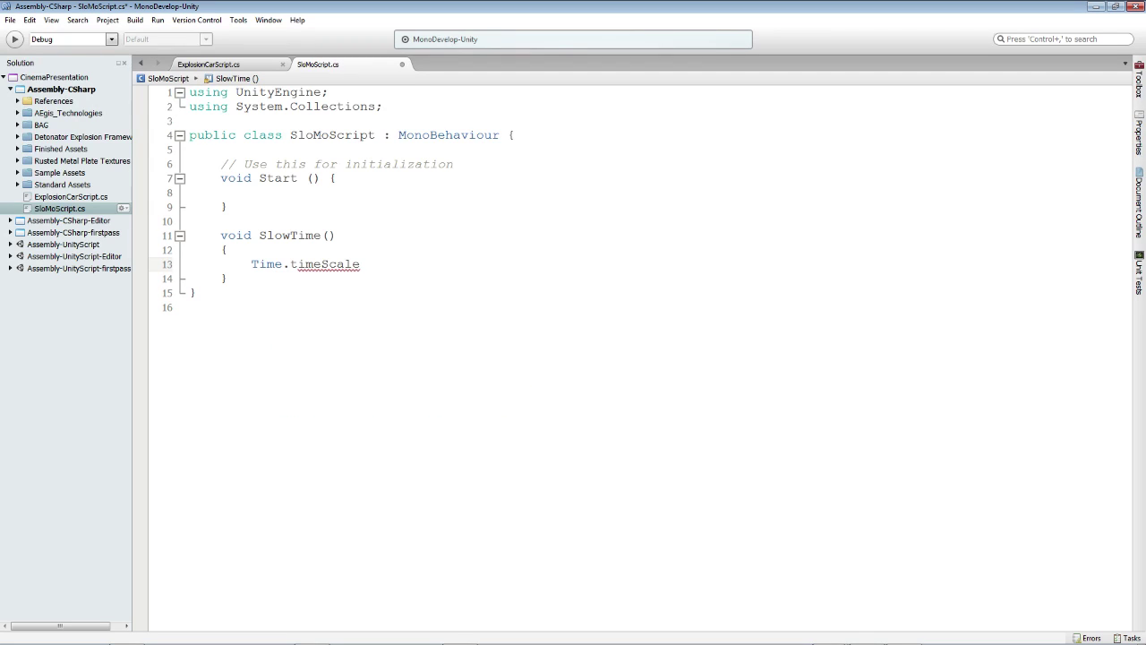
{"action": "type", "text": "= .f"}
{"action": "key", "text": "Escape"}
{"action": "type", "text": "4f;"}
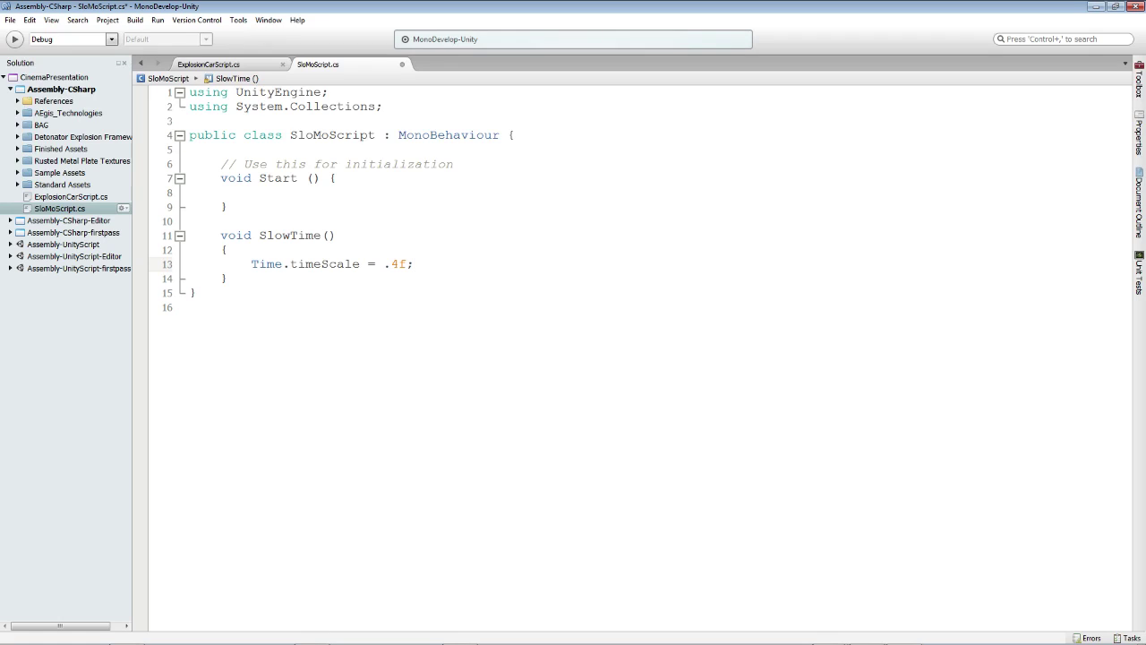
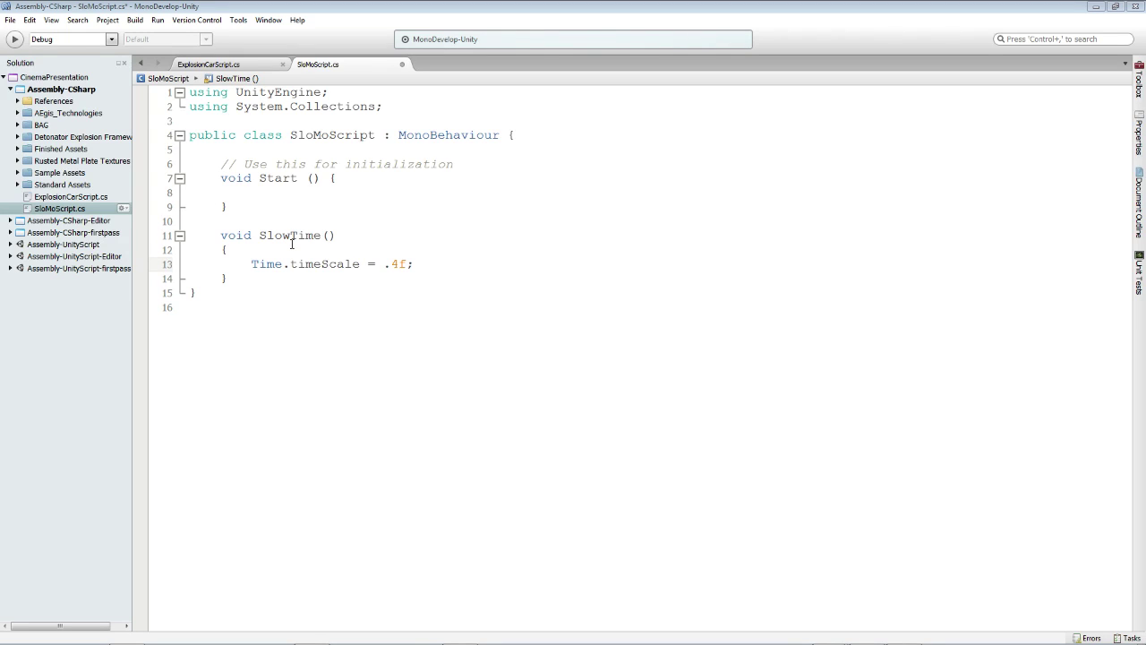
- Try a timeScale of 0 in SlowTime, return it to .4f, and save the script
{"action": "left_click", "coordinate": [261, 192]}
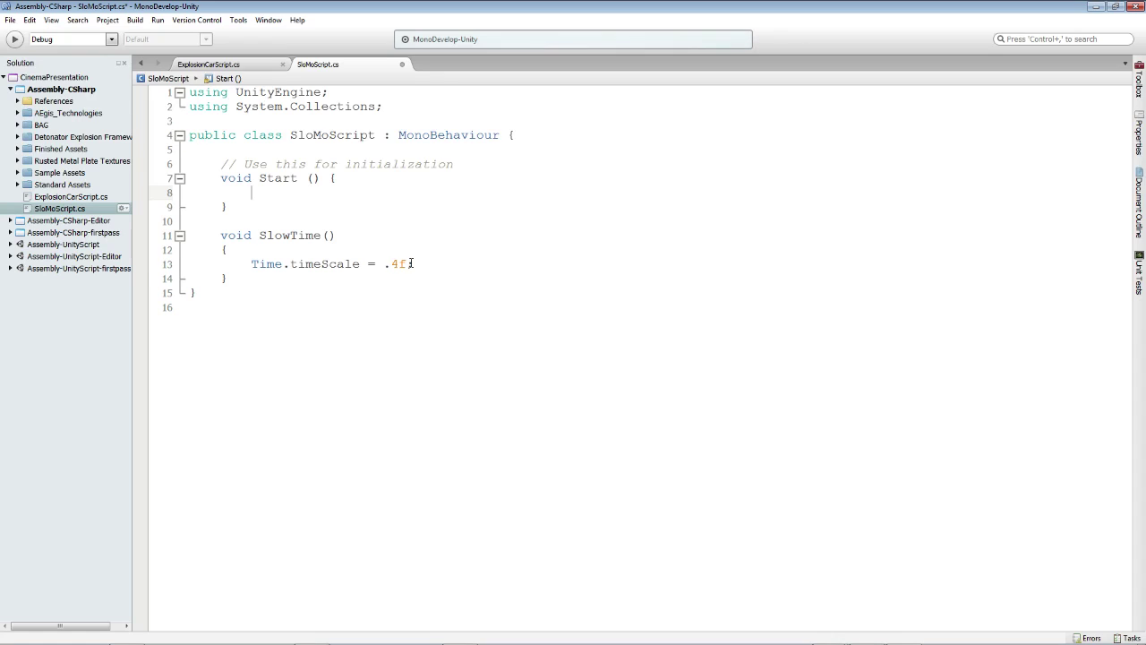
{"action": "left_click_drag", "start_coordinate": [411, 263], "coordinate": [384, 263]}
{"action": "type", "text": "0"}
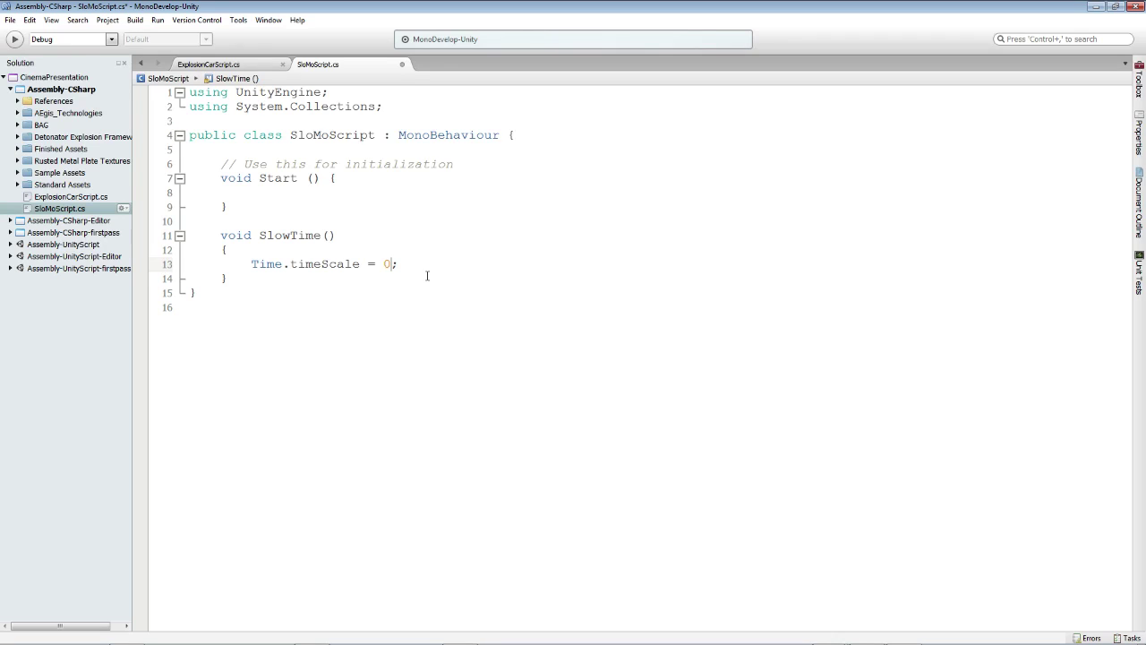
{"action": "key", "text": "BackSpace"}
{"action": "type", "text": ".4f"}
{"action": "key", "text": "ctrl+s"}
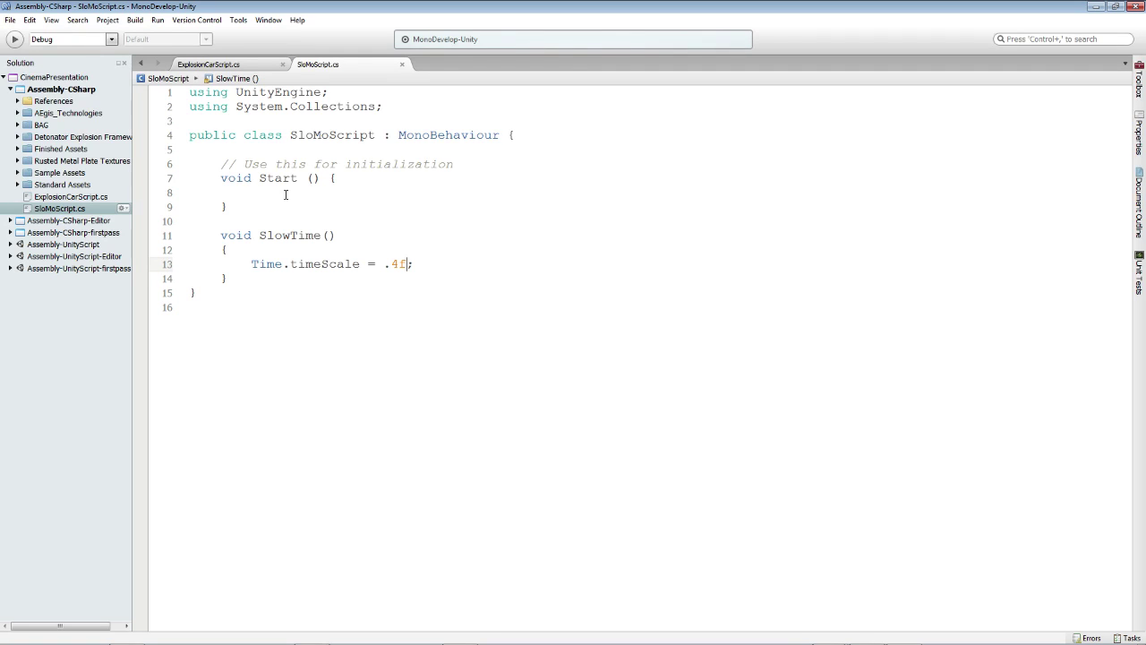
- Add the call Invoke ("SlowTime", 3f); inside the Start method
{"action": "left_click", "coordinate": [286, 195]}
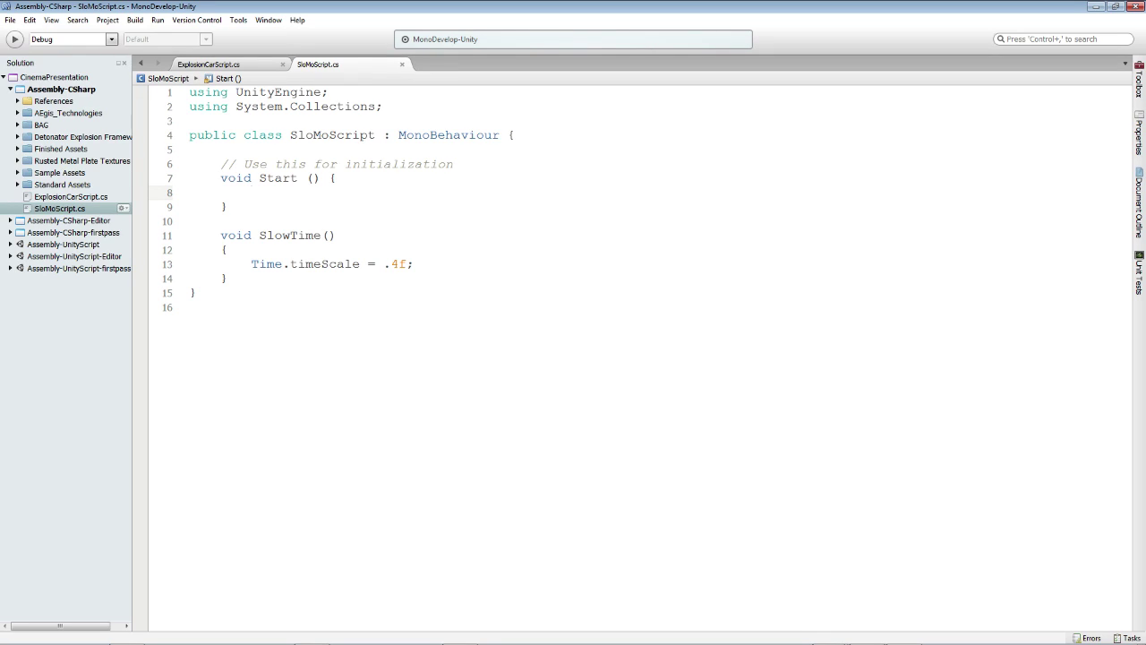
{"action": "left_click", "coordinate": [400, 263]}
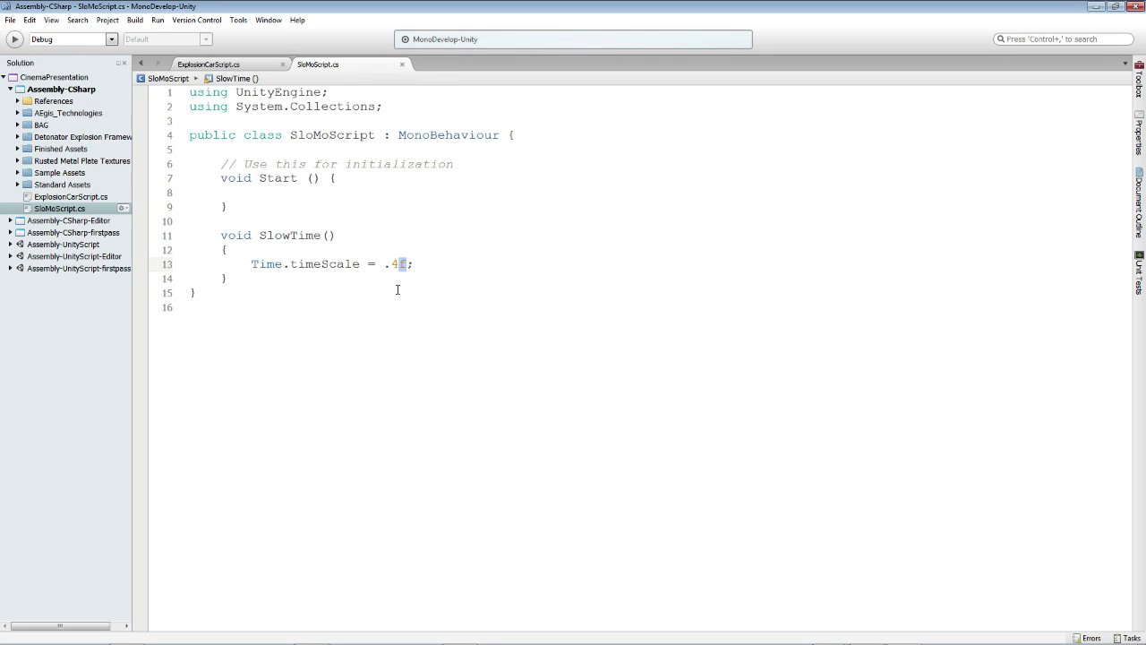
{"action": "left_click", "coordinate": [248, 192]}
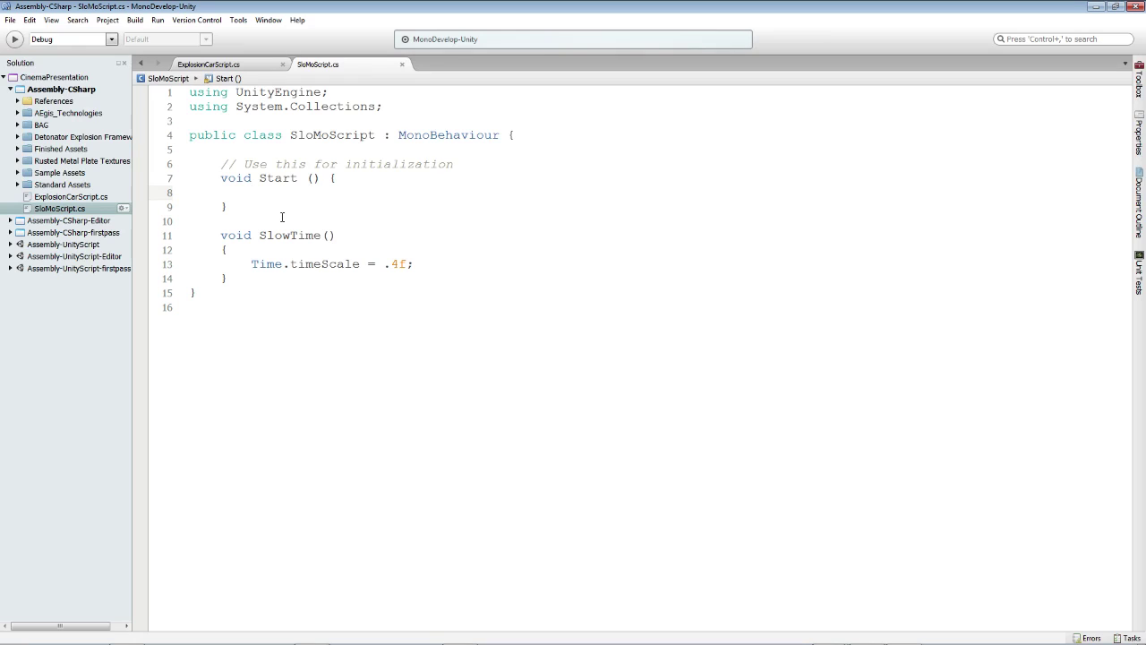
{"action": "type", "text": "Invoke"}
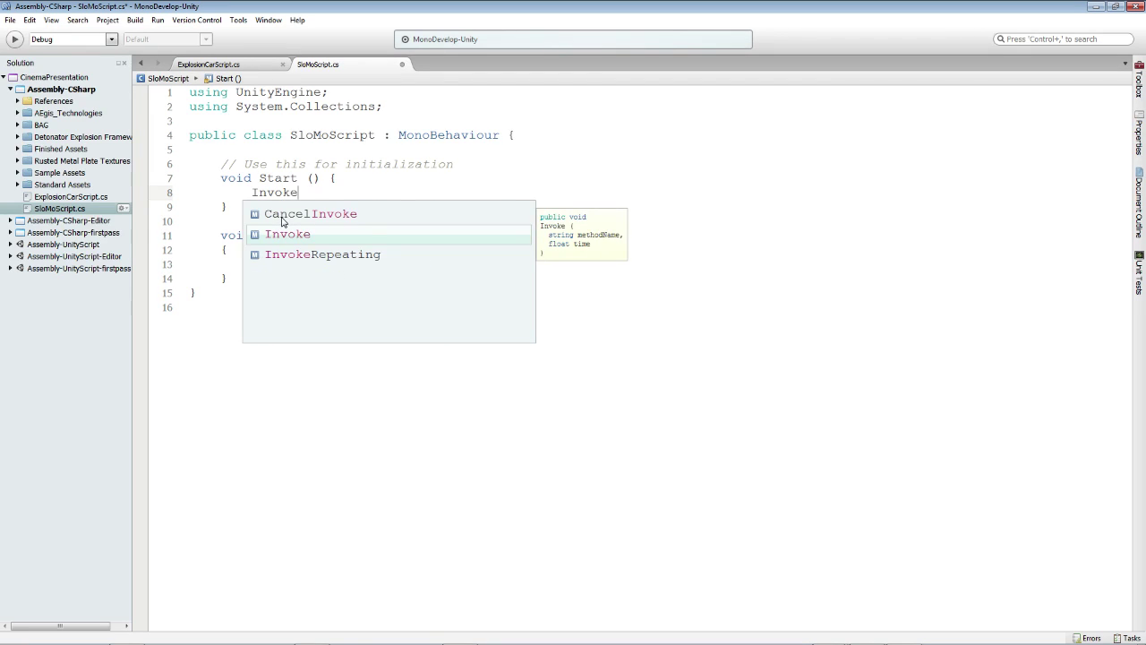
{"action": "type", "text": " (\""}
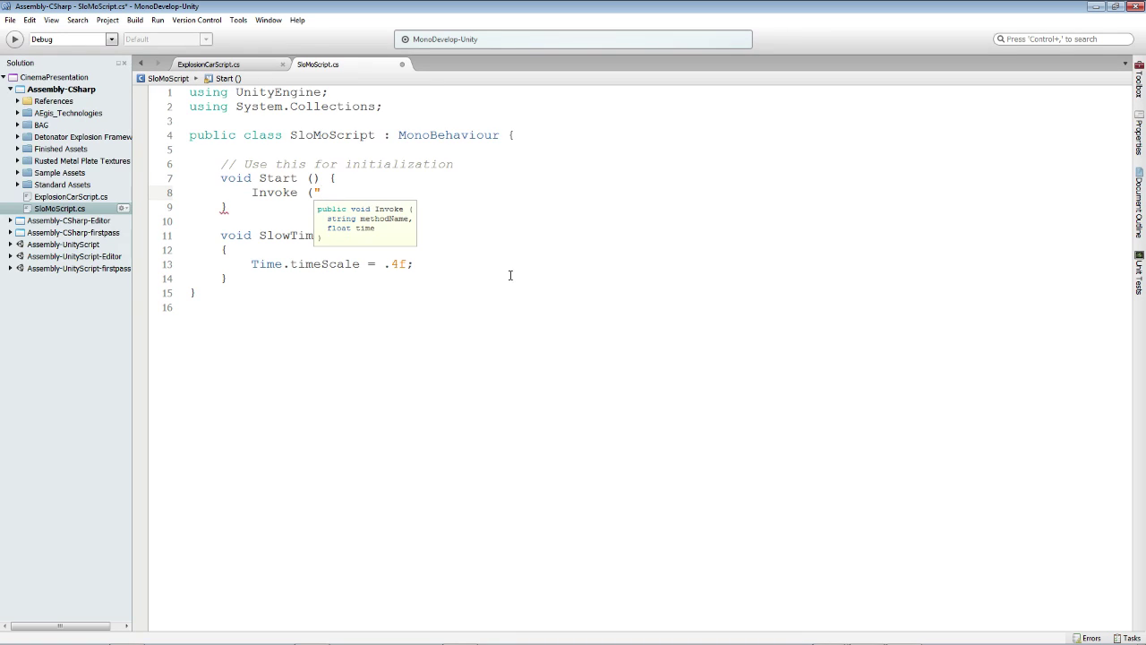
{"action": "type", "text": "SlowTime\", 3f);"}
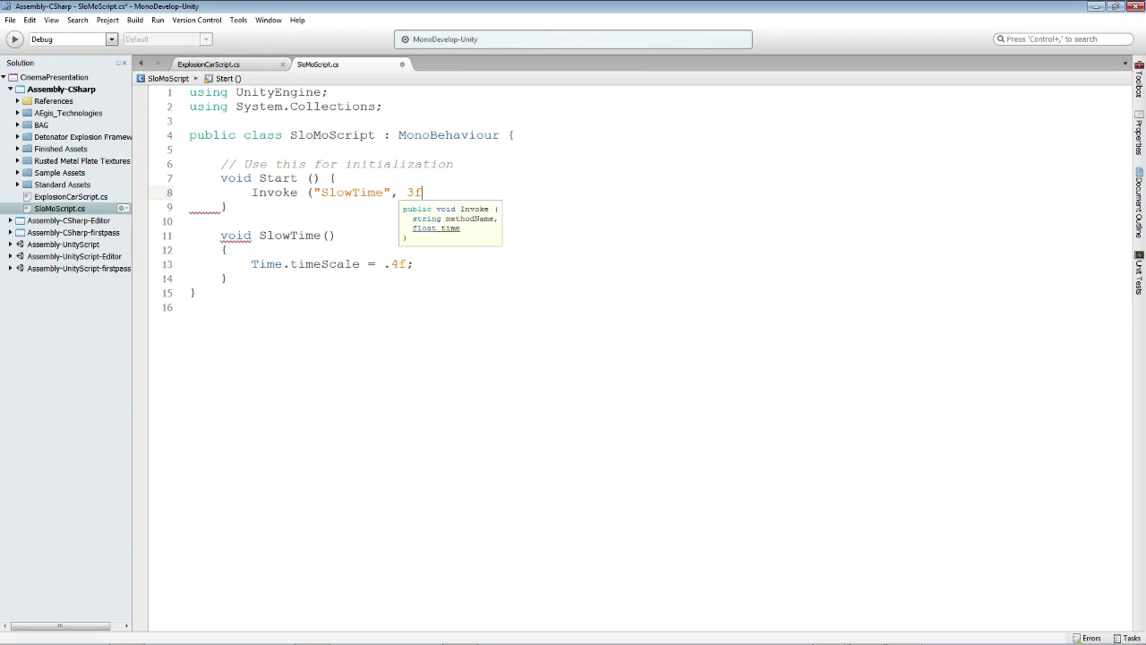
- Try the Invoke delay as 3 without the float suffix, restore 3f, and save the script
{"action": "left_click", "coordinate": [421, 195]}
{"action": "key", "text": "BackSpace"}
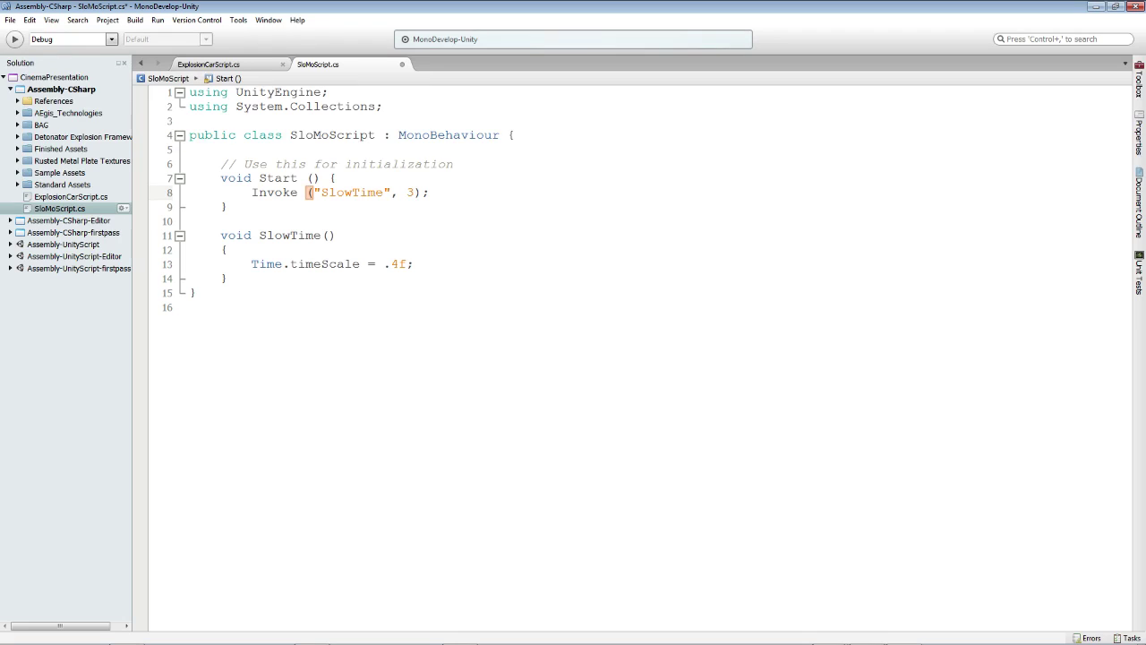
{"action": "left_click", "coordinate": [391, 263]}
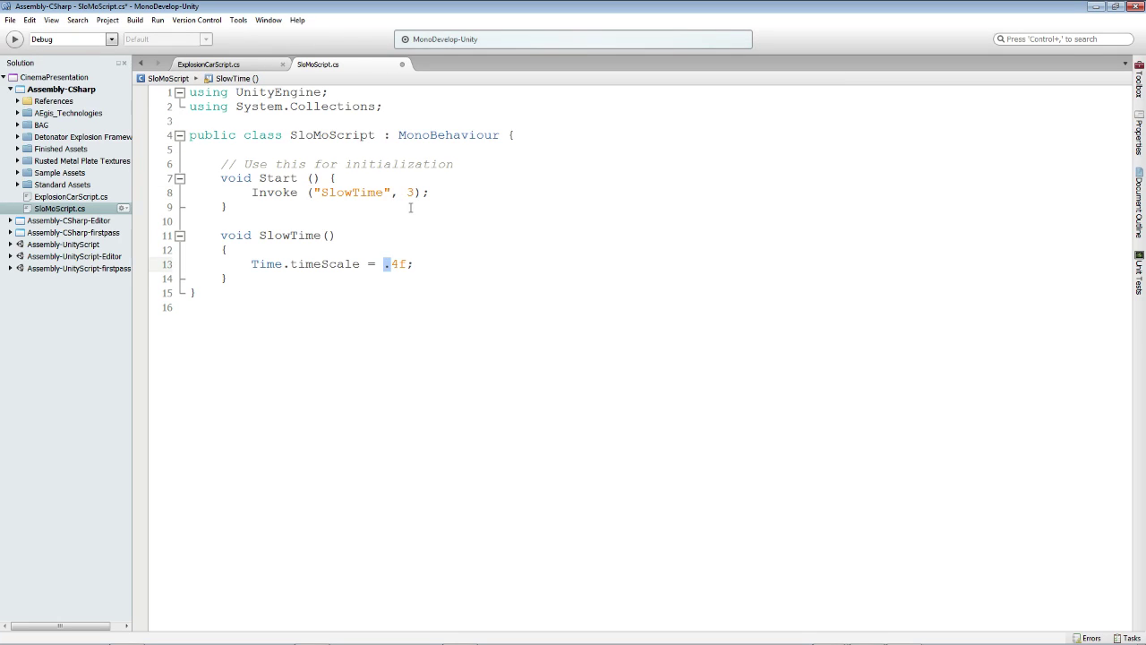
{"action": "left_click", "coordinate": [416, 192]}
{"action": "type", "text": "f"}
{"action": "key", "text": "Down"}
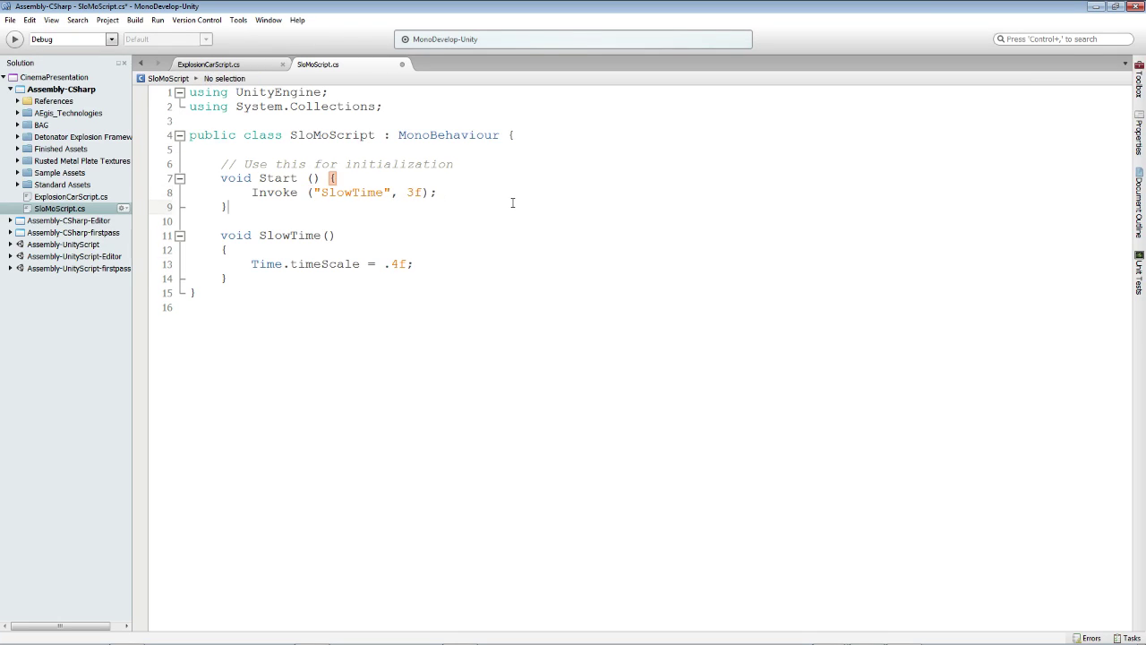
{"action": "key", "text": "ctrl+s"}
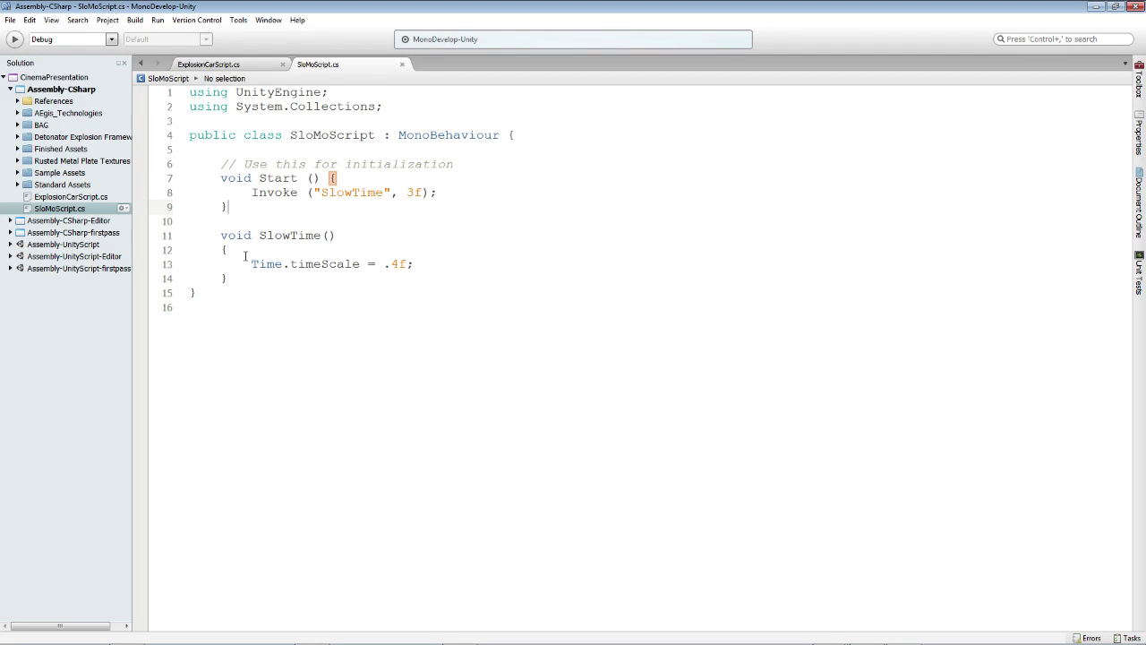
- Review the SlowTime method, switch back to Unity, and play the scene through the car explosion before stopping playback
{"action": "left_click_drag", "start_coordinate": [259, 234], "coordinate": [337, 234]}
{"action": "left_click", "coordinate": [402, 233]}
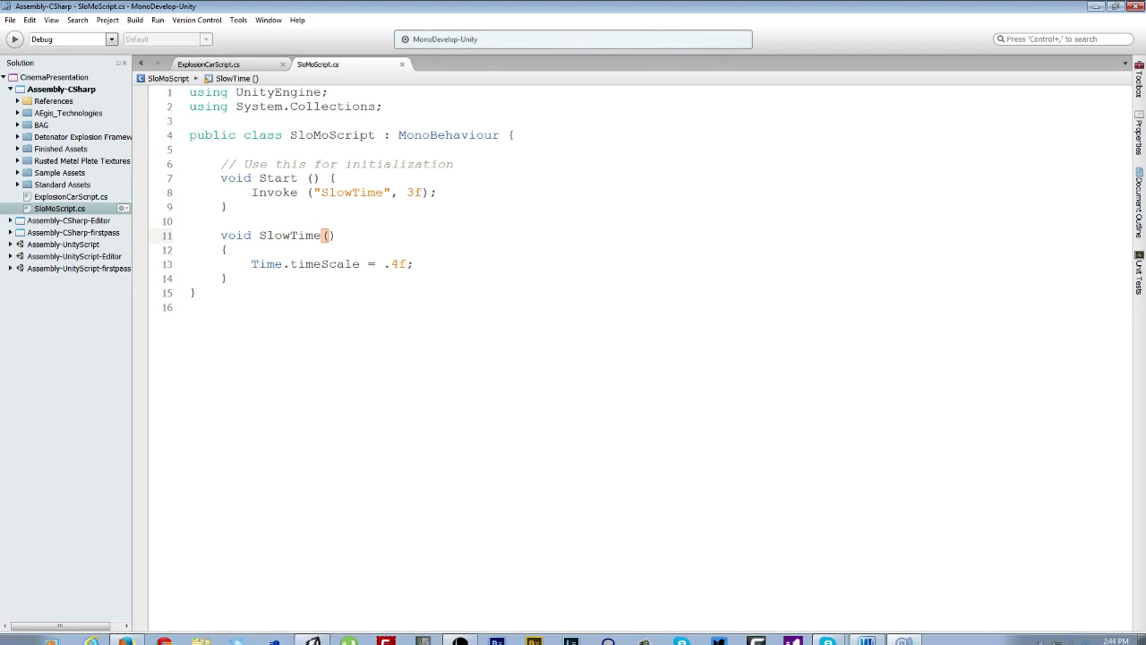
{"action": "left_click", "coordinate": [312, 634]}
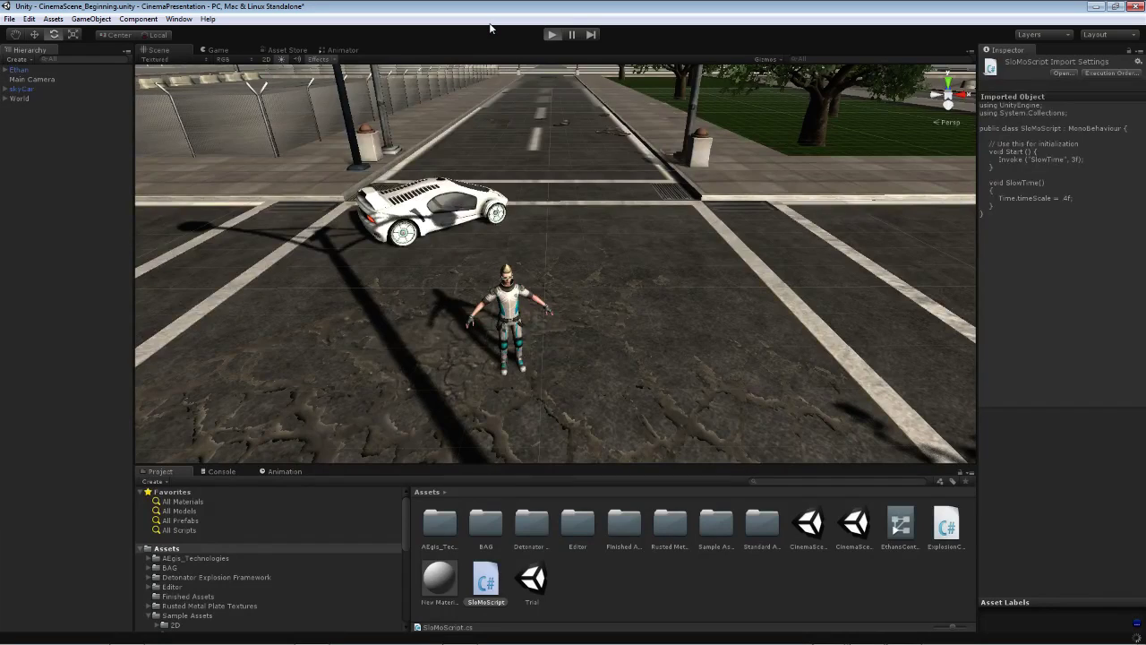
{"action": "key", "text": "ctrl+p"}
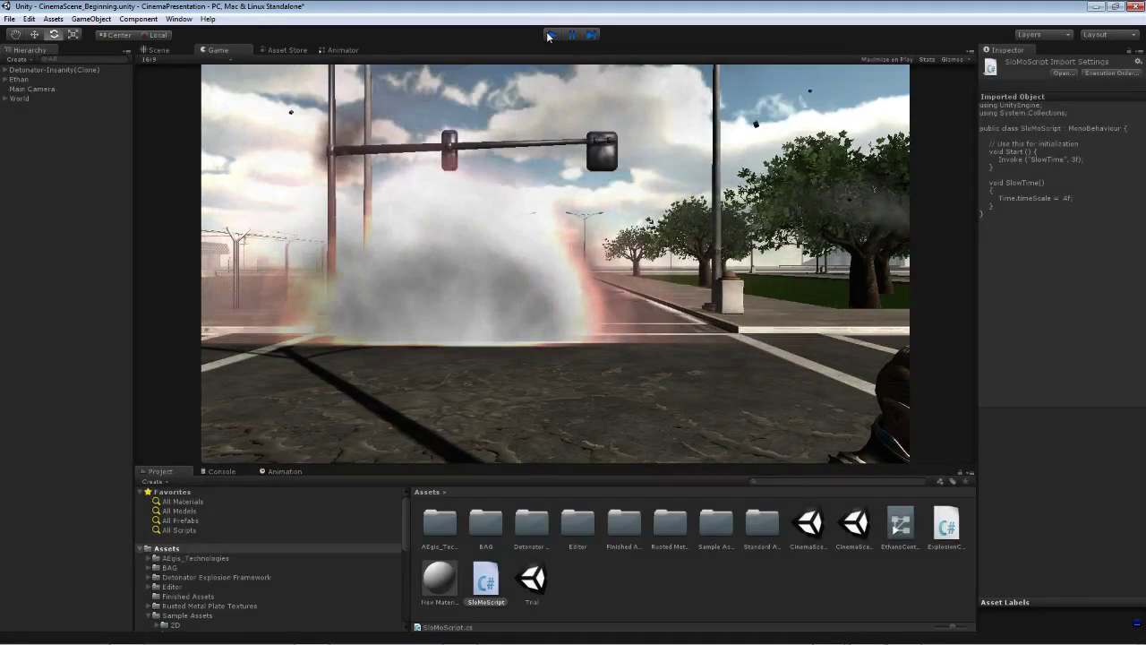
{"action": "left_click", "coordinate": [549, 34]}
- Attach SloMoScript to the Main Camera and play the scene to test the slow-motion explosion, stopping playback at the end
{"action": "left_click", "coordinate": [603, 580]}
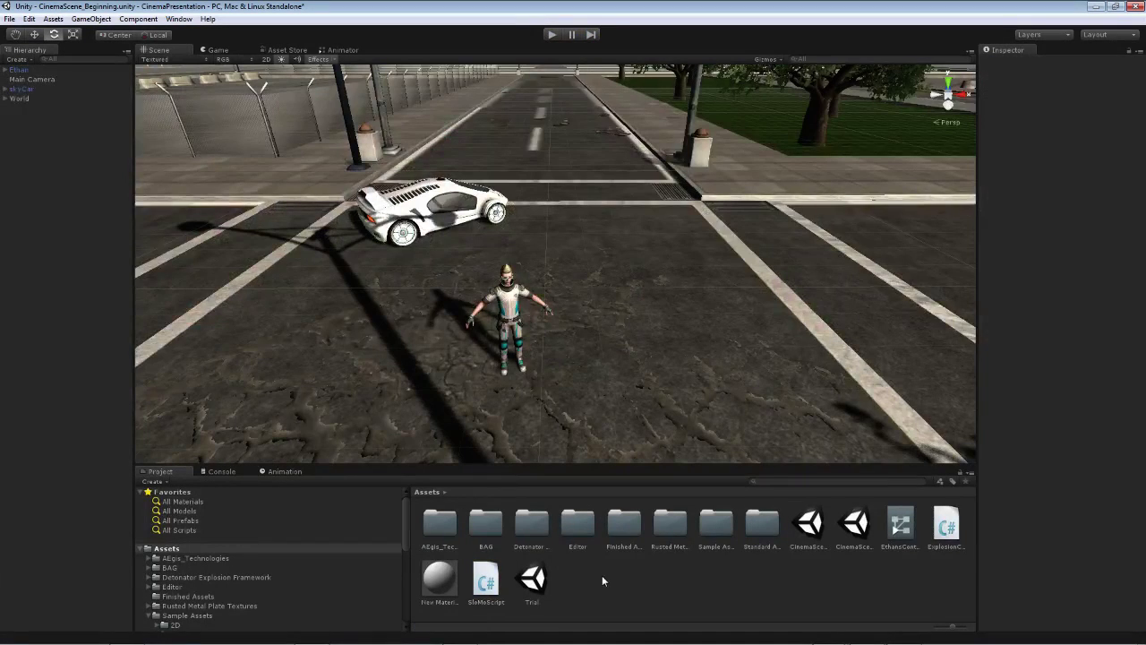
{"action": "left_click_drag", "start_coordinate": [485, 579], "coordinate": [25, 82]}
{"action": "left_click", "coordinate": [34, 81]}
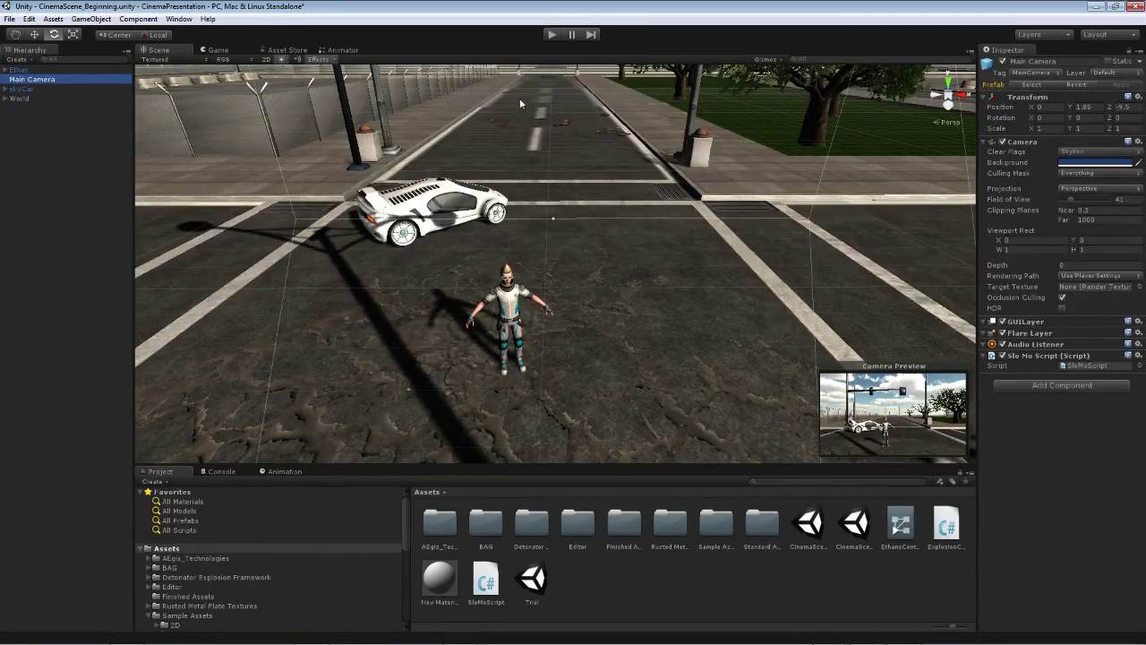
{"action": "left_click", "coordinate": [552, 34]}
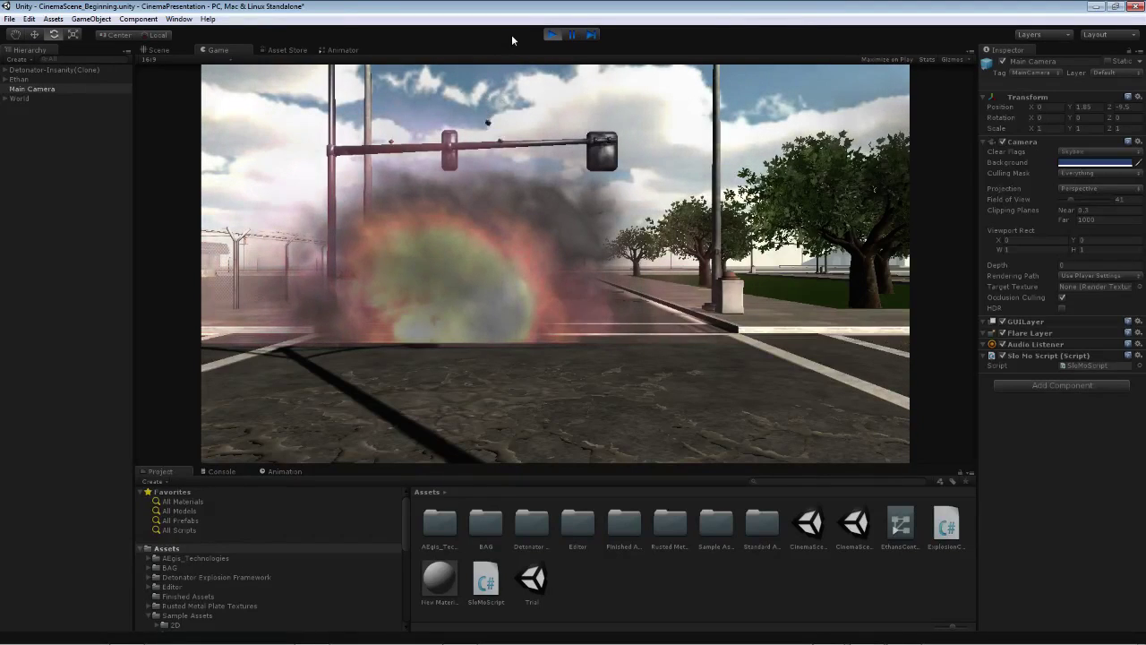
{"action": "left_click", "coordinate": [552, 35]}
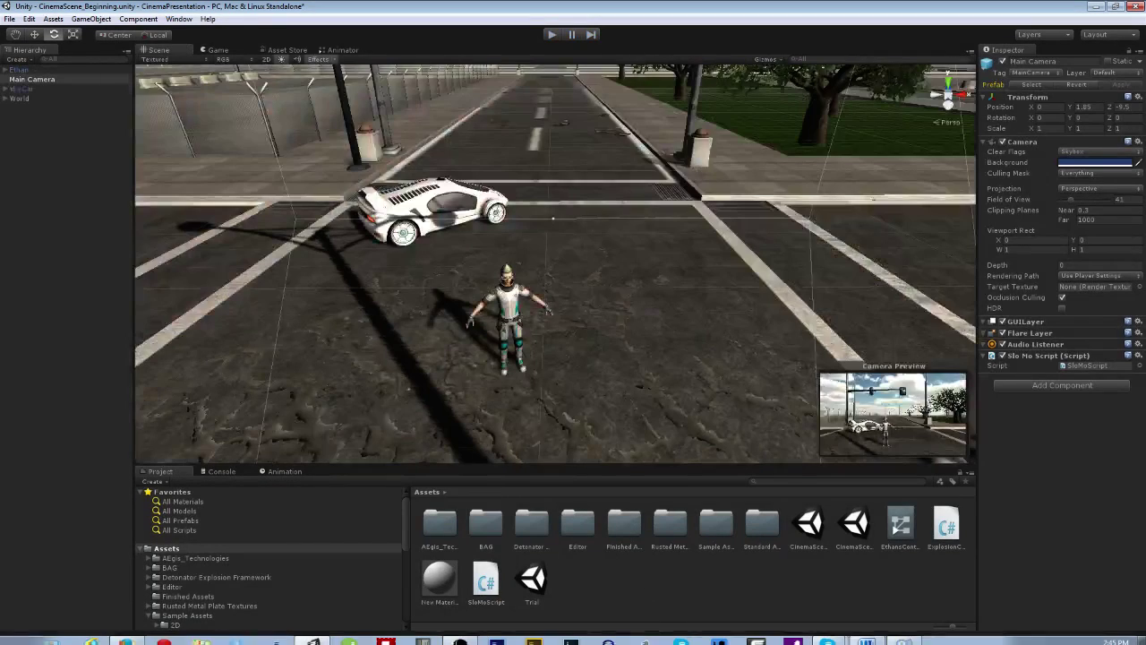
- Set timeScale in SlowTime to .1f in MonoDevelop and return to Unity to test the slower explosion
{"action": "left_click", "coordinate": [905, 633]}
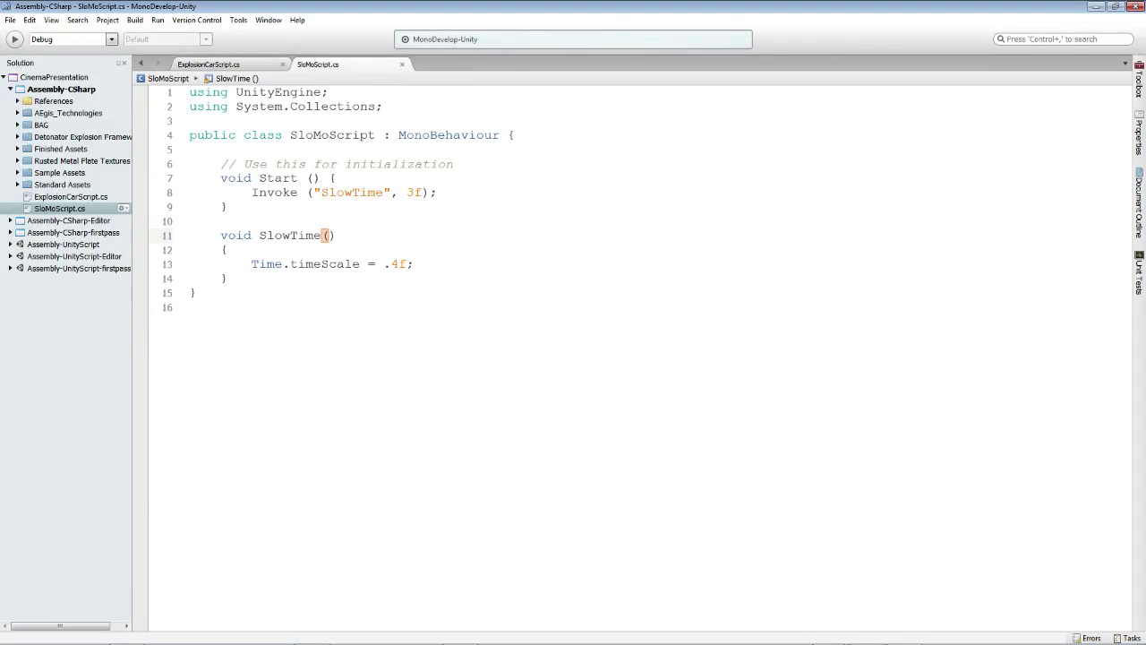
{"action": "left_click_drag", "start_coordinate": [399, 264], "coordinate": [394, 265]}
{"action": "type", "text": "1"}
{"action": "left_click", "coordinate": [328, 634]}
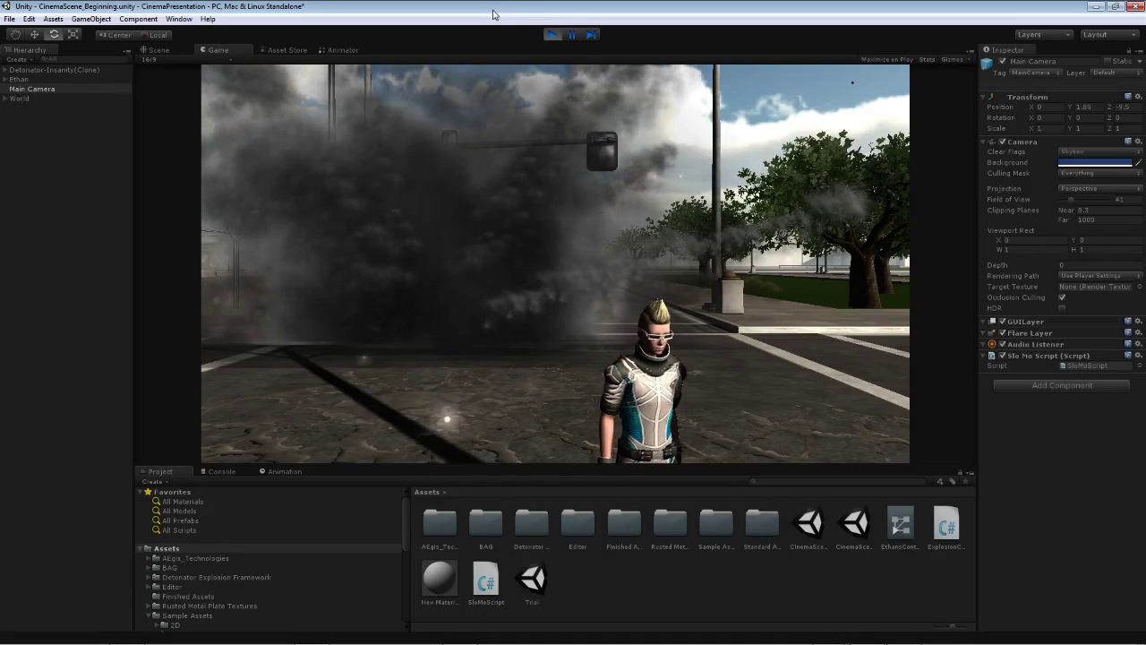
- Stop playback, replay the scene through the slower car explosion, and stop it again
{"action": "left_click", "coordinate": [552, 34]}
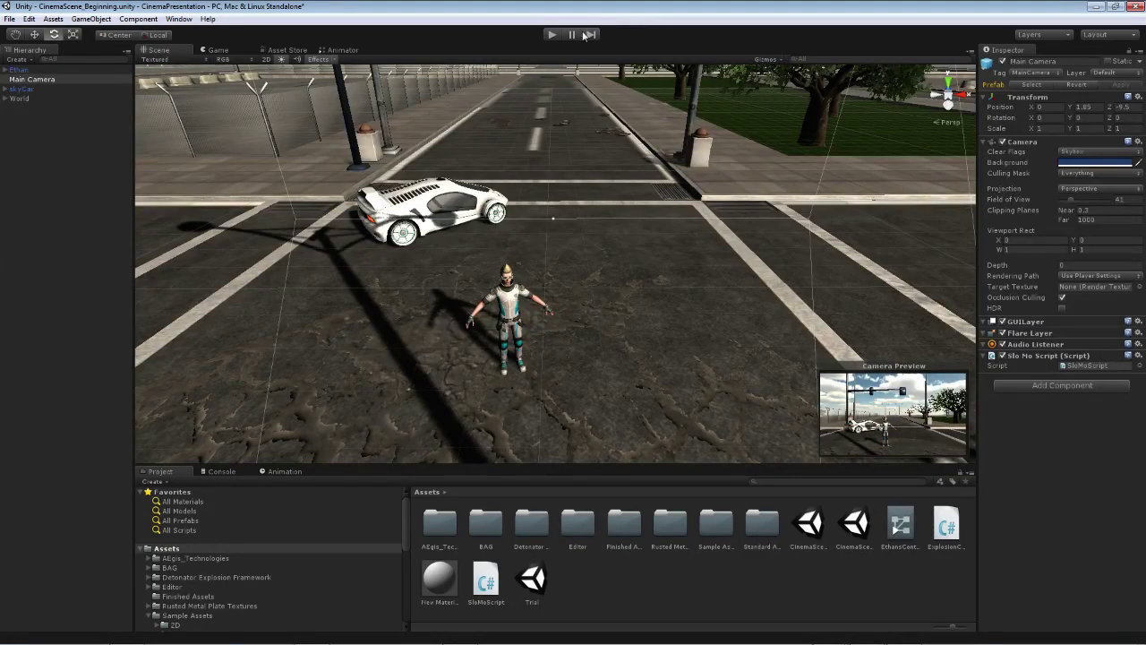
{"action": "left_click", "coordinate": [557, 35]}
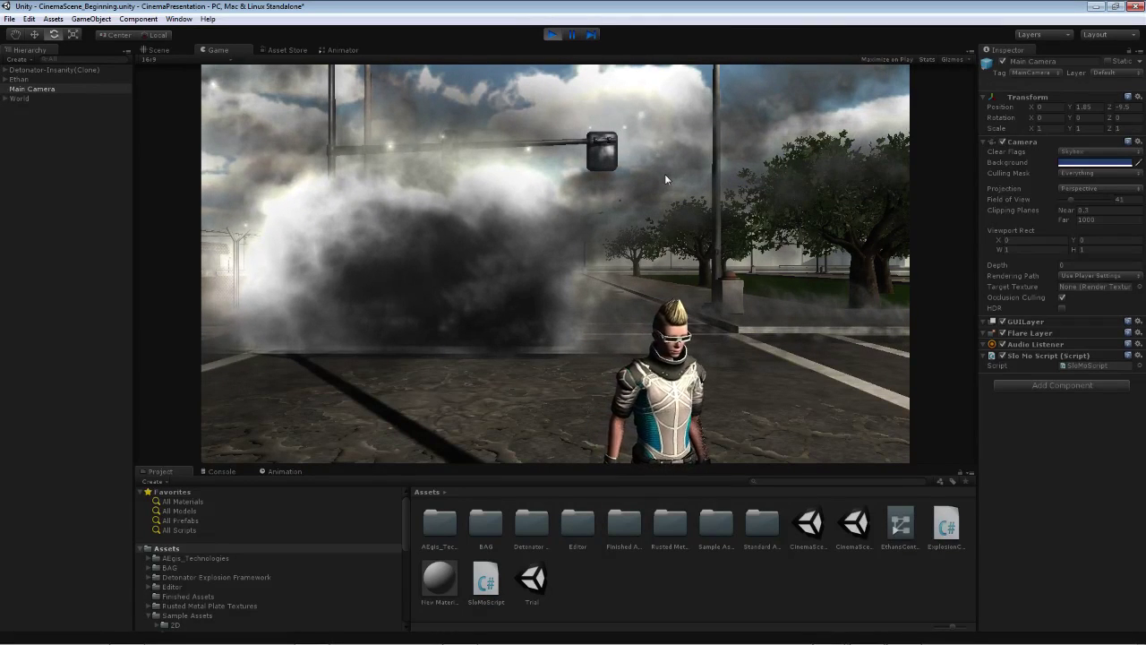
{"action": "left_click", "coordinate": [555, 37]}
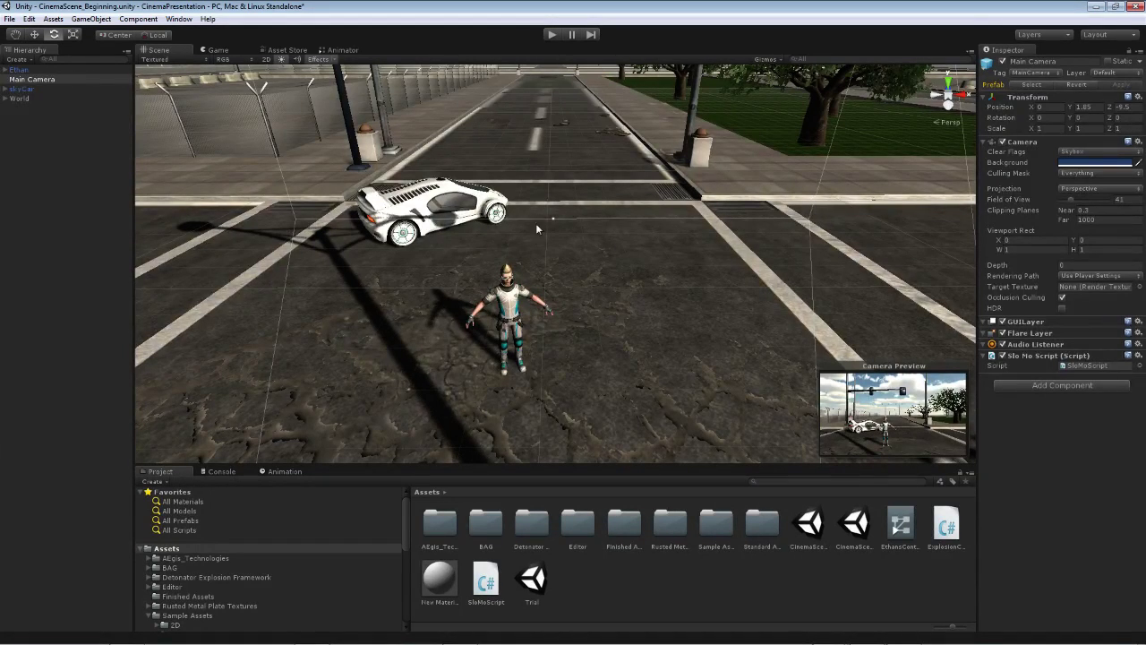
- Switch to MonoDevelop and set timeScale in the SlowTime method to .4f
{"action": "left_click", "coordinate": [901, 632]}
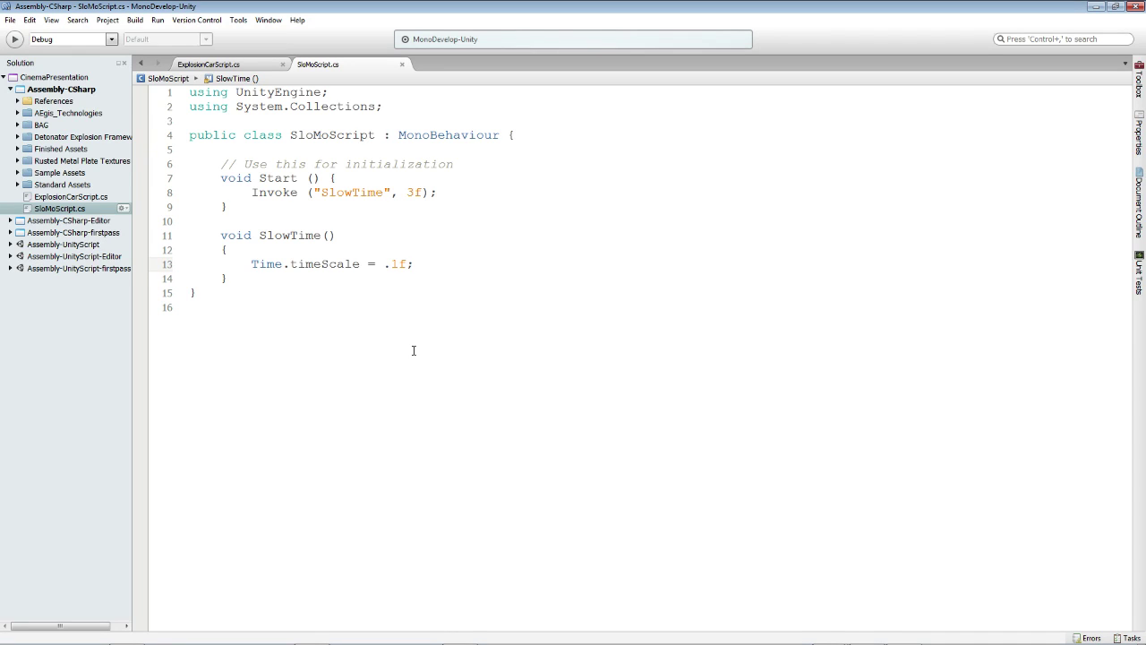
{"action": "key", "text": "BackSpace"}
{"action": "type", "text": "4"}
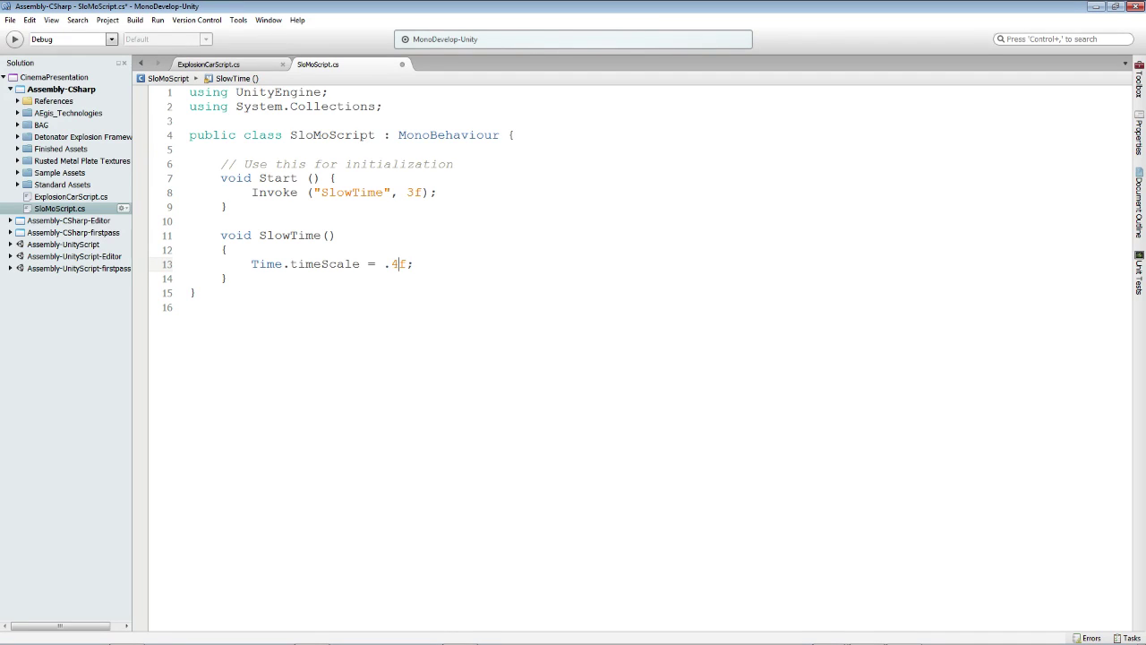
- Duplicate the SlowTime method below the original and rename the copy ResumeTime
{"action": "left_click_drag", "start_coordinate": [240, 281], "coordinate": [222, 236]}
{"action": "key", "text": "ctrl+c"}
{"action": "left_click", "coordinate": [231, 279]}
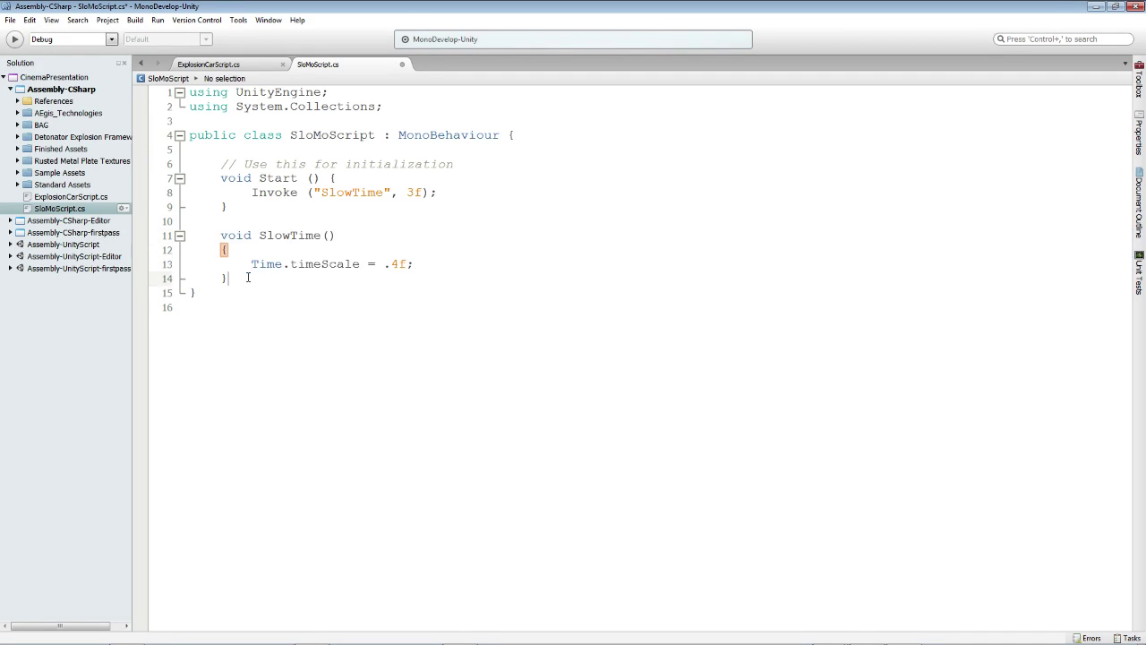
{"action": "key", "text": "Return"}
{"action": "key", "text": "ctrl+v"}
{"action": "left_click_drag", "start_coordinate": [291, 307], "coordinate": [259, 307]}
{"action": "type", "text": "Resume"}
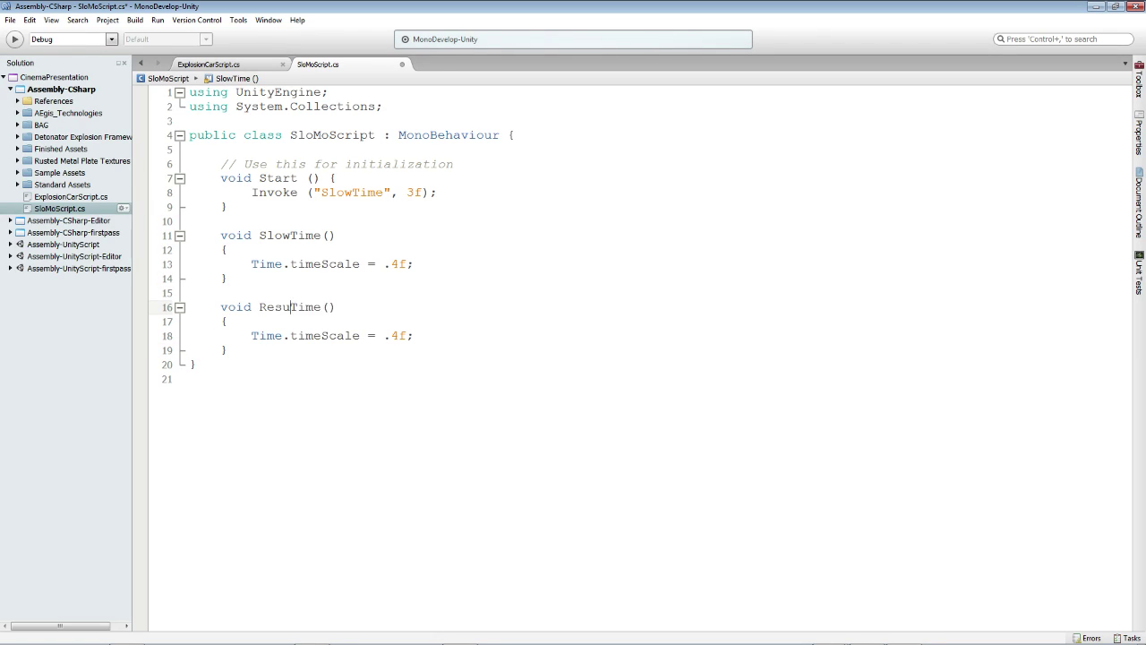
- Set timeScale in the ResumeTime method to 1f and save the script
{"action": "left_click_drag", "start_coordinate": [399, 336], "coordinate": [395, 335]}
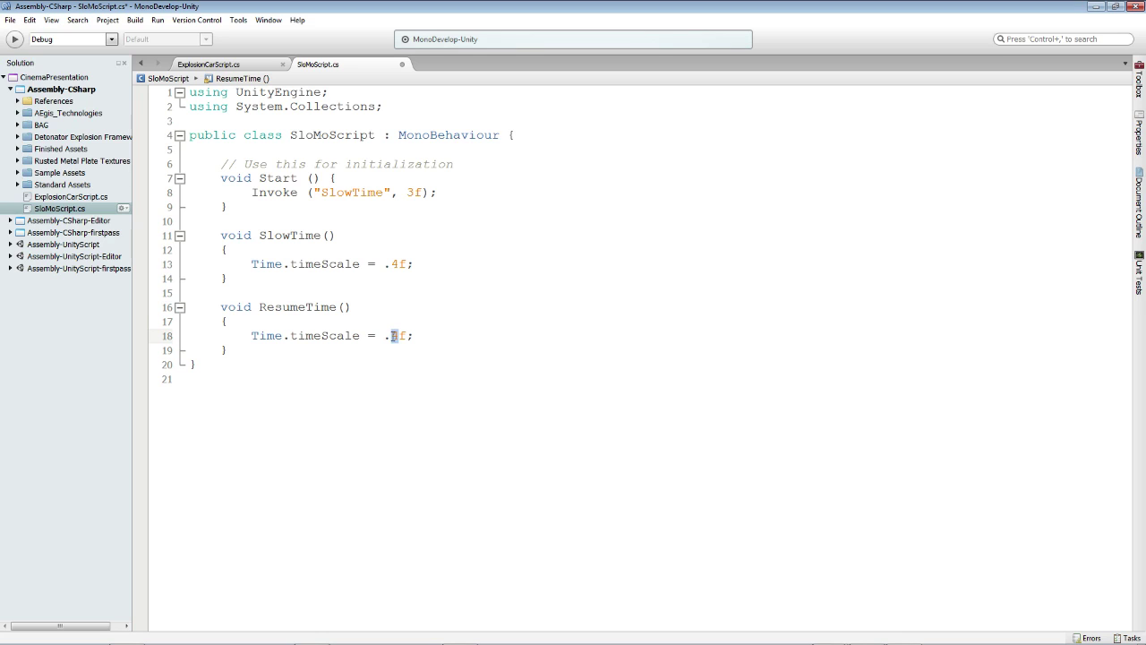
{"action": "key", "text": "BackSpace"}
{"action": "key", "text": "BackSpace"}
{"action": "type", "text": "1"}
{"action": "key", "text": "ctrl+s"}
- Duplicate the Invoke line in Start, make the copy call ResumeTime with a 5f delay, and save SloMoScript
{"action": "left_click_drag", "start_coordinate": [437, 192], "coordinate": [253, 192]}
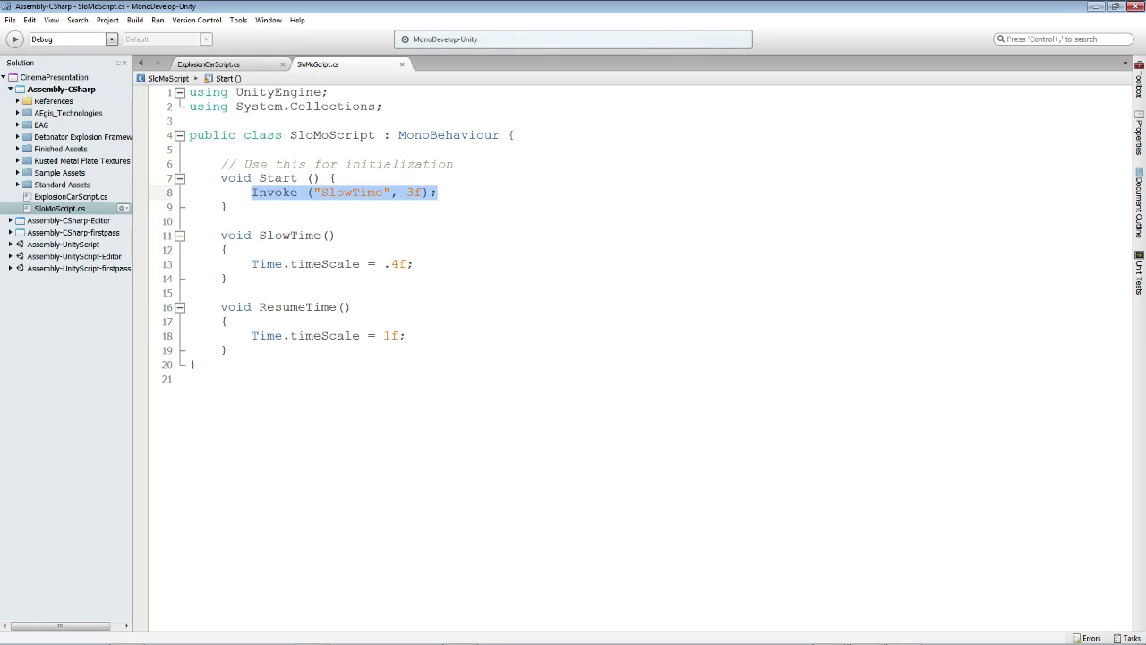
{"action": "key", "text": "ctrl+c"}
{"action": "left_click", "coordinate": [454, 194]}
{"action": "key", "text": "Return"}
{"action": "key", "text": "ctrl+v"}
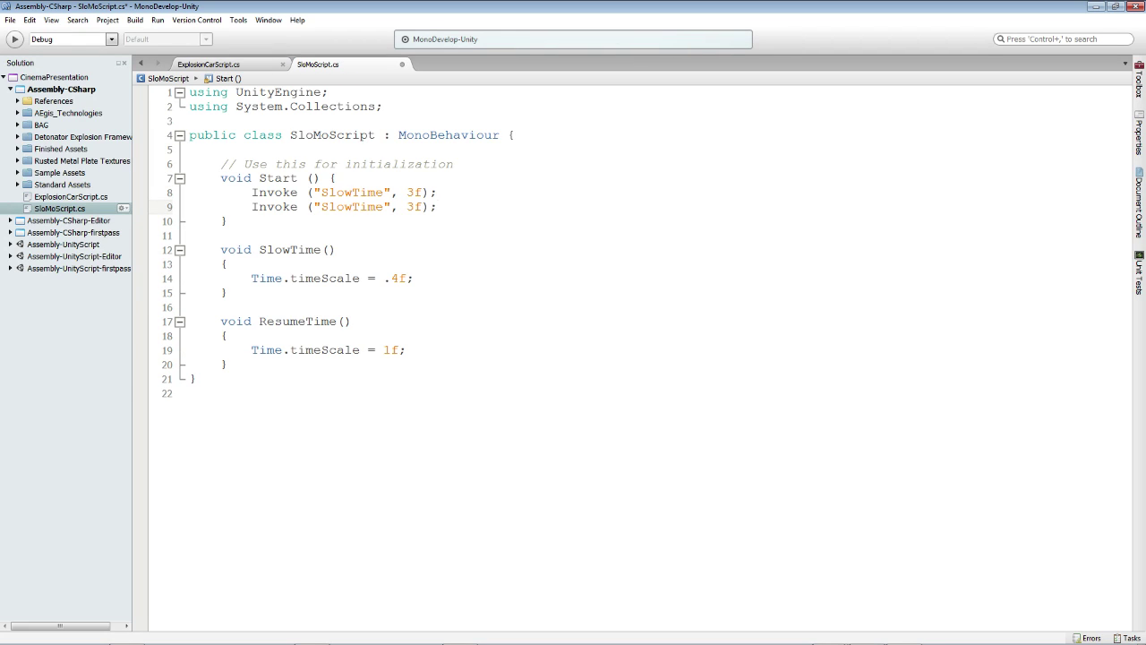
{"action": "left_click_drag", "start_coordinate": [357, 207], "coordinate": [322, 207]}
{"action": "type", "text": "Resum,e"}
{"action": "key", "text": "BackSpace"}
{"action": "key", "text": "BackSpace"}
{"action": "type", "text": "e"}
{"action": "key", "text": "BackSpace"}
{"action": "type", "text": "5"}
{"action": "left_click", "coordinate": [526, 215]}
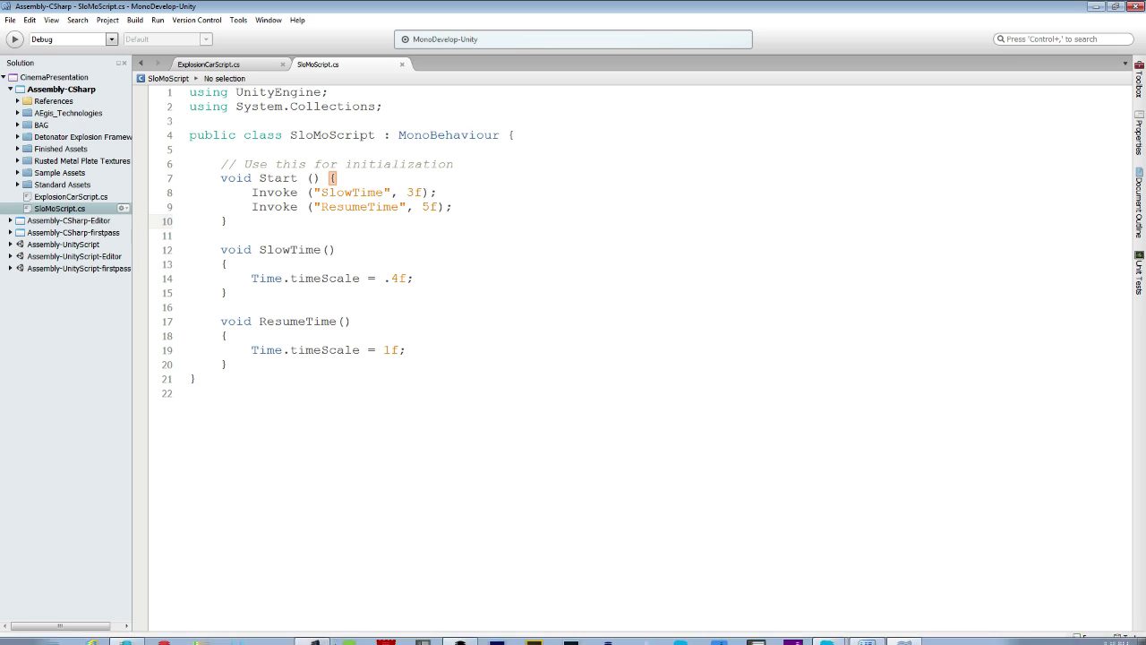
- Switch to Unity and play the scene, walking Ethan around during the slowed explosion and the return to normal speed, before stopping playback
{"action": "left_click", "coordinate": [313, 636]}
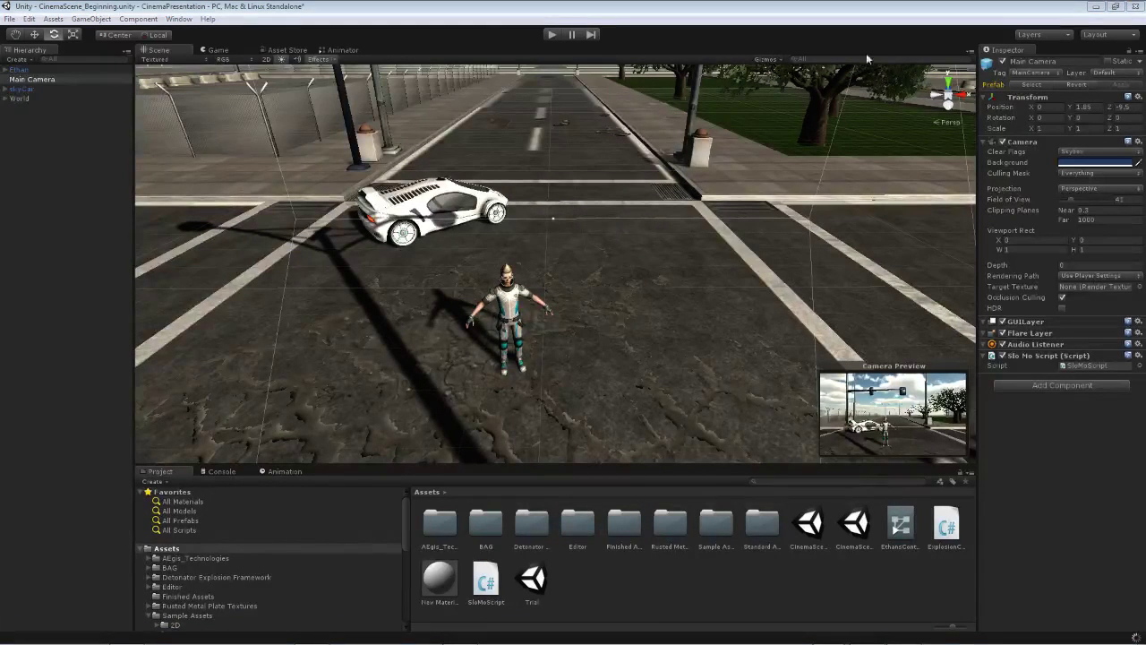
{"action": "left_click", "coordinate": [550, 34]}
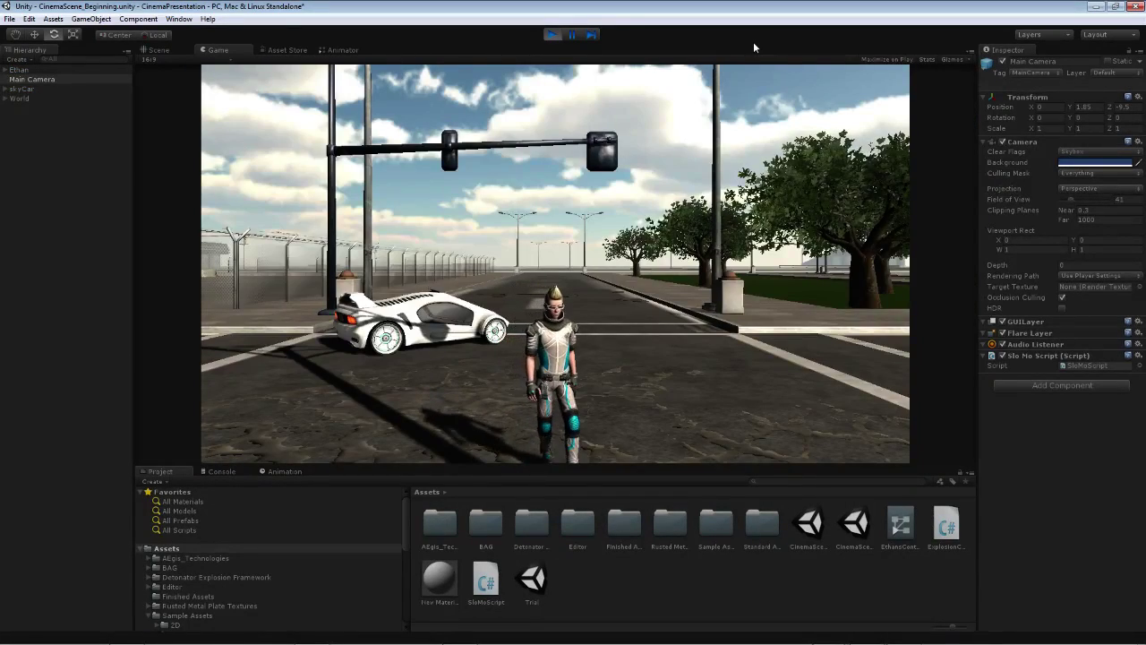
{"action": "key", "text": "w"}
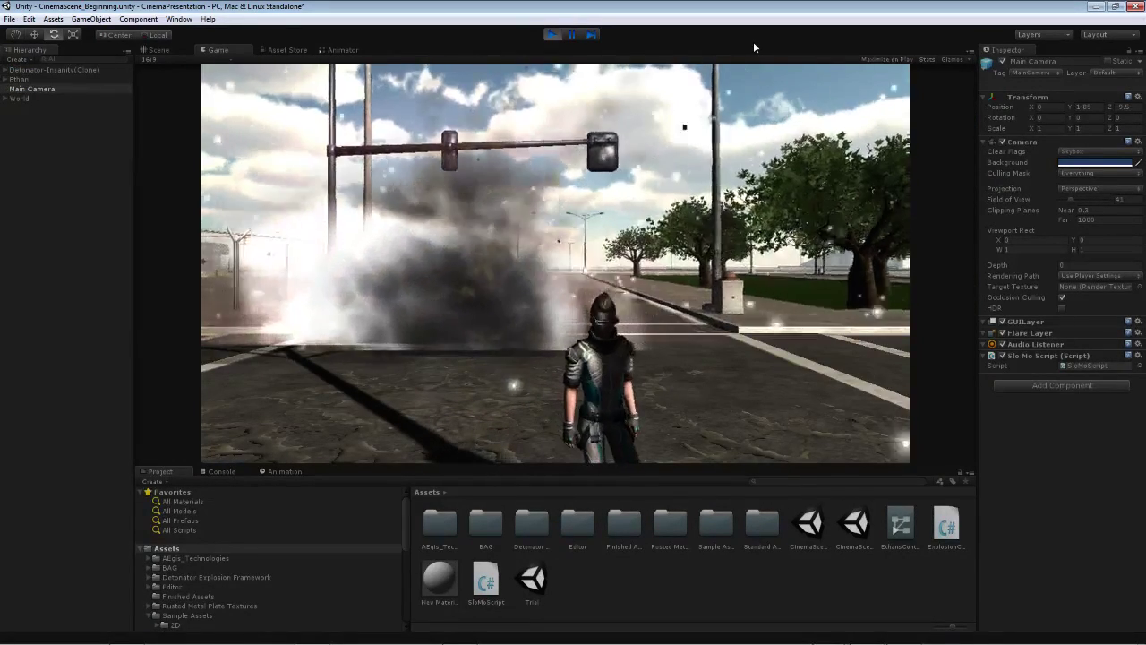
{"action": "key", "text": "s"}
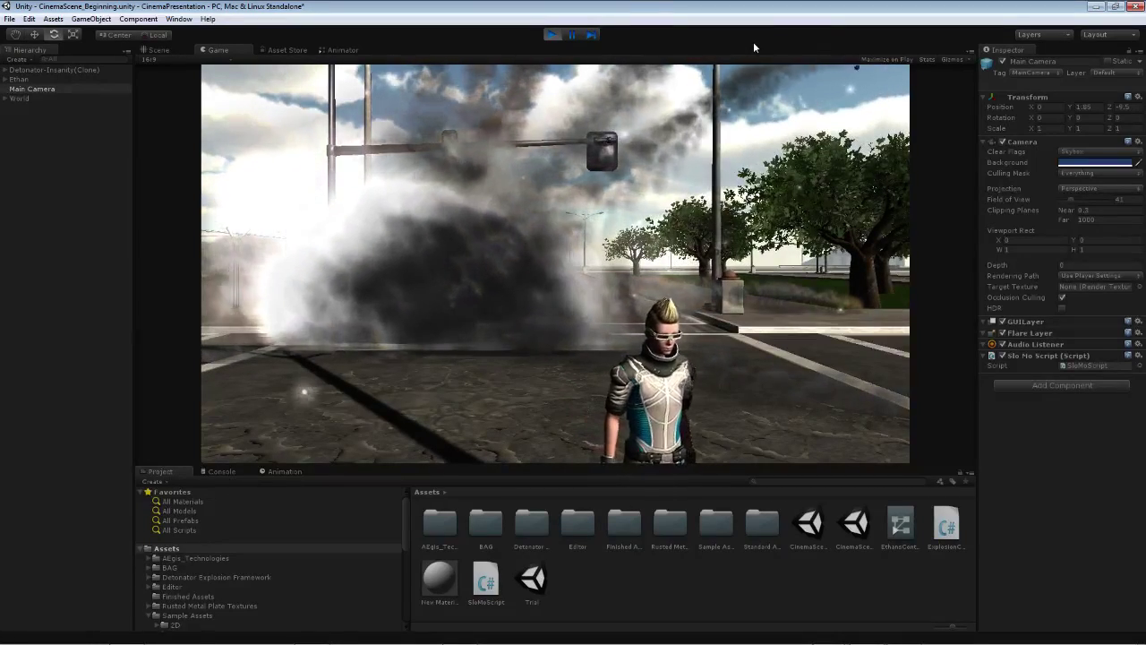
{"action": "key", "text": "d"}
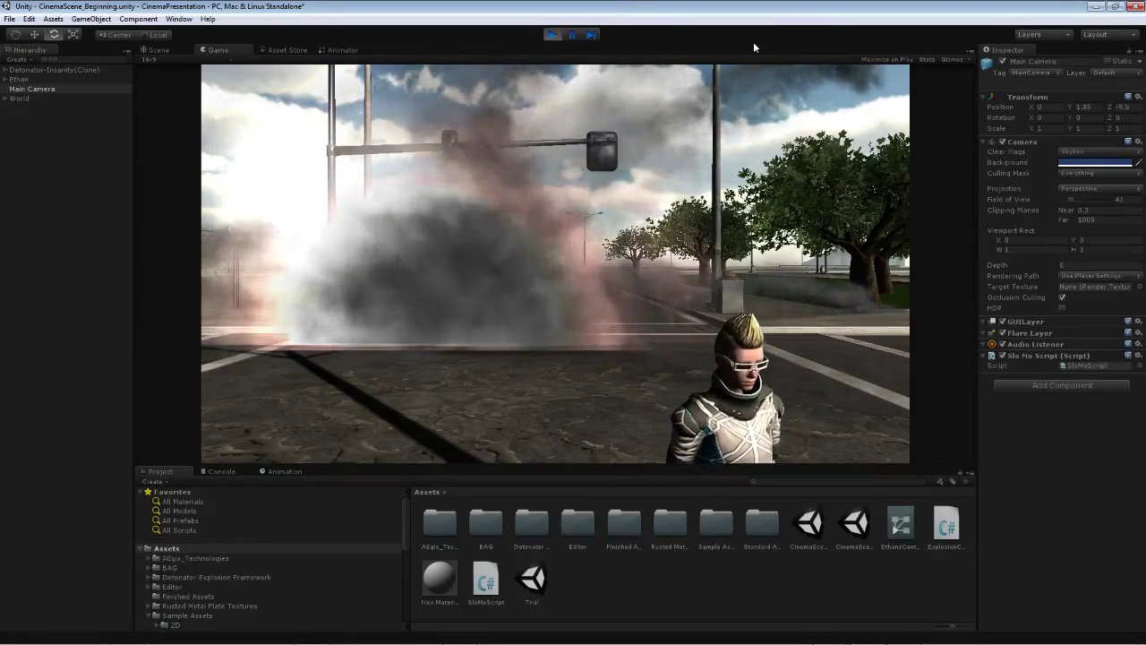
{"action": "key", "text": "d"}
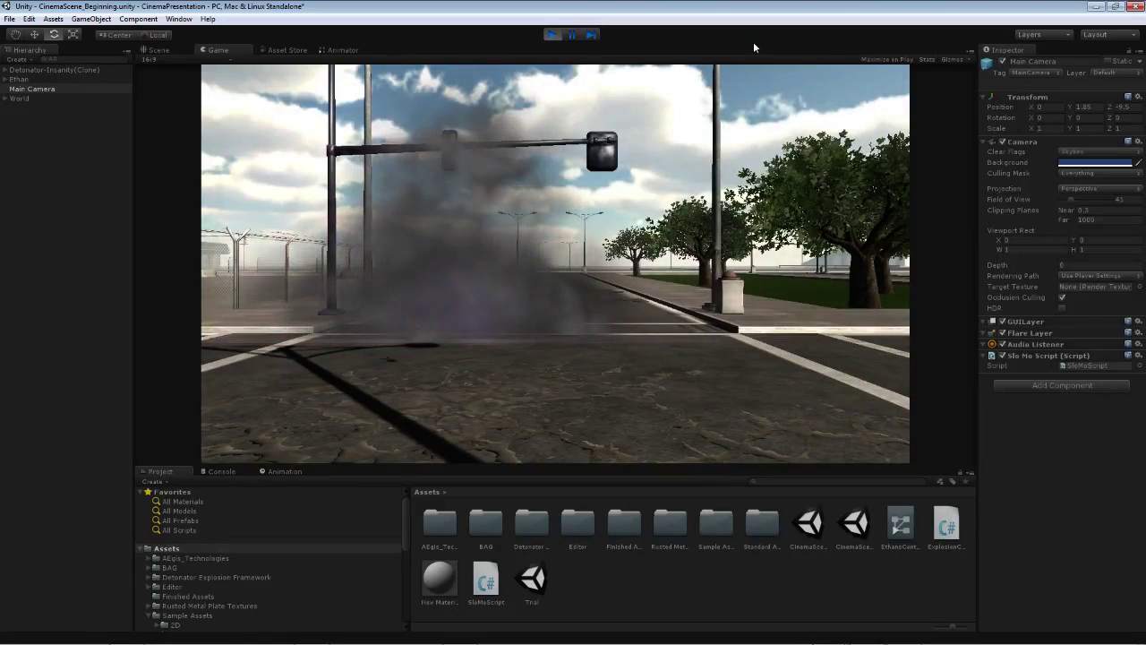
{"action": "left_click", "coordinate": [553, 36]}
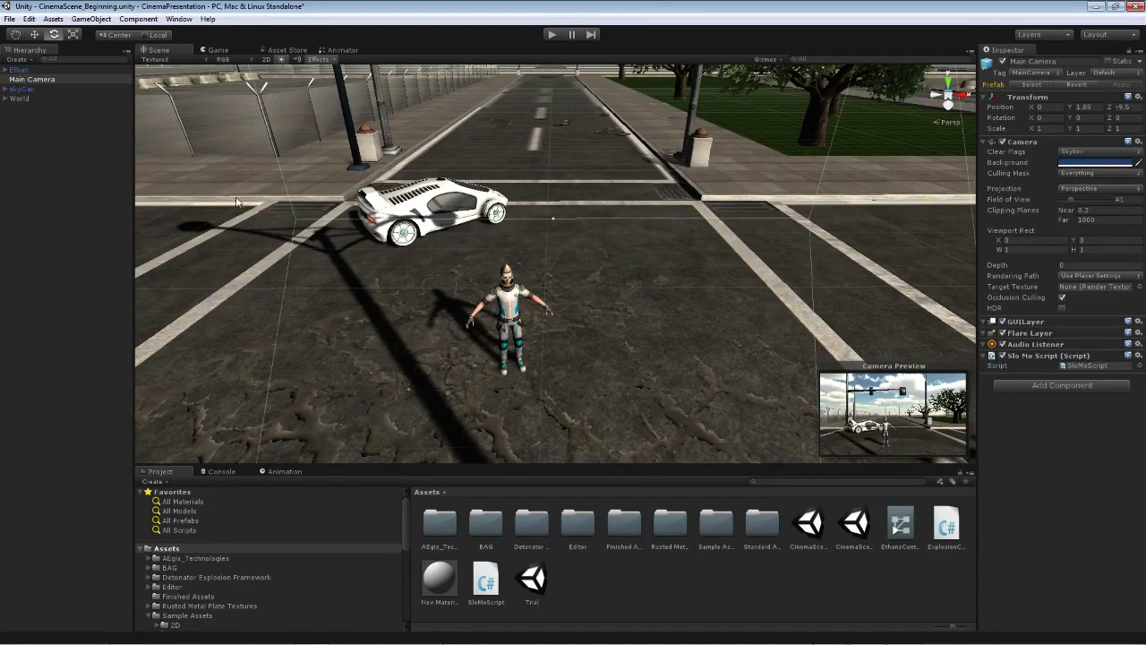
- Try SloMoScript on skyCar instead of the Main Camera, playing the scene through the explosion before stopping playback
{"action": "right_click", "coordinate": [1021, 355]}
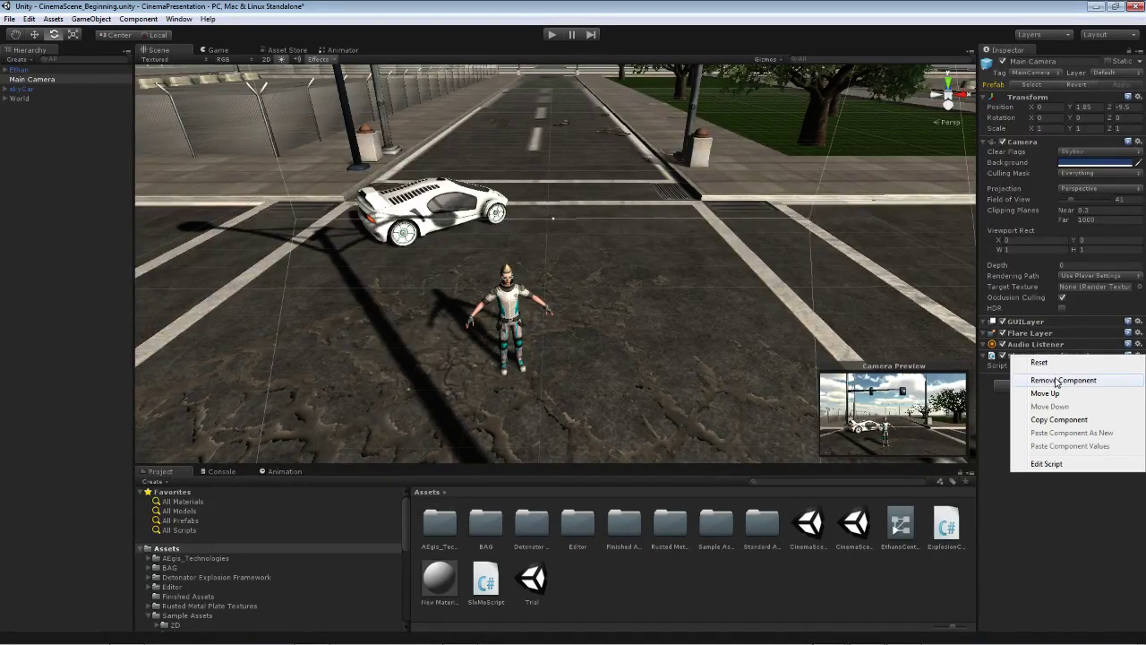
{"action": "left_click", "coordinate": [1030, 377]}
{"action": "left_click", "coordinate": [24, 89]}
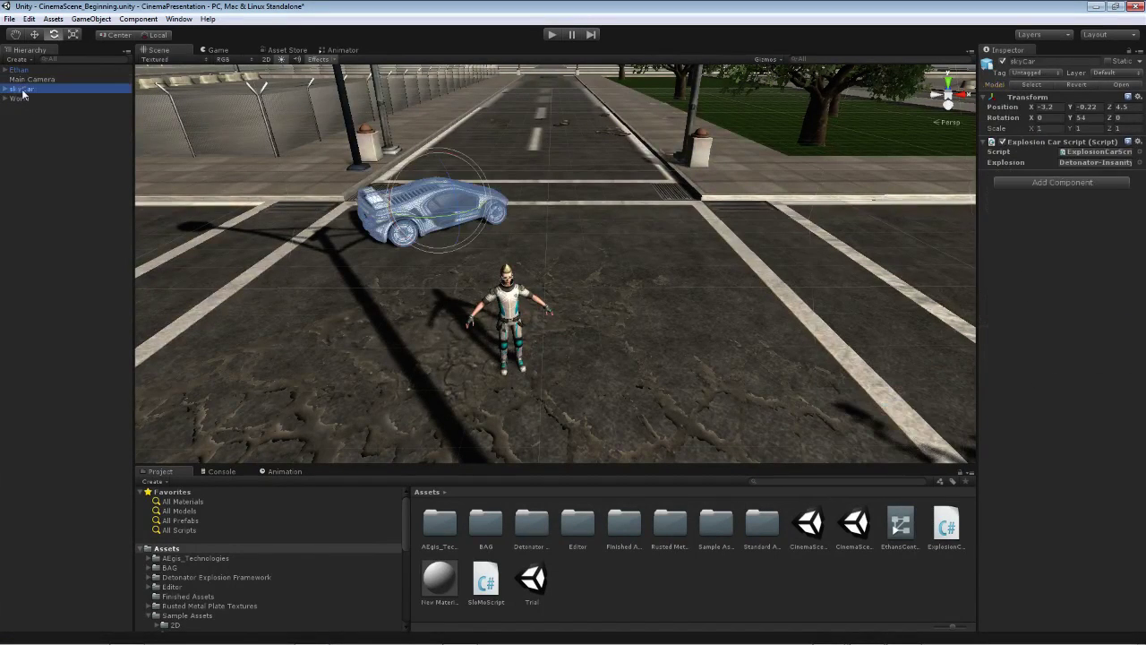
{"action": "left_click_drag", "start_coordinate": [499, 586], "coordinate": [44, 90]}
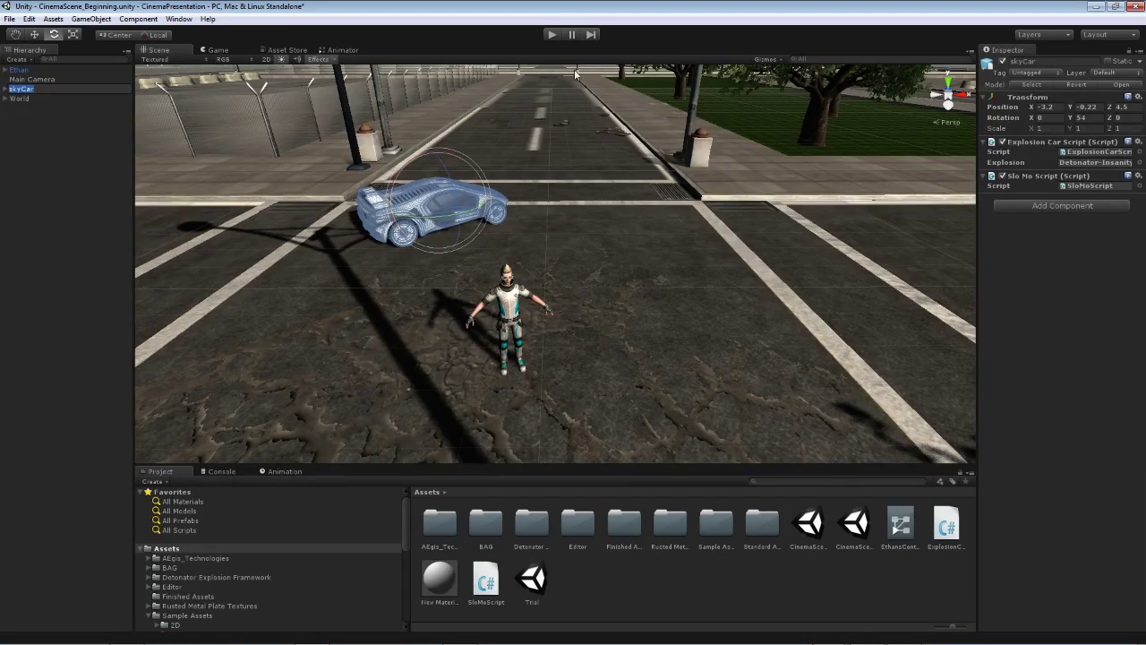
{"action": "left_click", "coordinate": [552, 34]}
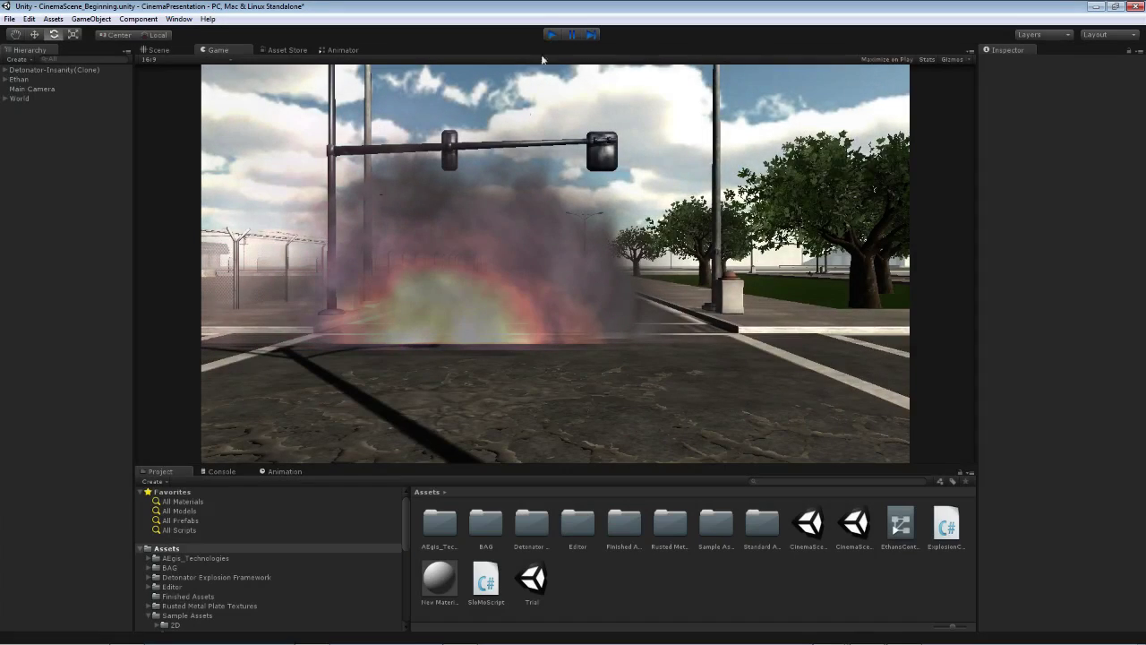
{"action": "left_click", "coordinate": [551, 35]}
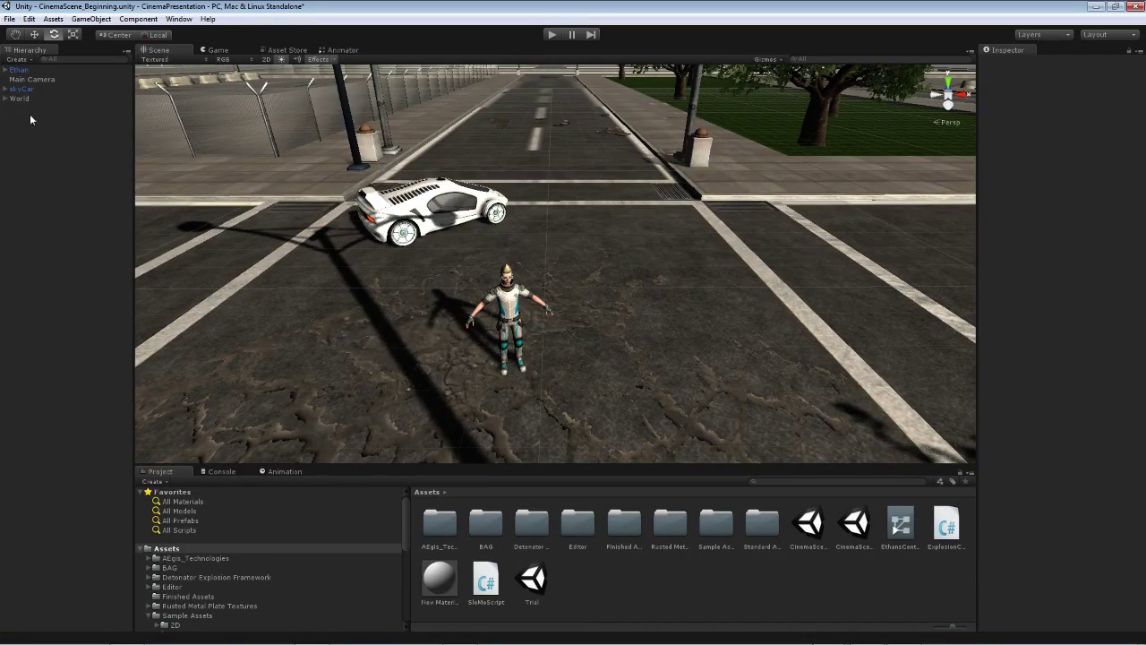
- Remove the SloMoScript component from skyCar and attach the script to the Main Camera again
{"action": "left_click", "coordinate": [21, 89]}
{"action": "right_click", "coordinate": [1039, 178]}
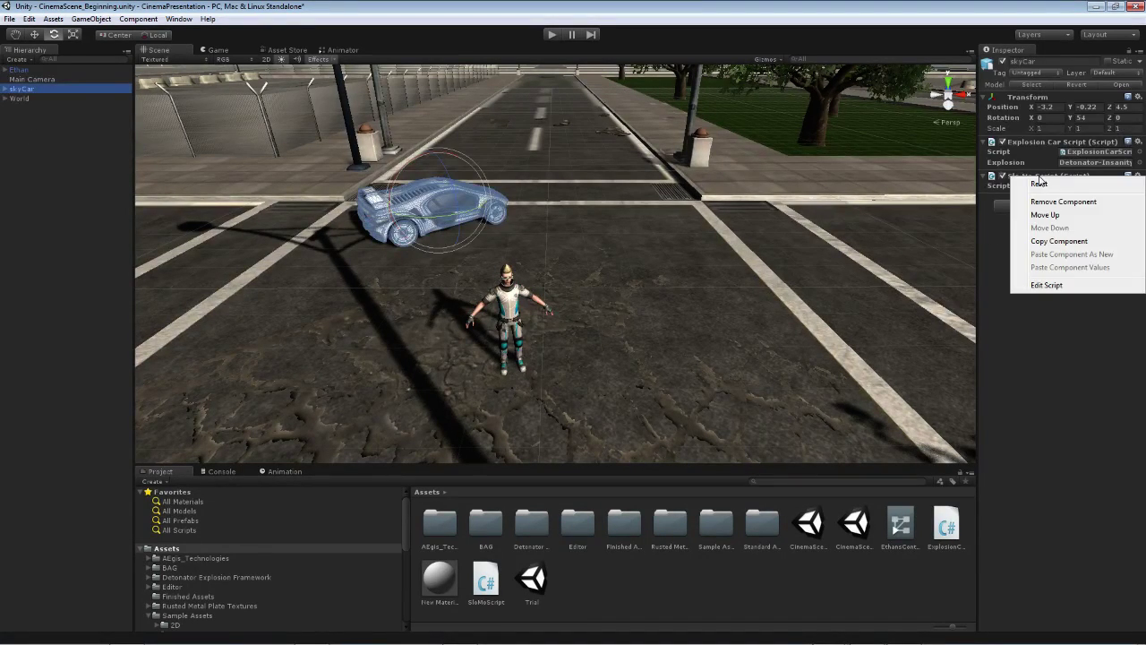
{"action": "left_click", "coordinate": [1064, 202]}
{"action": "left_click", "coordinate": [618, 587]}
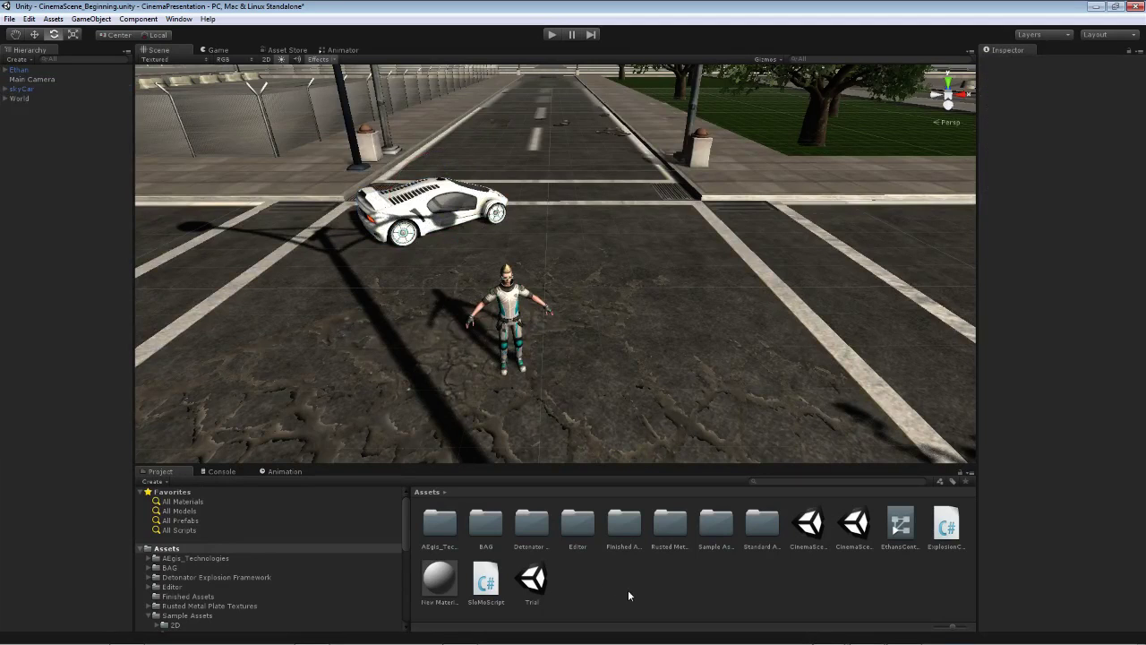
{"action": "left_click_drag", "start_coordinate": [485, 580], "coordinate": [46, 100]}
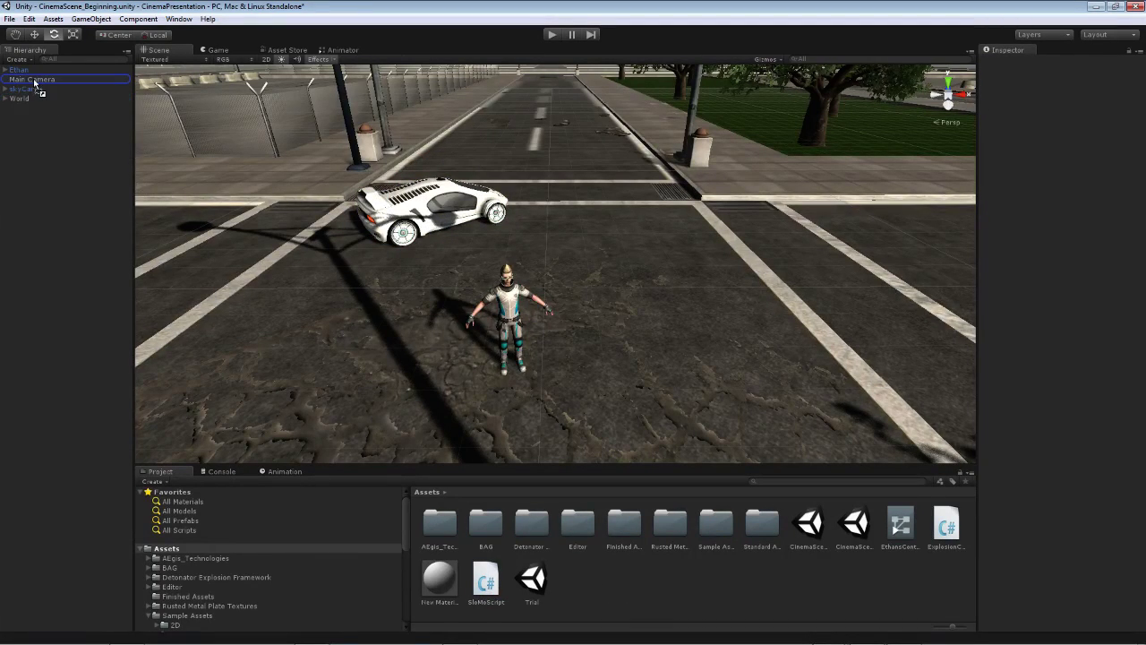